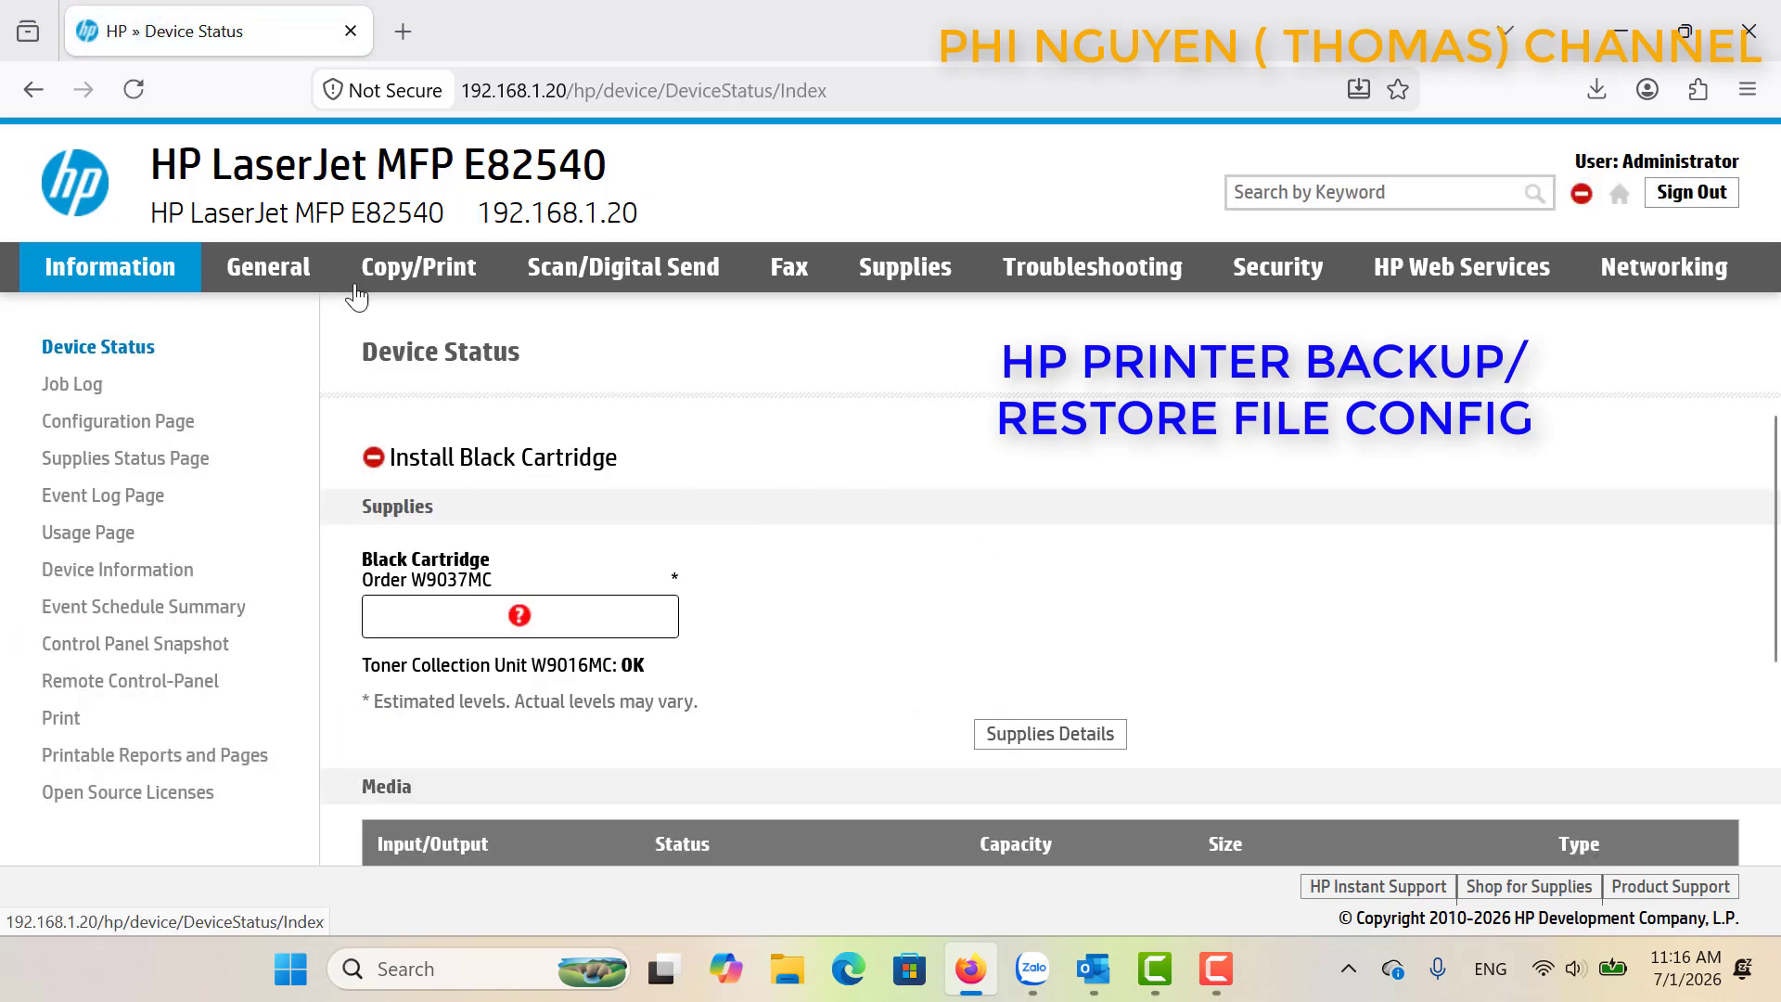
Go to Scan/Digital Send Contacts and start a new contact in the Local address book.
{"action": "left_click", "coordinate": [583, 273]}
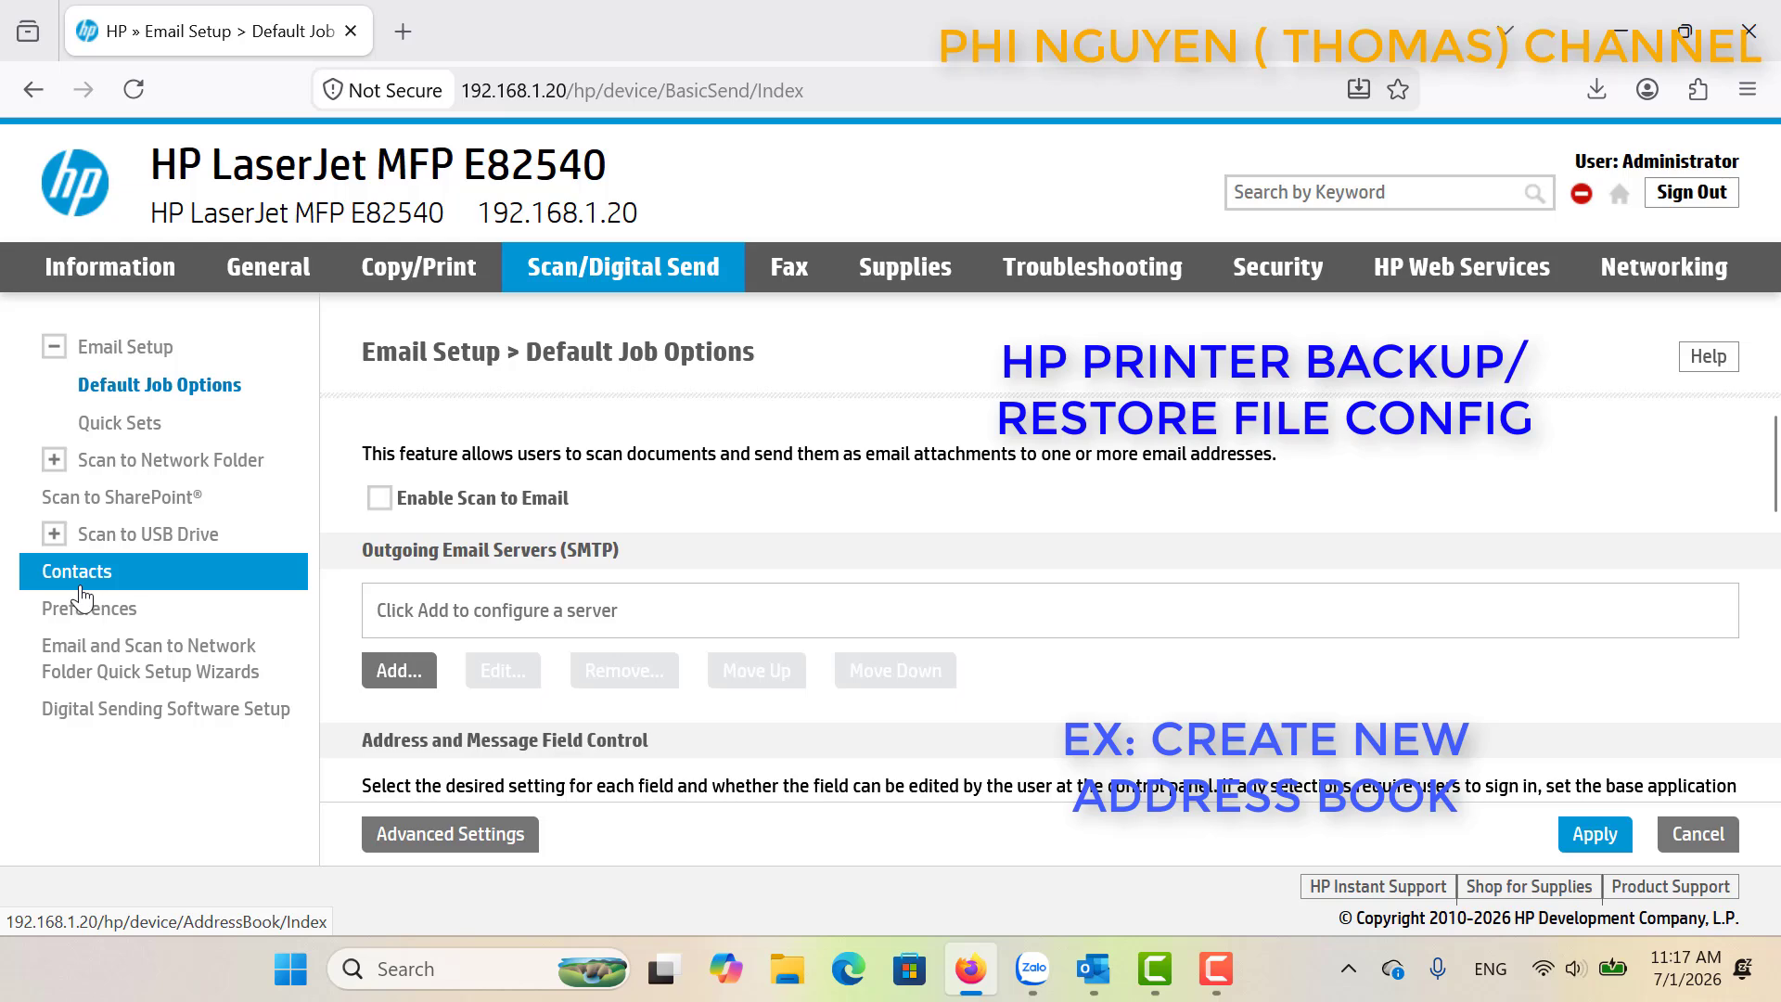
{"action": "left_click", "coordinate": [81, 588]}
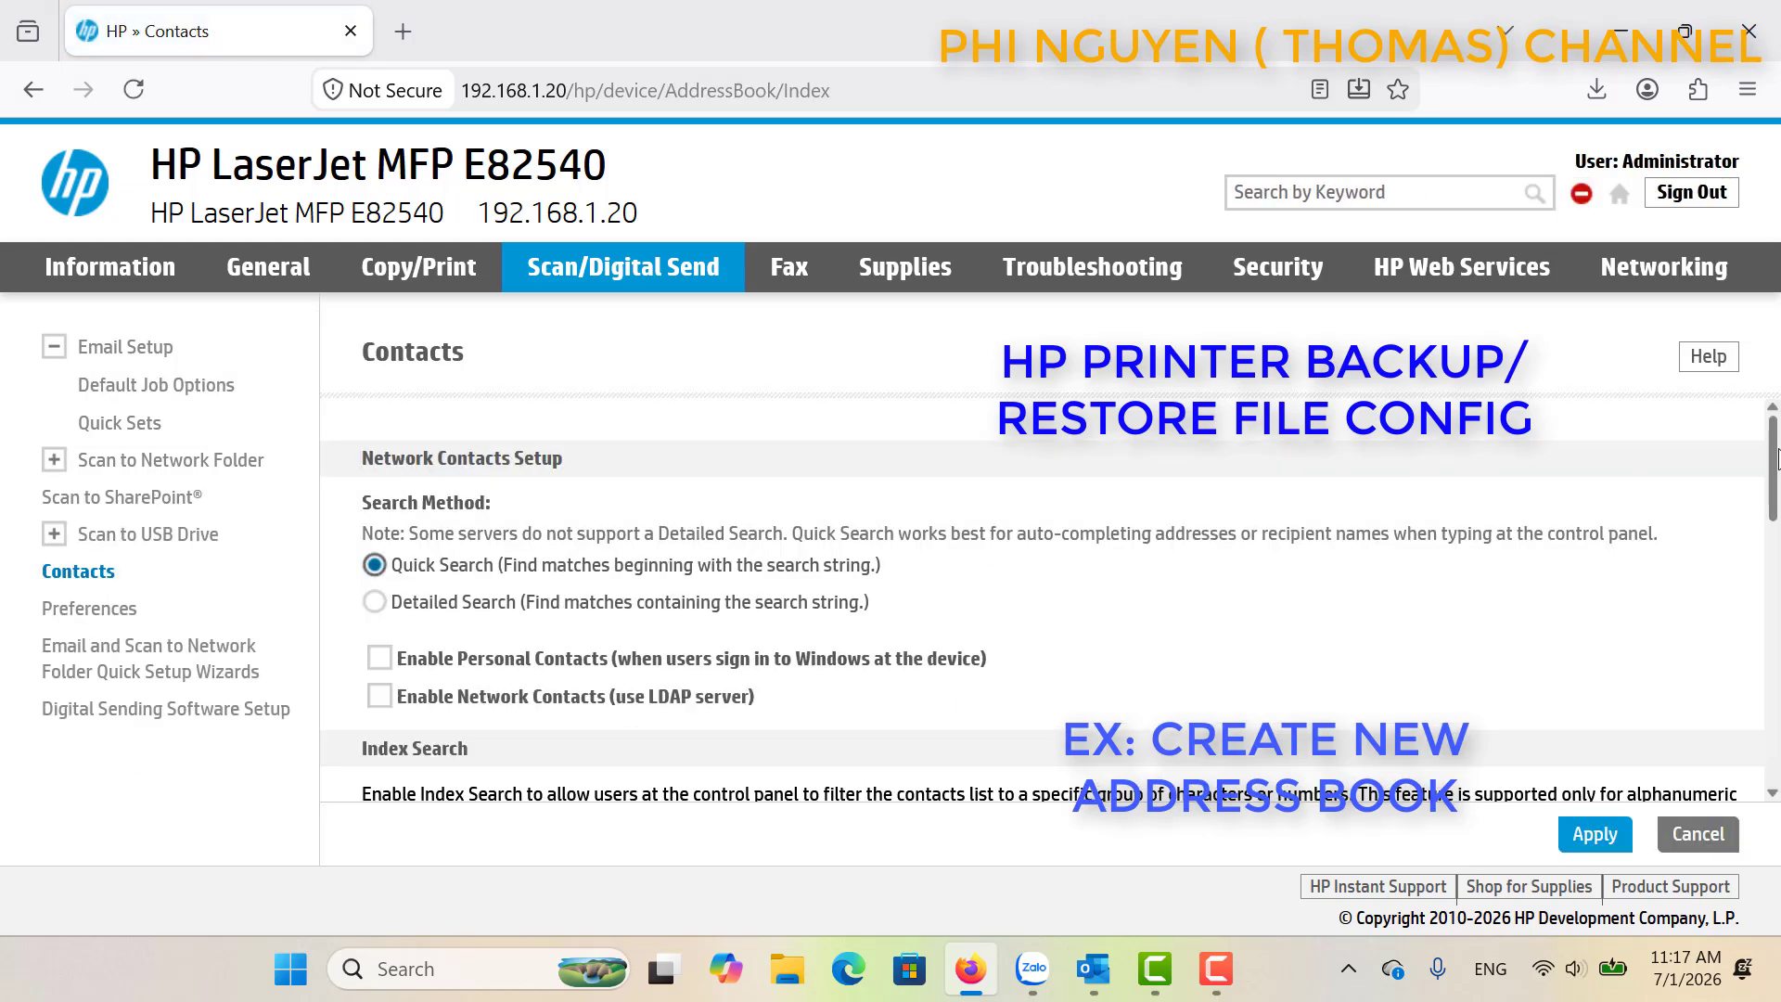
{"action": "left_click_drag", "start_coordinate": [1778, 454], "coordinate": [1778, 728]}
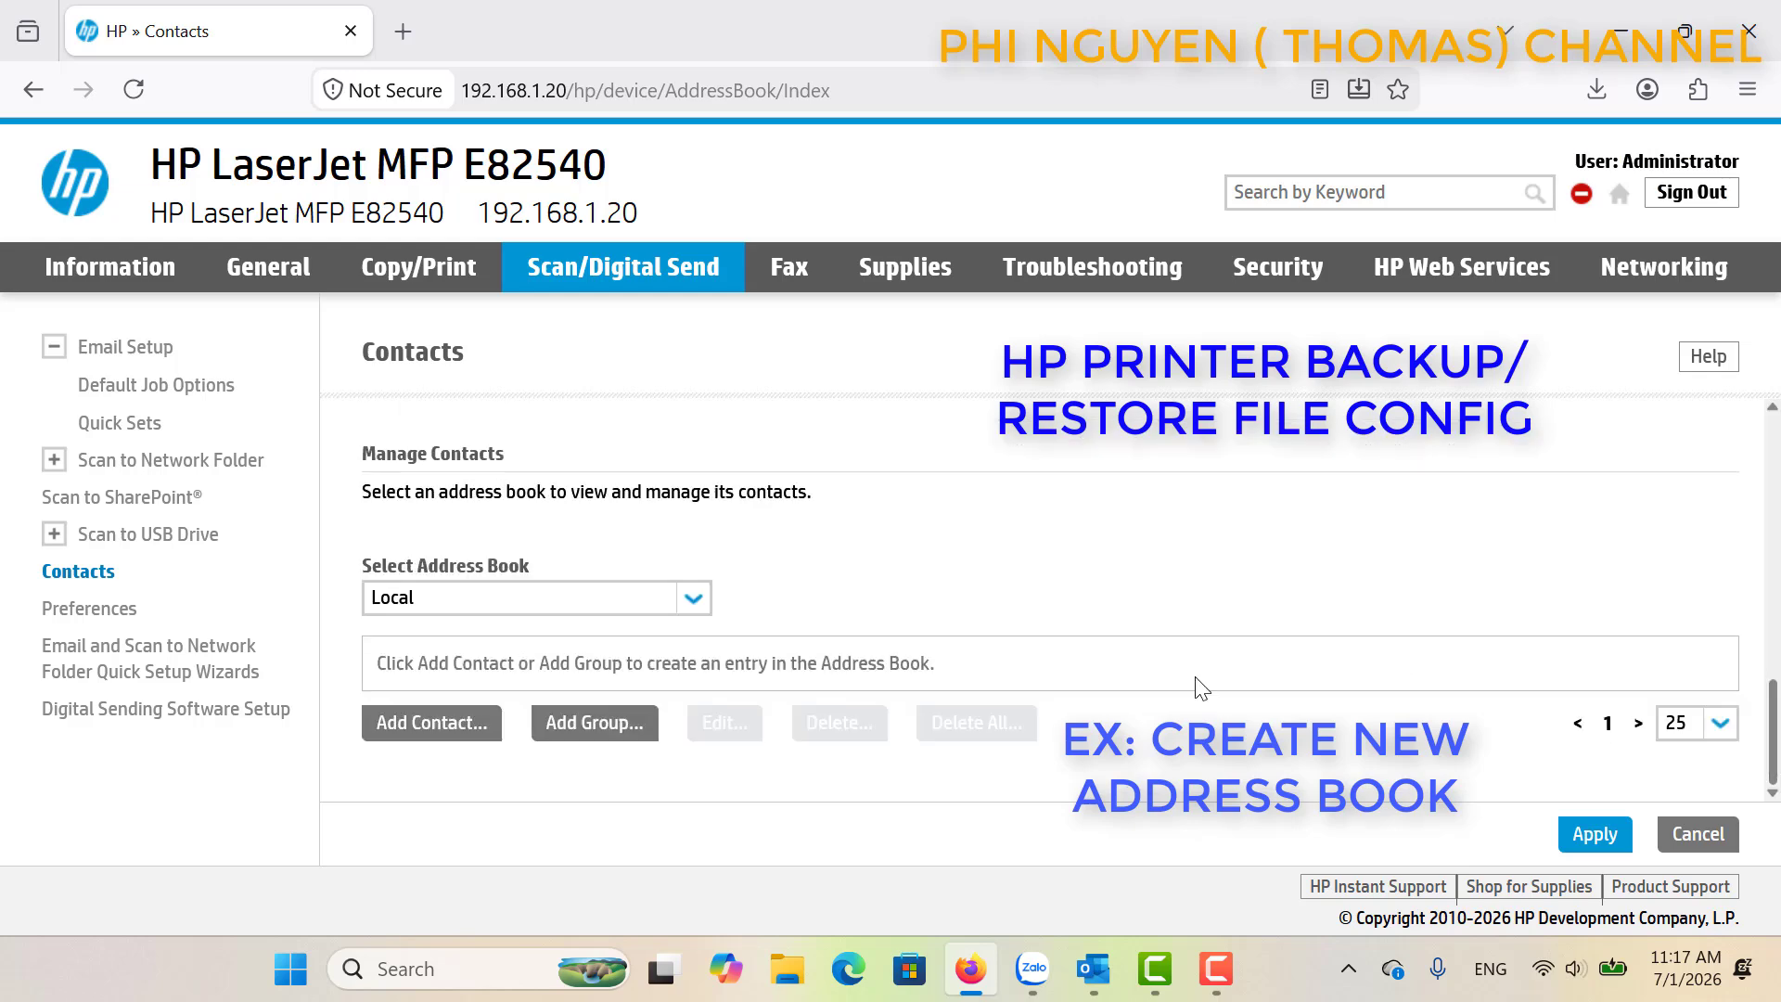
{"action": "left_click", "coordinate": [503, 596]}
{"action": "left_click", "coordinate": [503, 595]}
{"action": "left_click", "coordinate": [469, 726]}
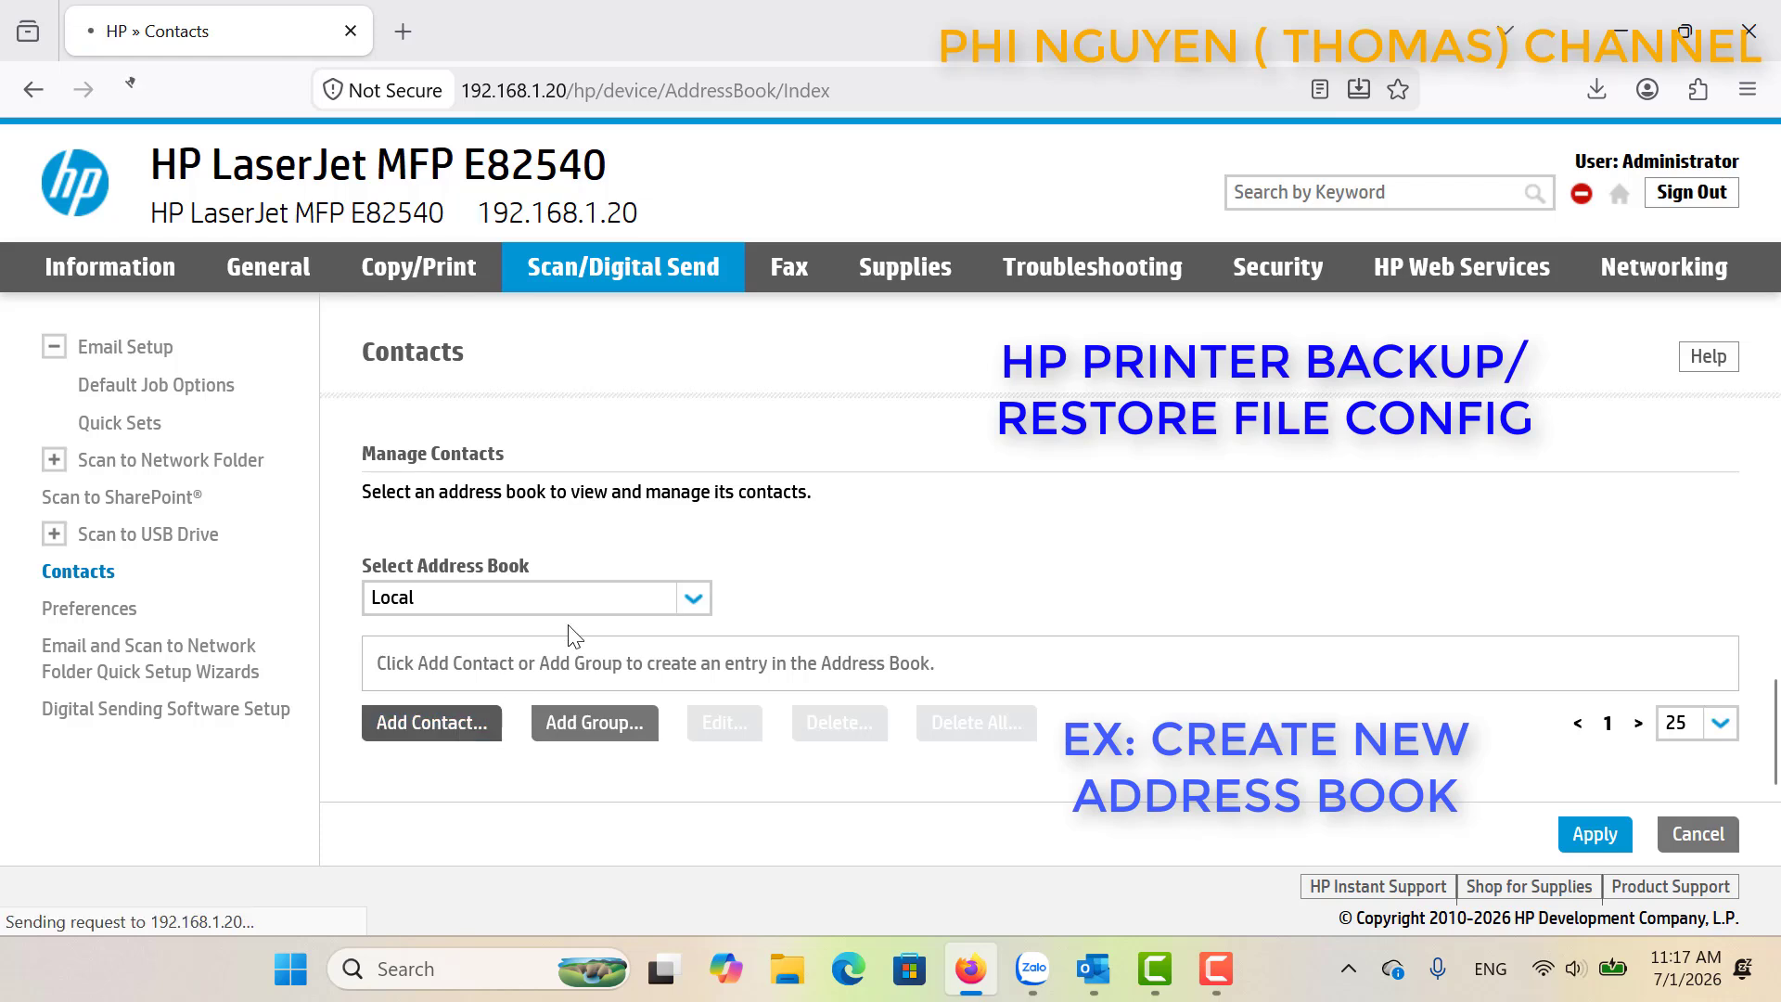
Fill the display name from a saved suggestion and enter the contact's last and first names.
{"action": "left_click", "coordinate": [570, 542]}
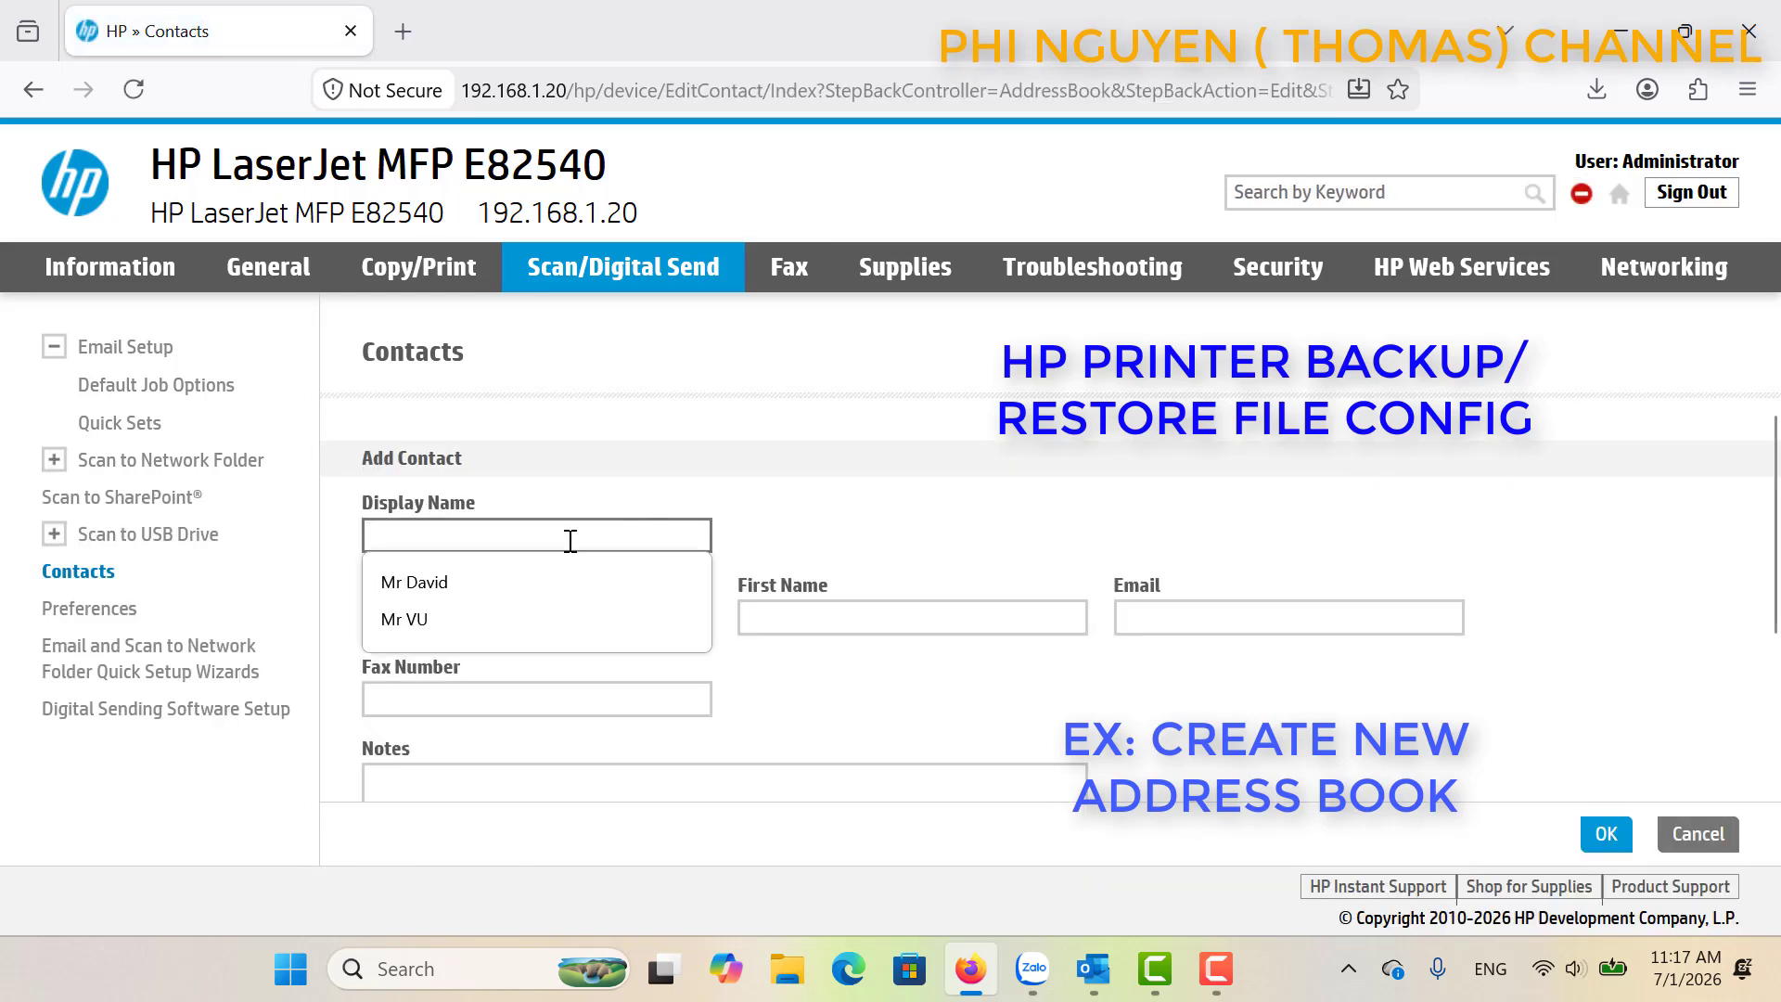
{"action": "left_click", "coordinate": [526, 585]}
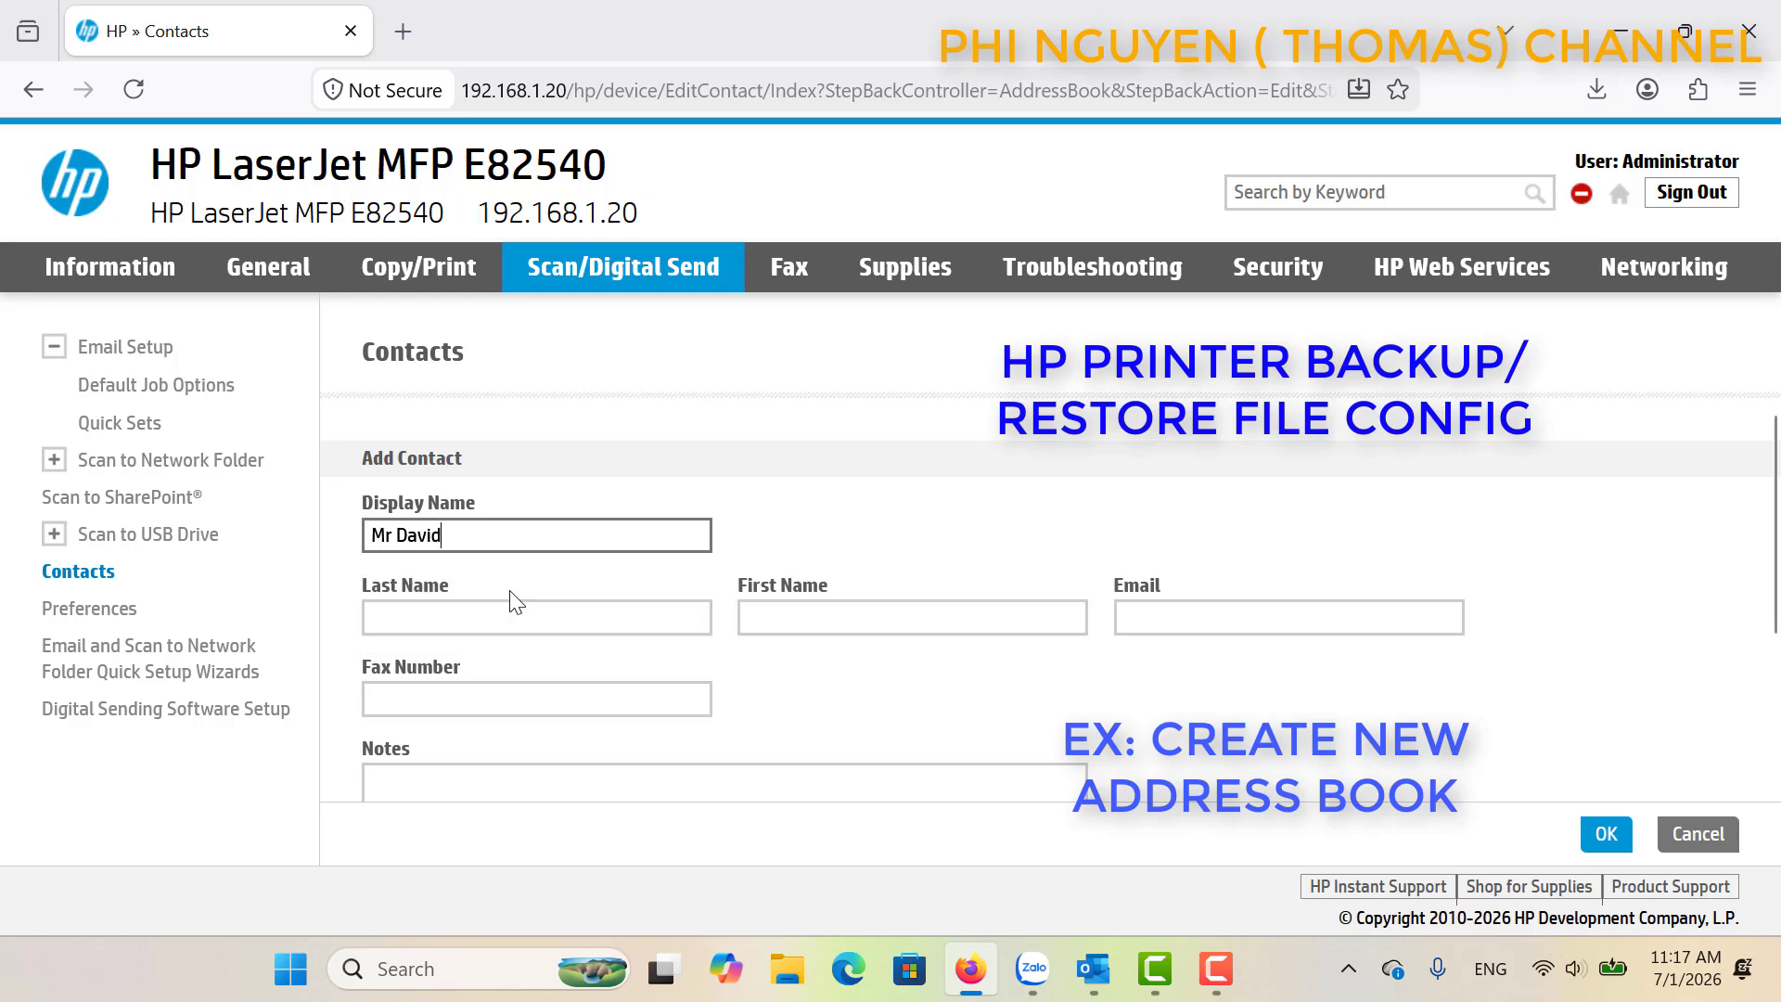
{"action": "left_click", "coordinate": [460, 623]}
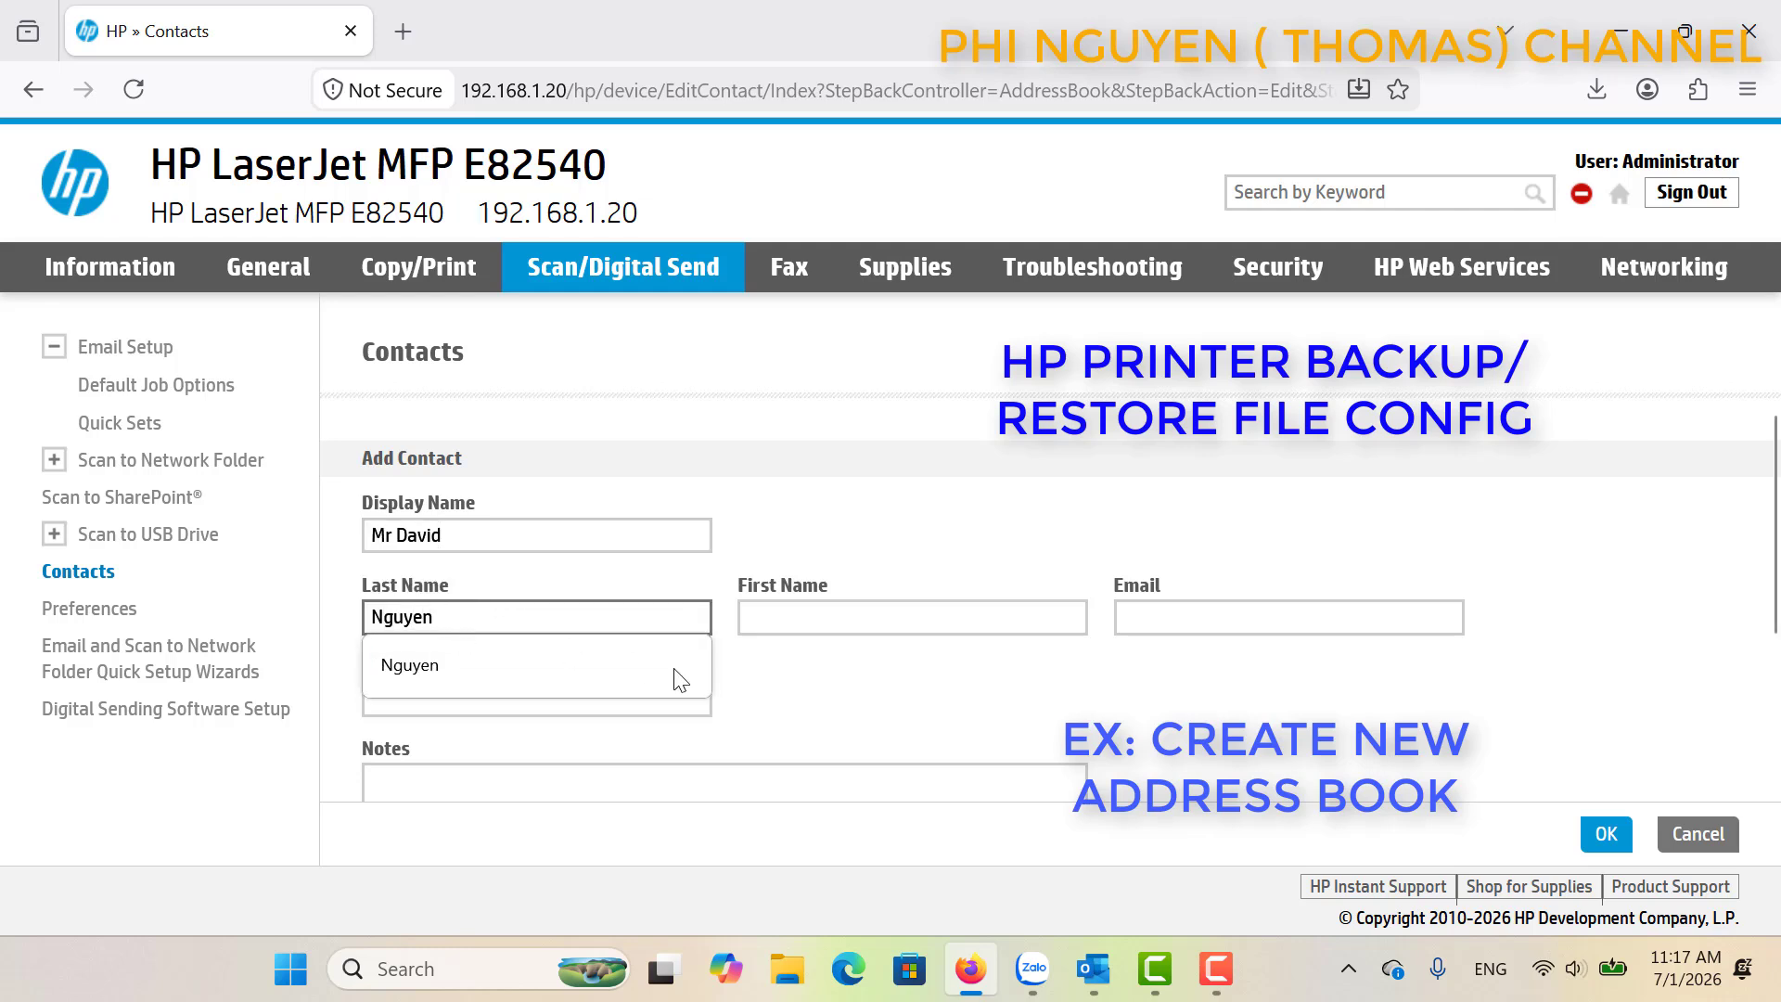
{"action": "left_click", "coordinate": [776, 617]}
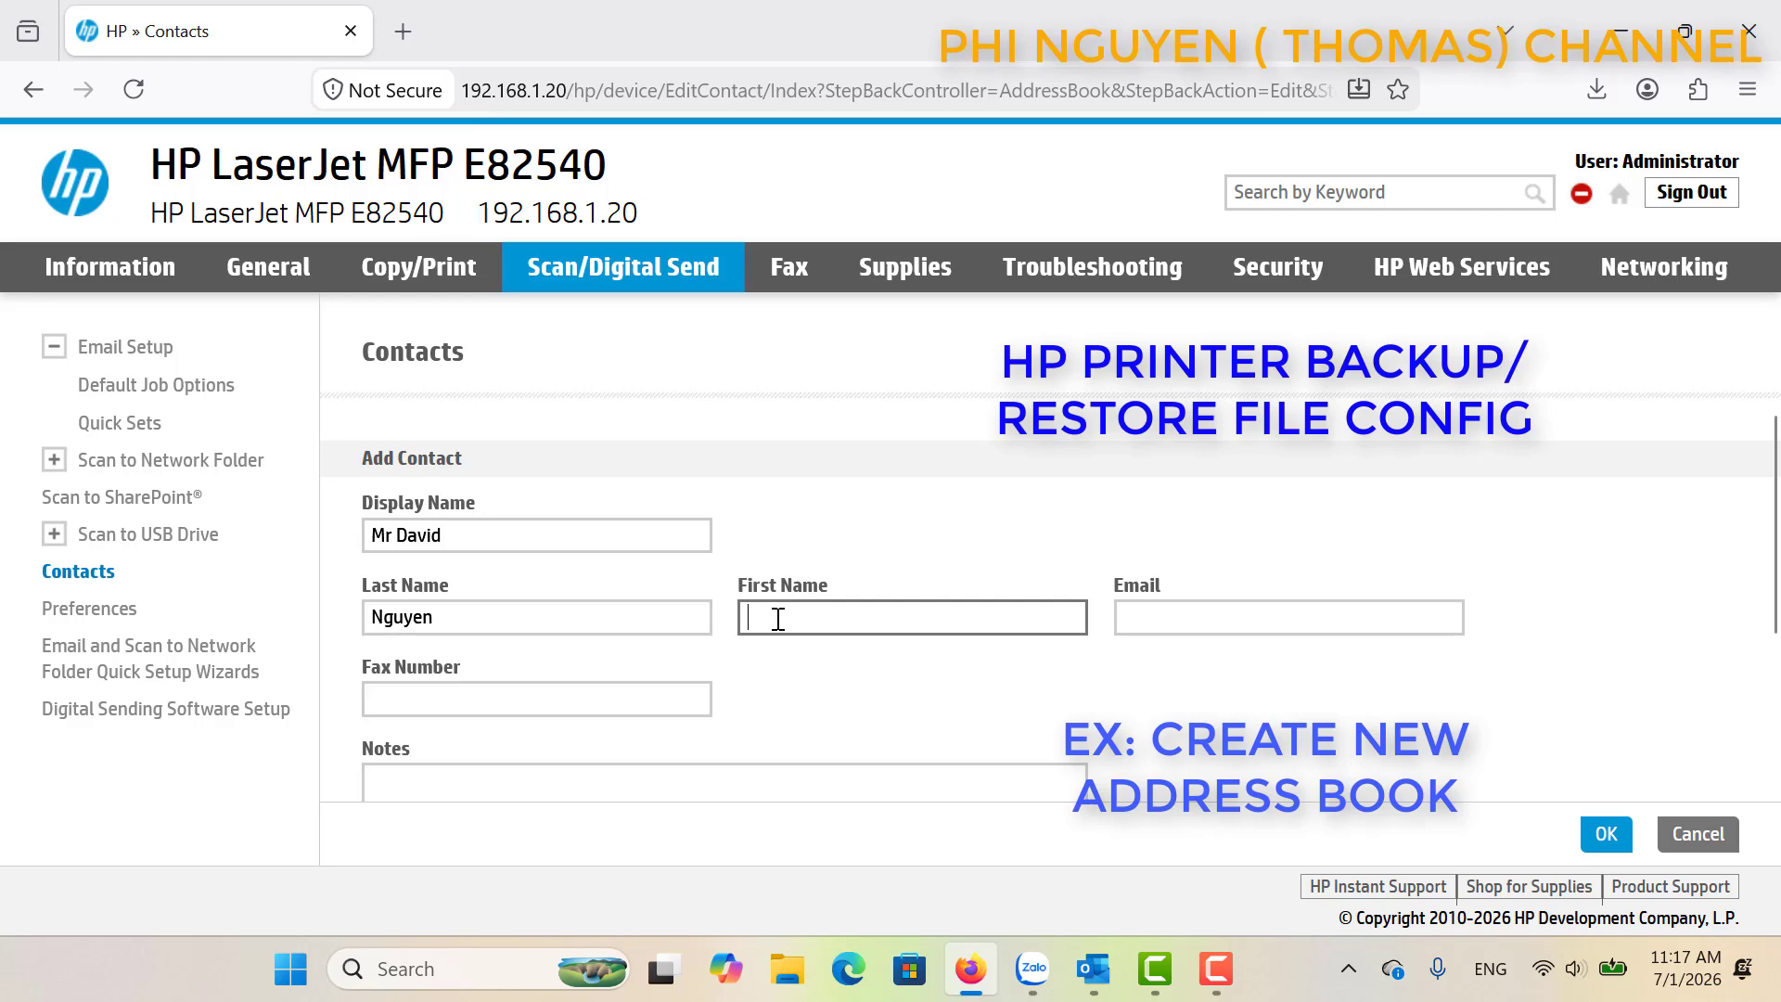
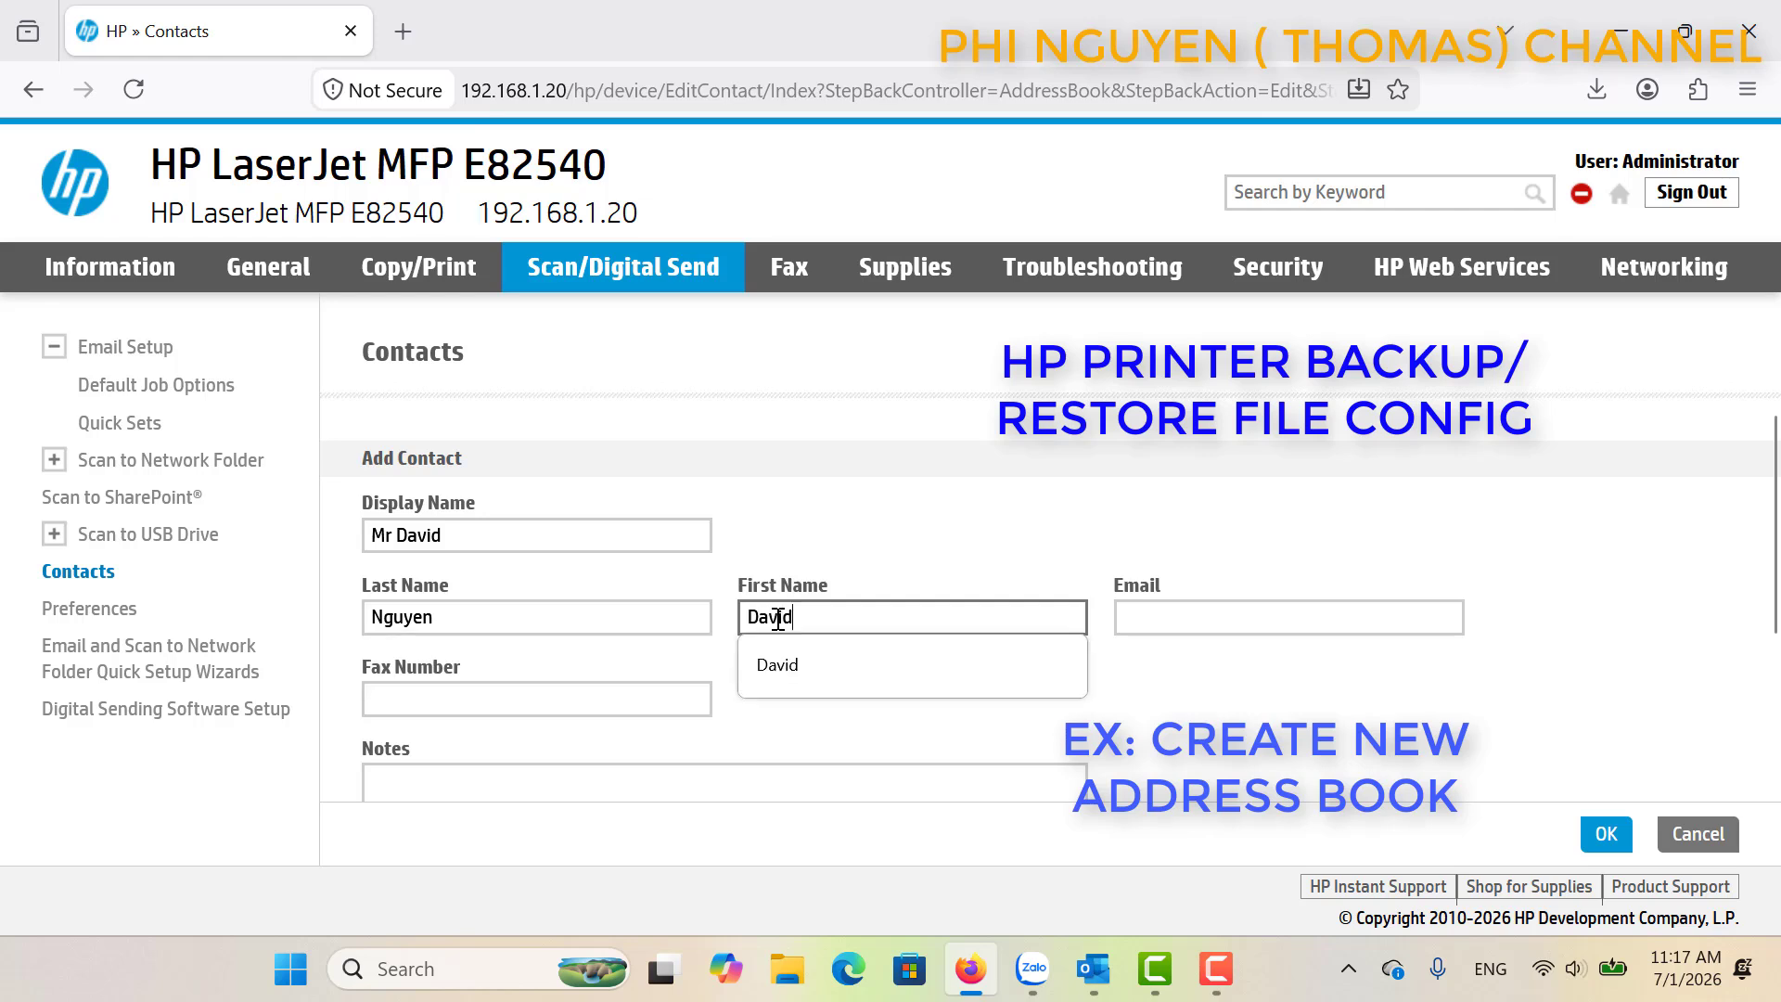
Enter the contact's e-mail address from the suggestion and save the new contact.
{"action": "left_click", "coordinate": [1139, 619]}
{"action": "type", "text": "d"}
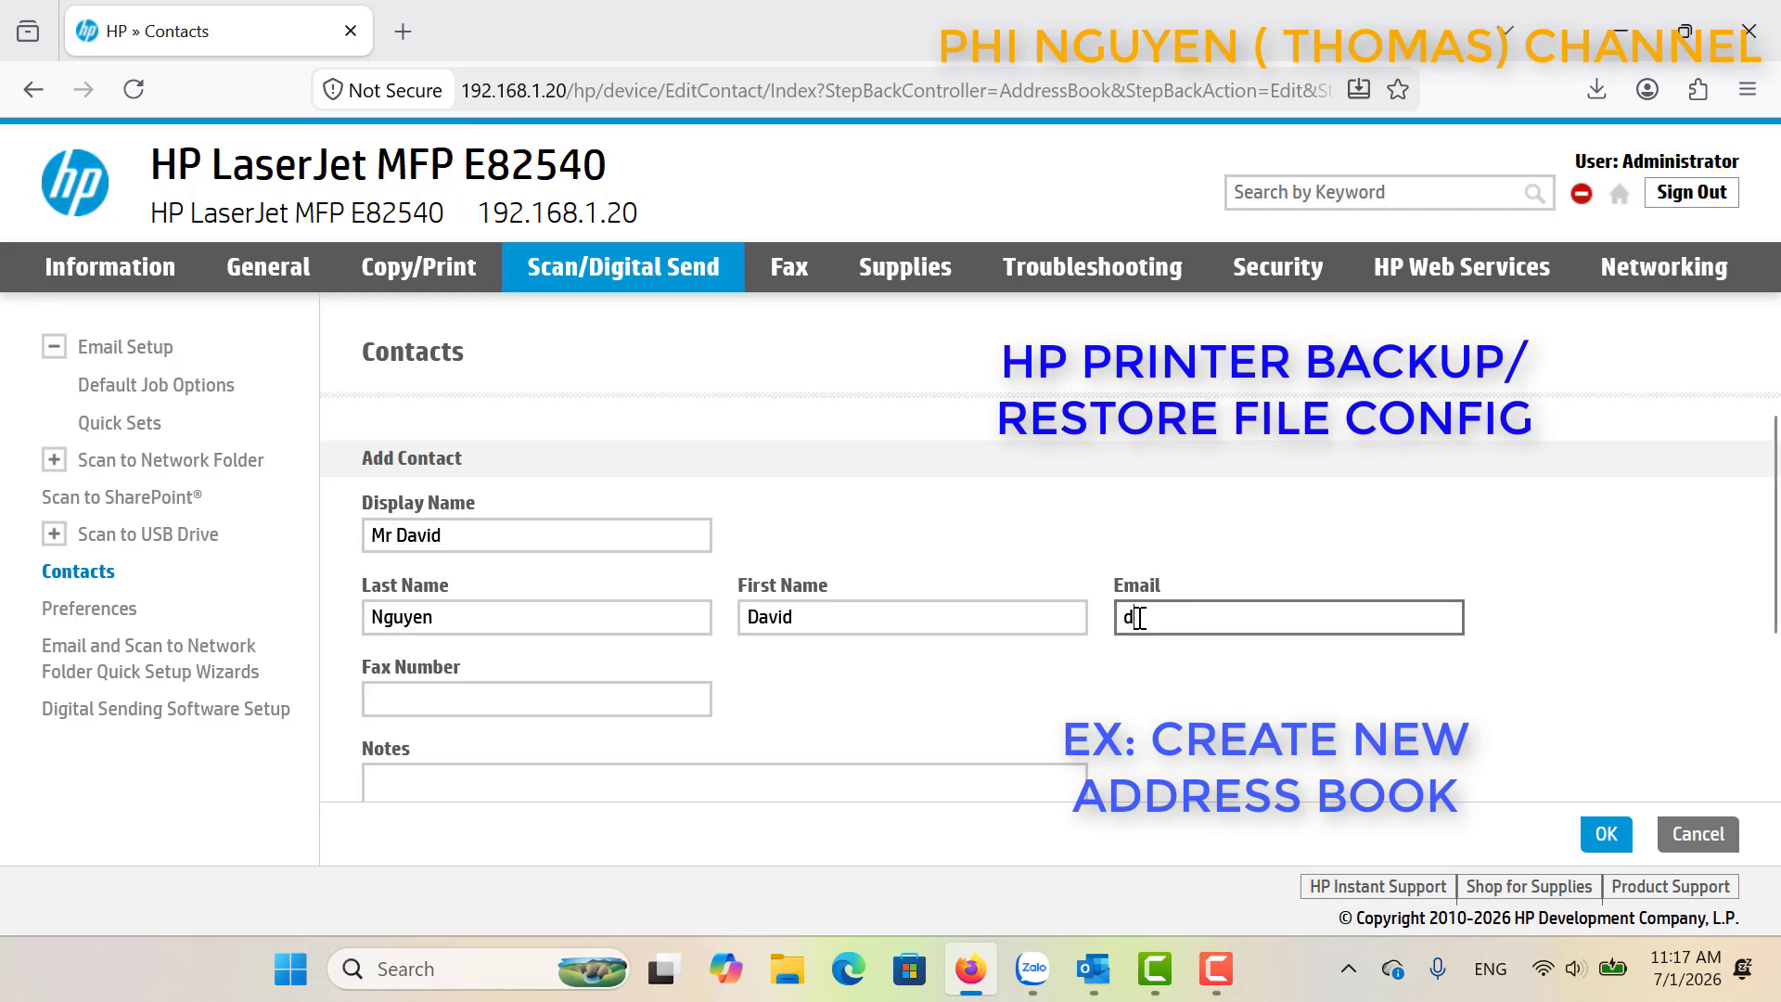
{"action": "type", "text": "avid"}
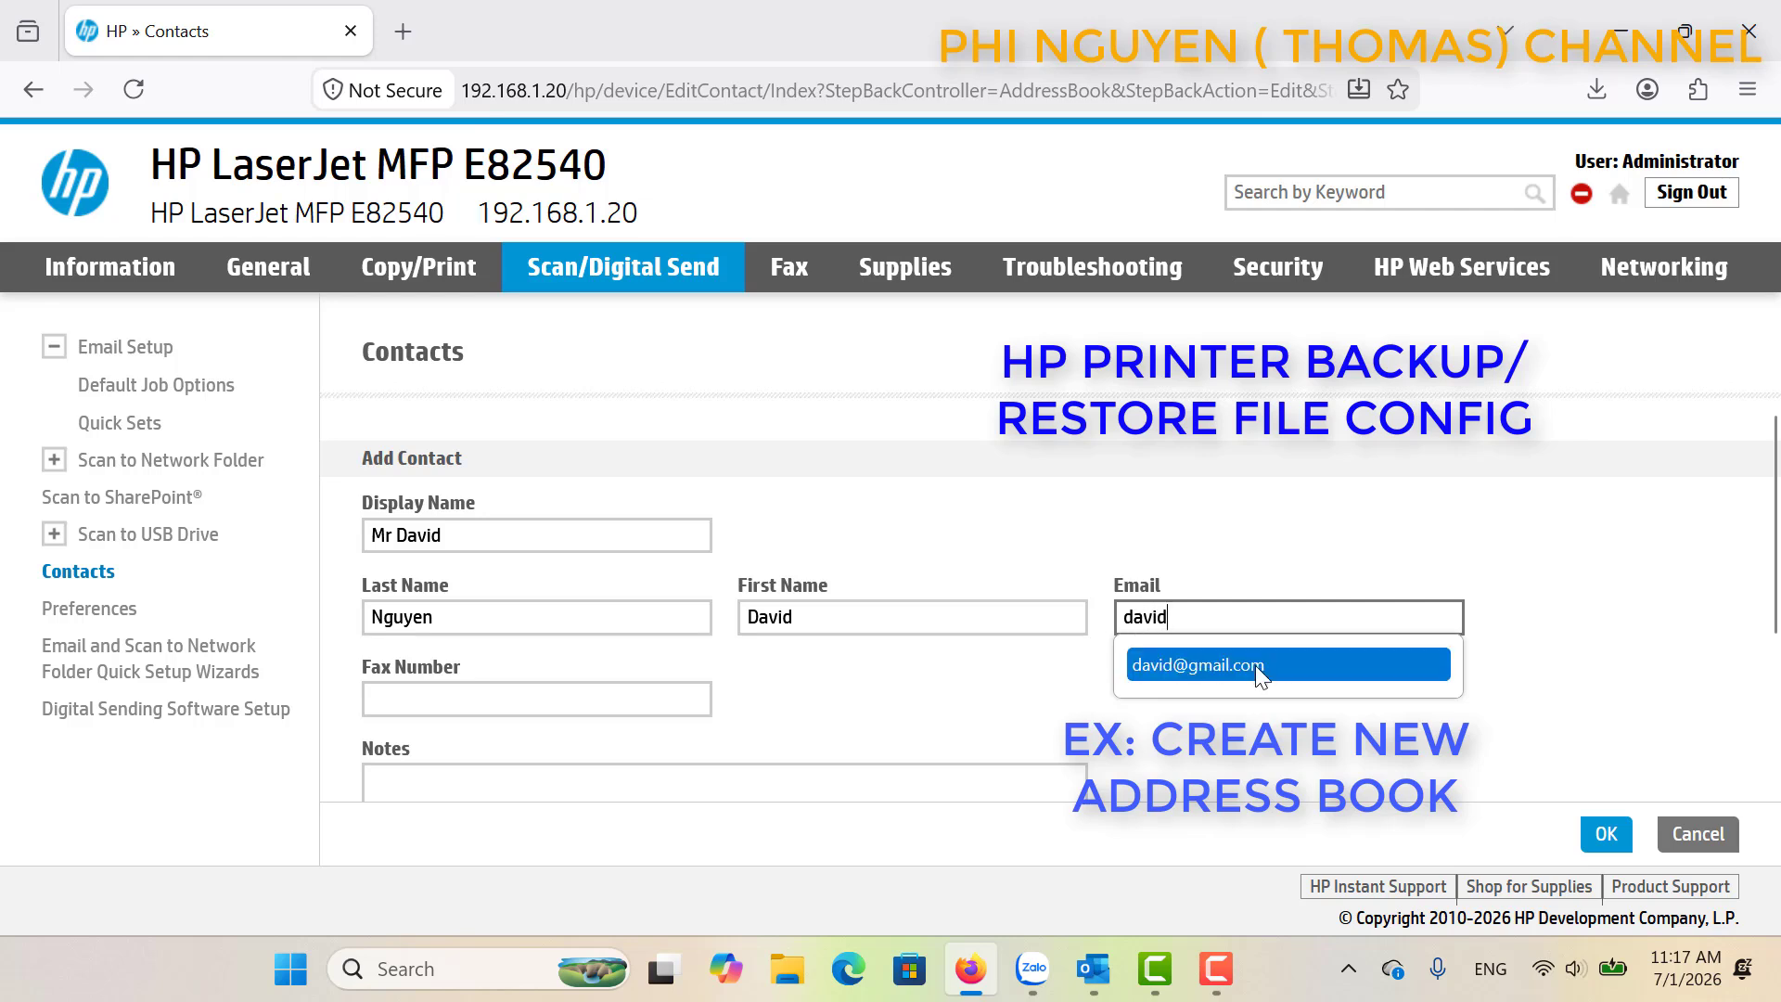
{"action": "left_click", "coordinate": [1256, 666]}
{"action": "left_click", "coordinate": [1606, 834]}
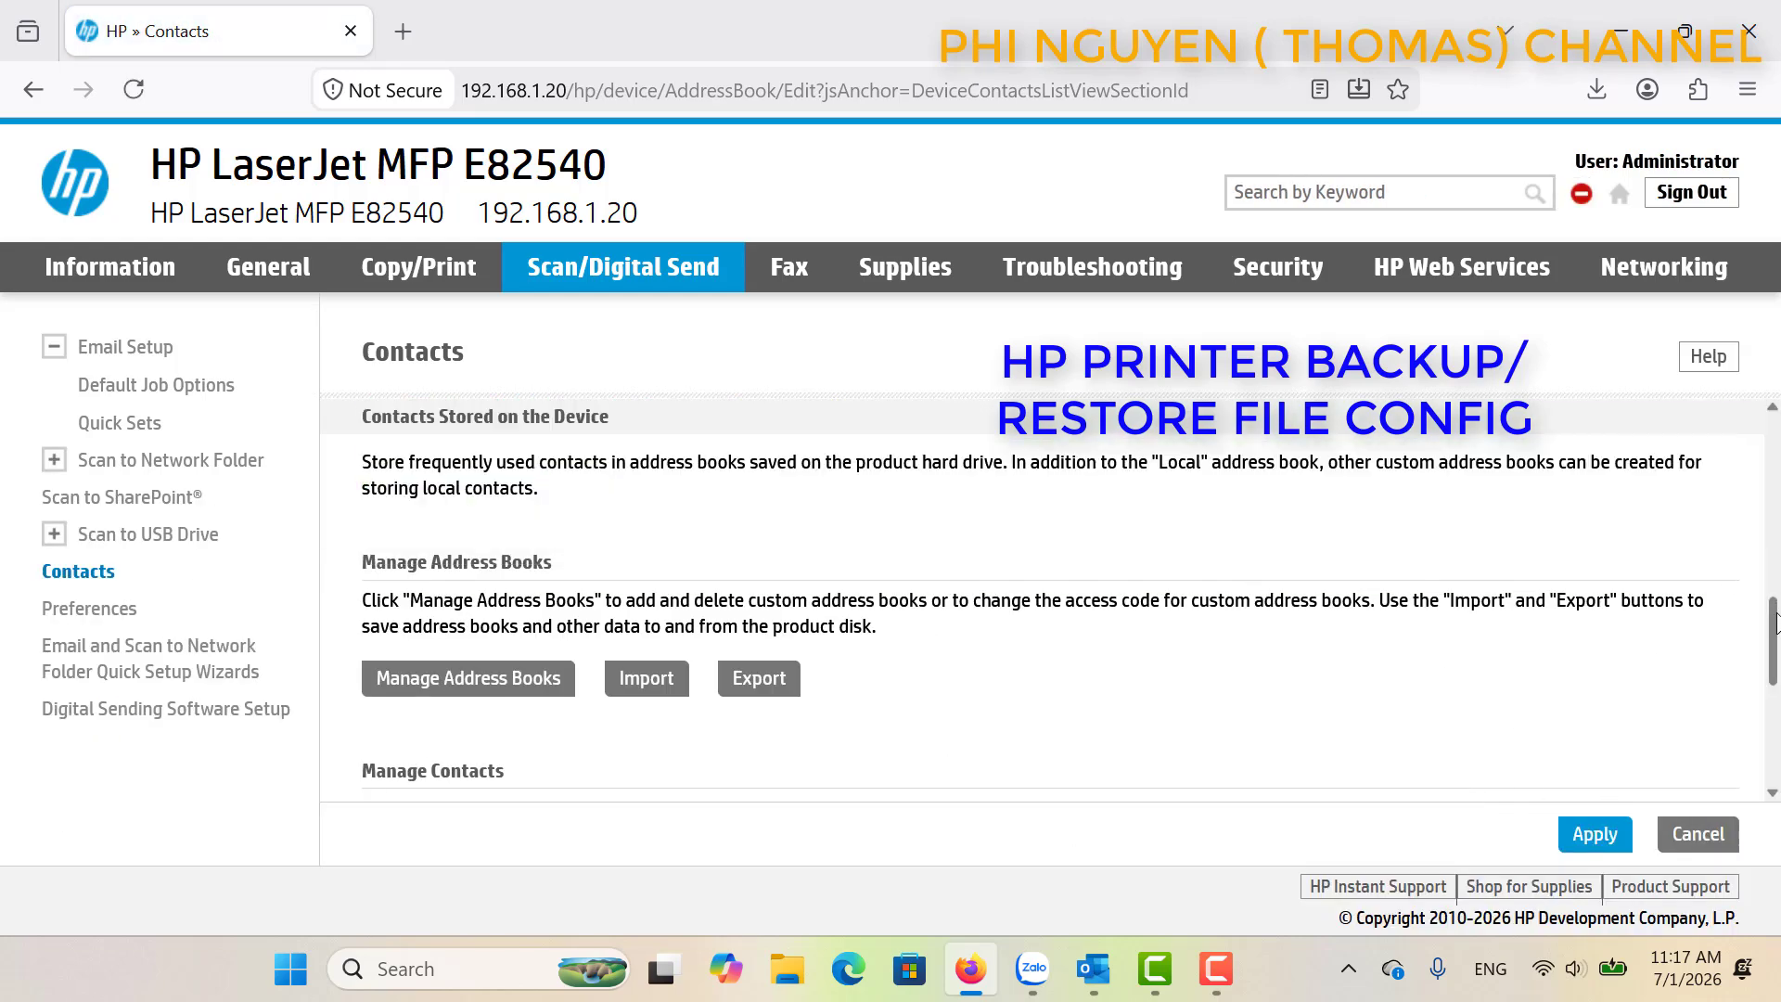
Check the new entry under Manage Contacts, then go to the General settings.
{"action": "left_click_drag", "start_coordinate": [1776, 649], "coordinate": [1776, 780]}
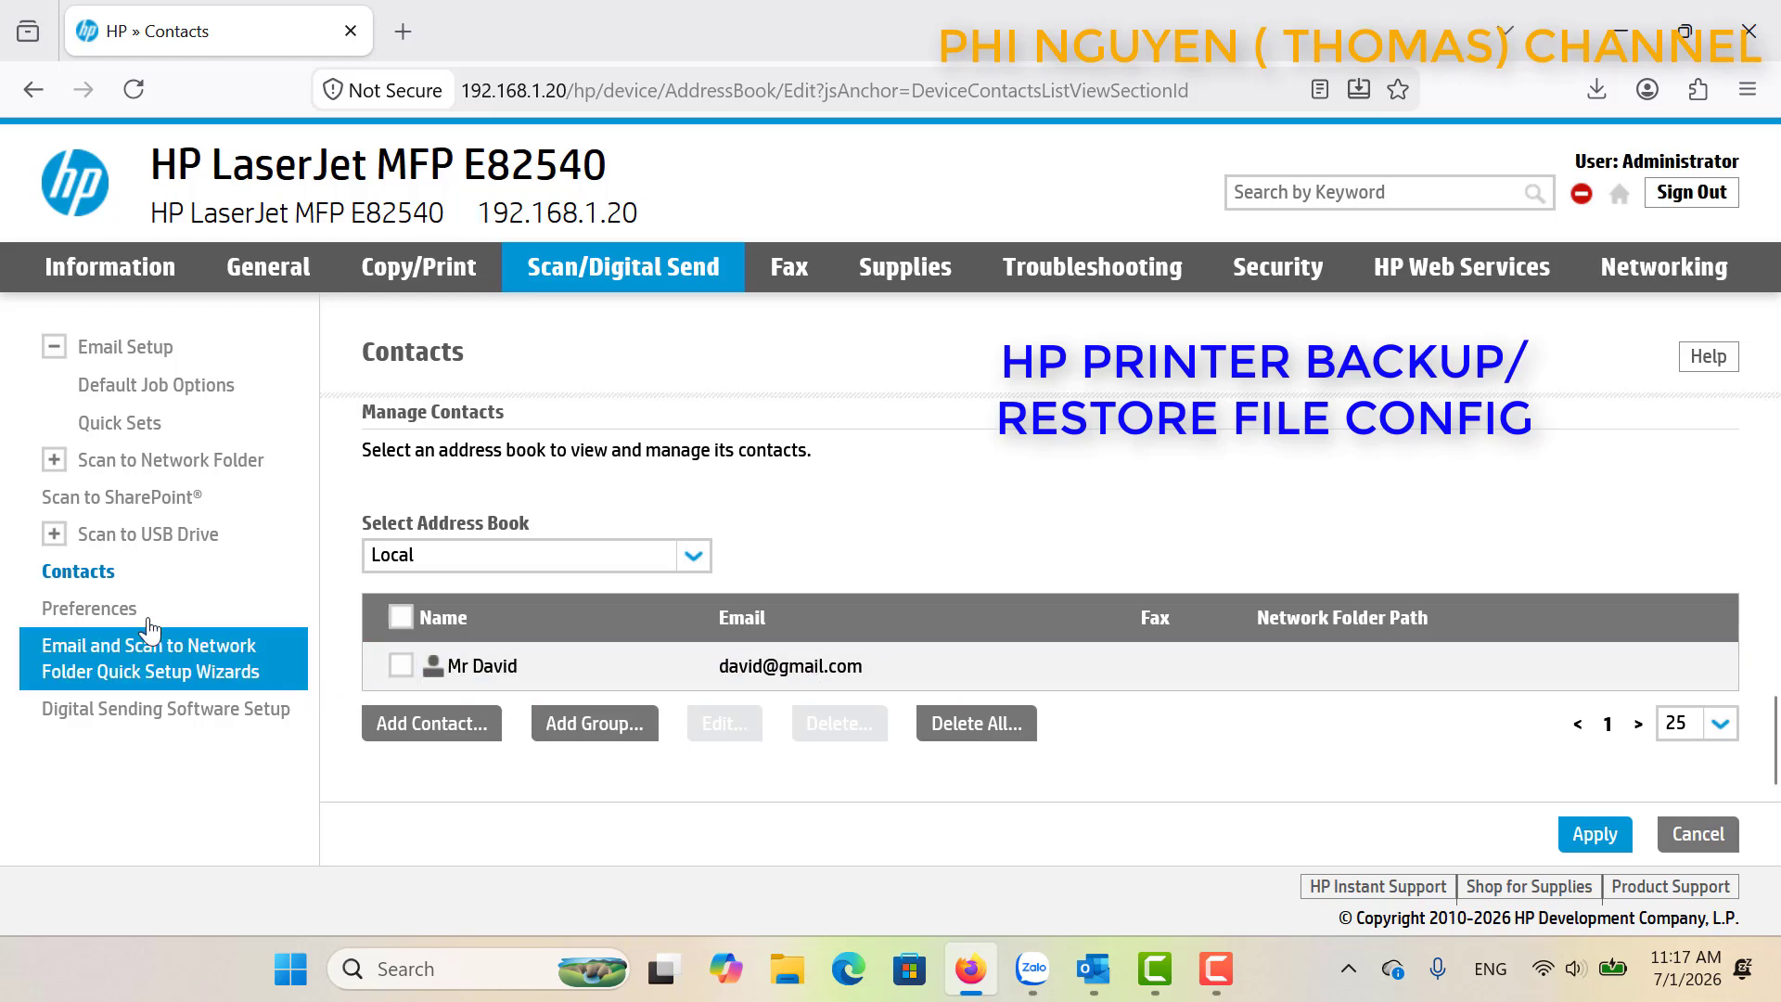
{"action": "left_click", "coordinate": [250, 267]}
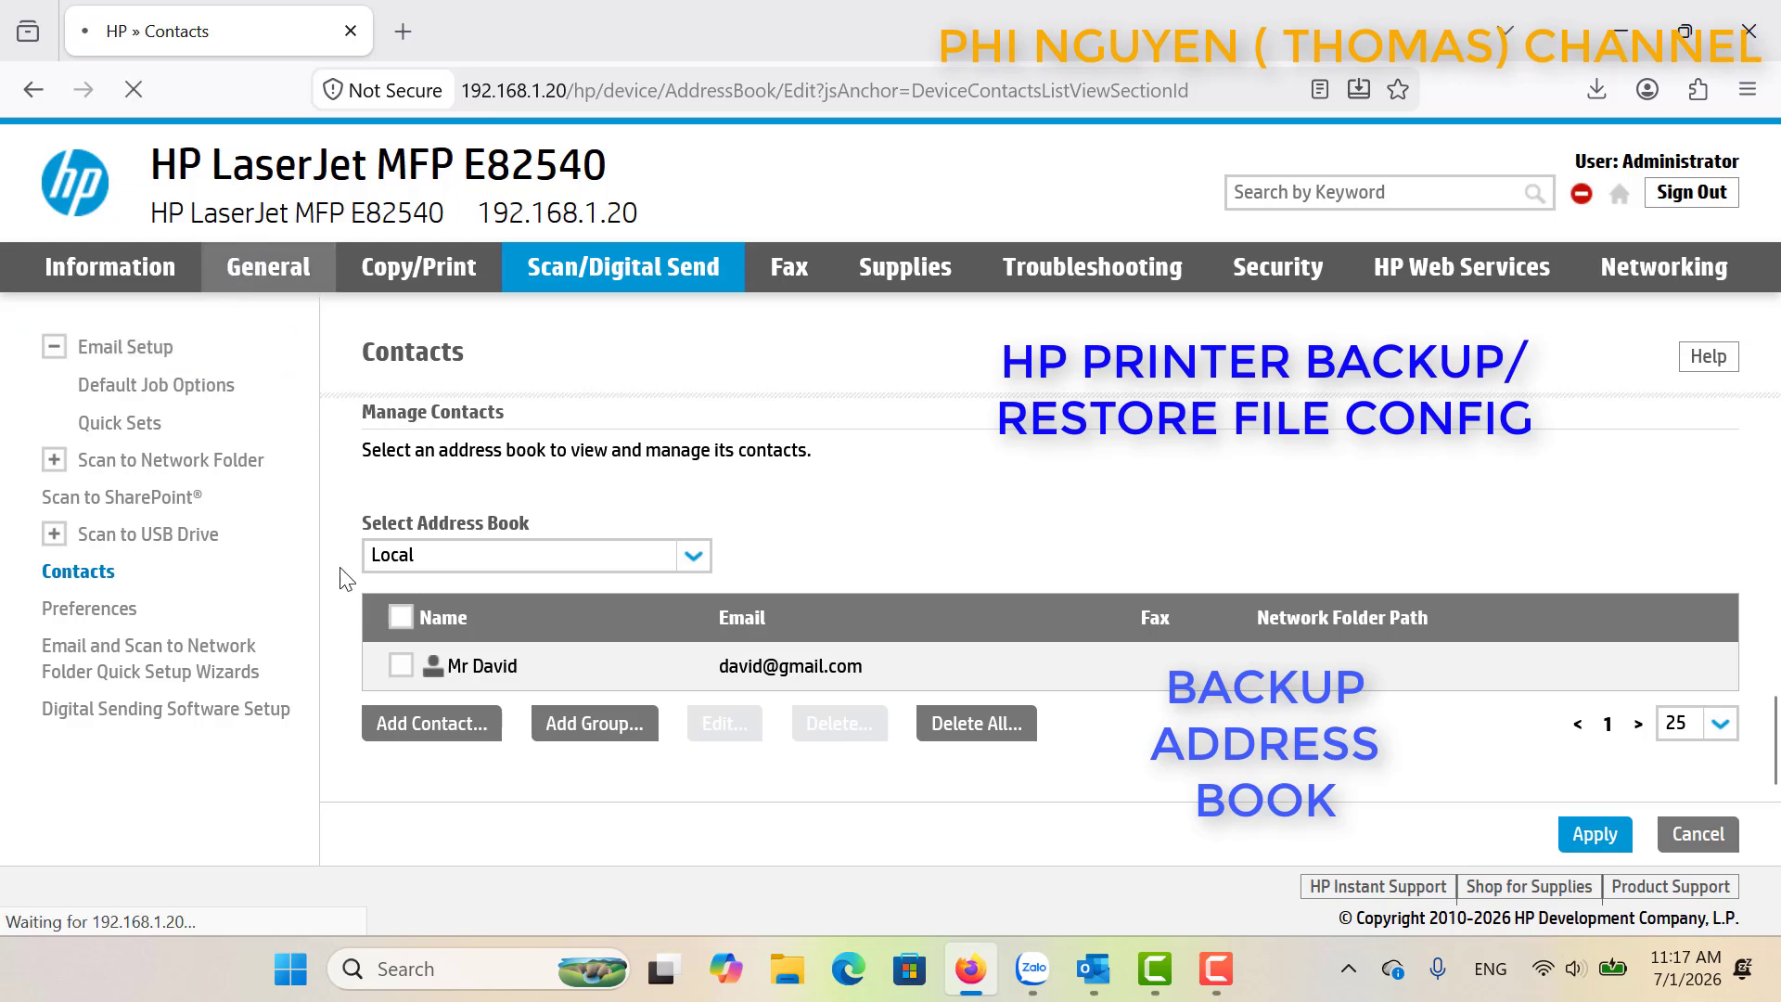
Open the Import/Export page and preview the Home Screen and Contacts (Address Books) categories.
{"action": "scroll", "coordinate": [334, 762], "scroll_direction": "down", "scroll_amount": 3}
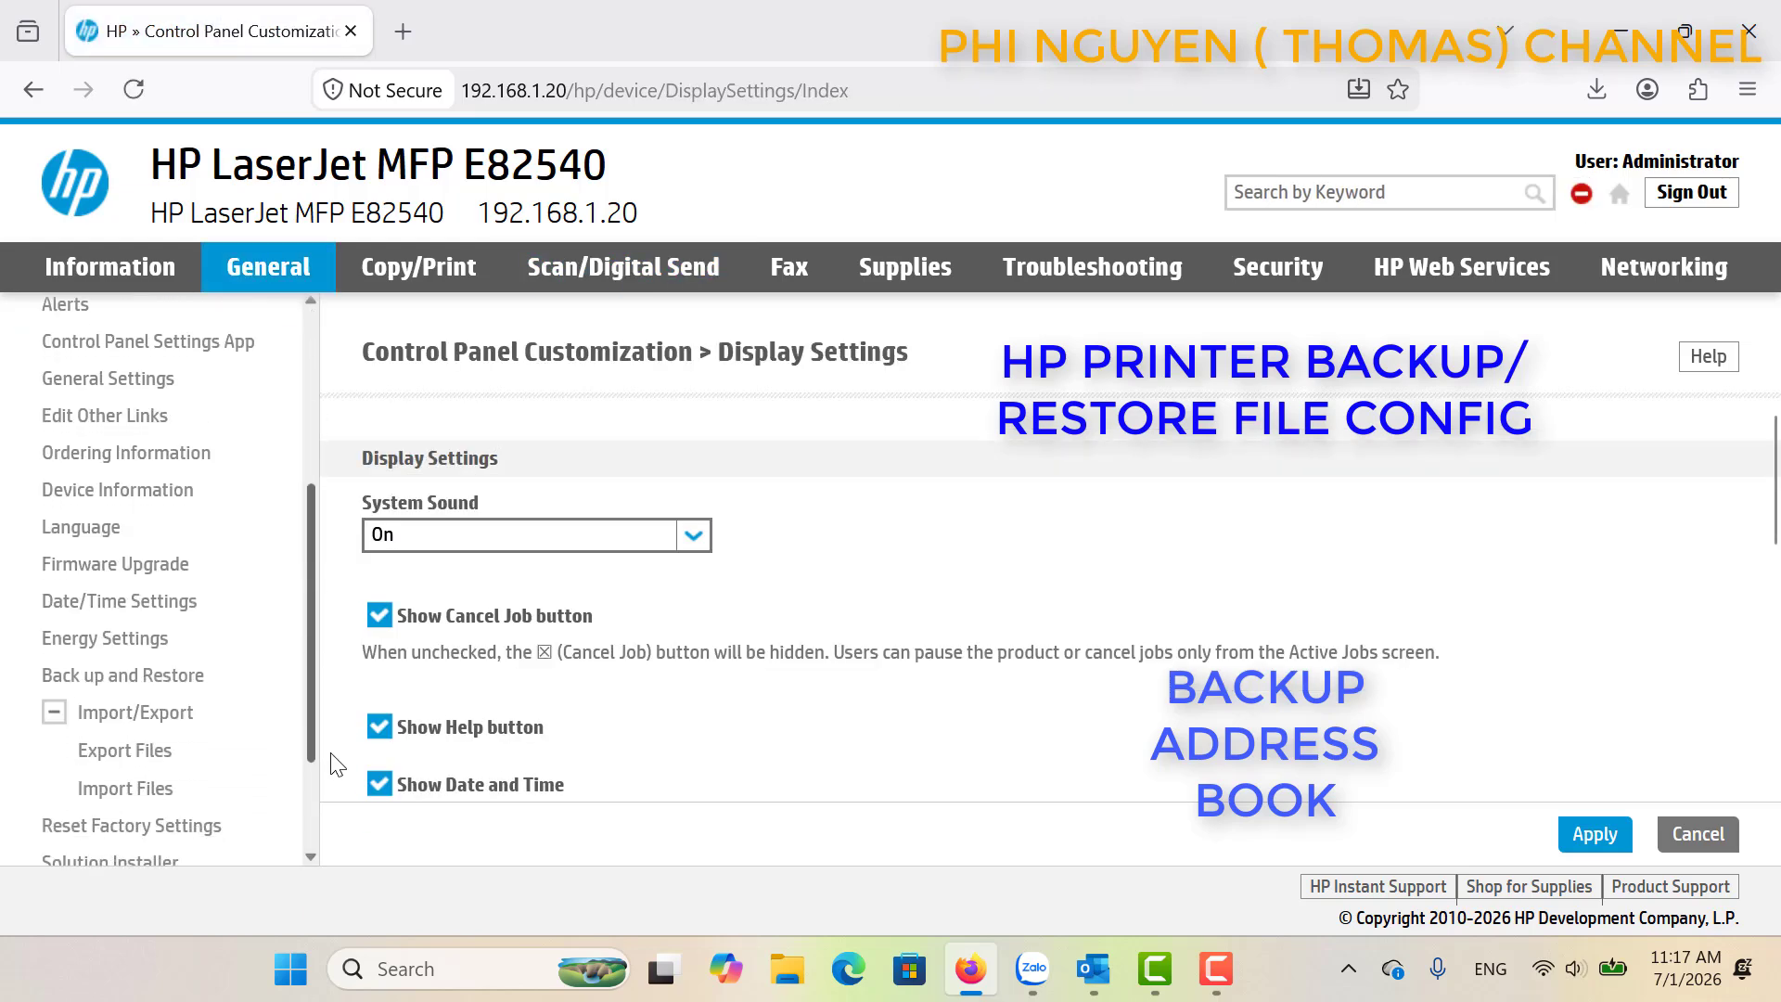
{"action": "scroll", "coordinate": [334, 763], "scroll_direction": "down", "scroll_amount": 2}
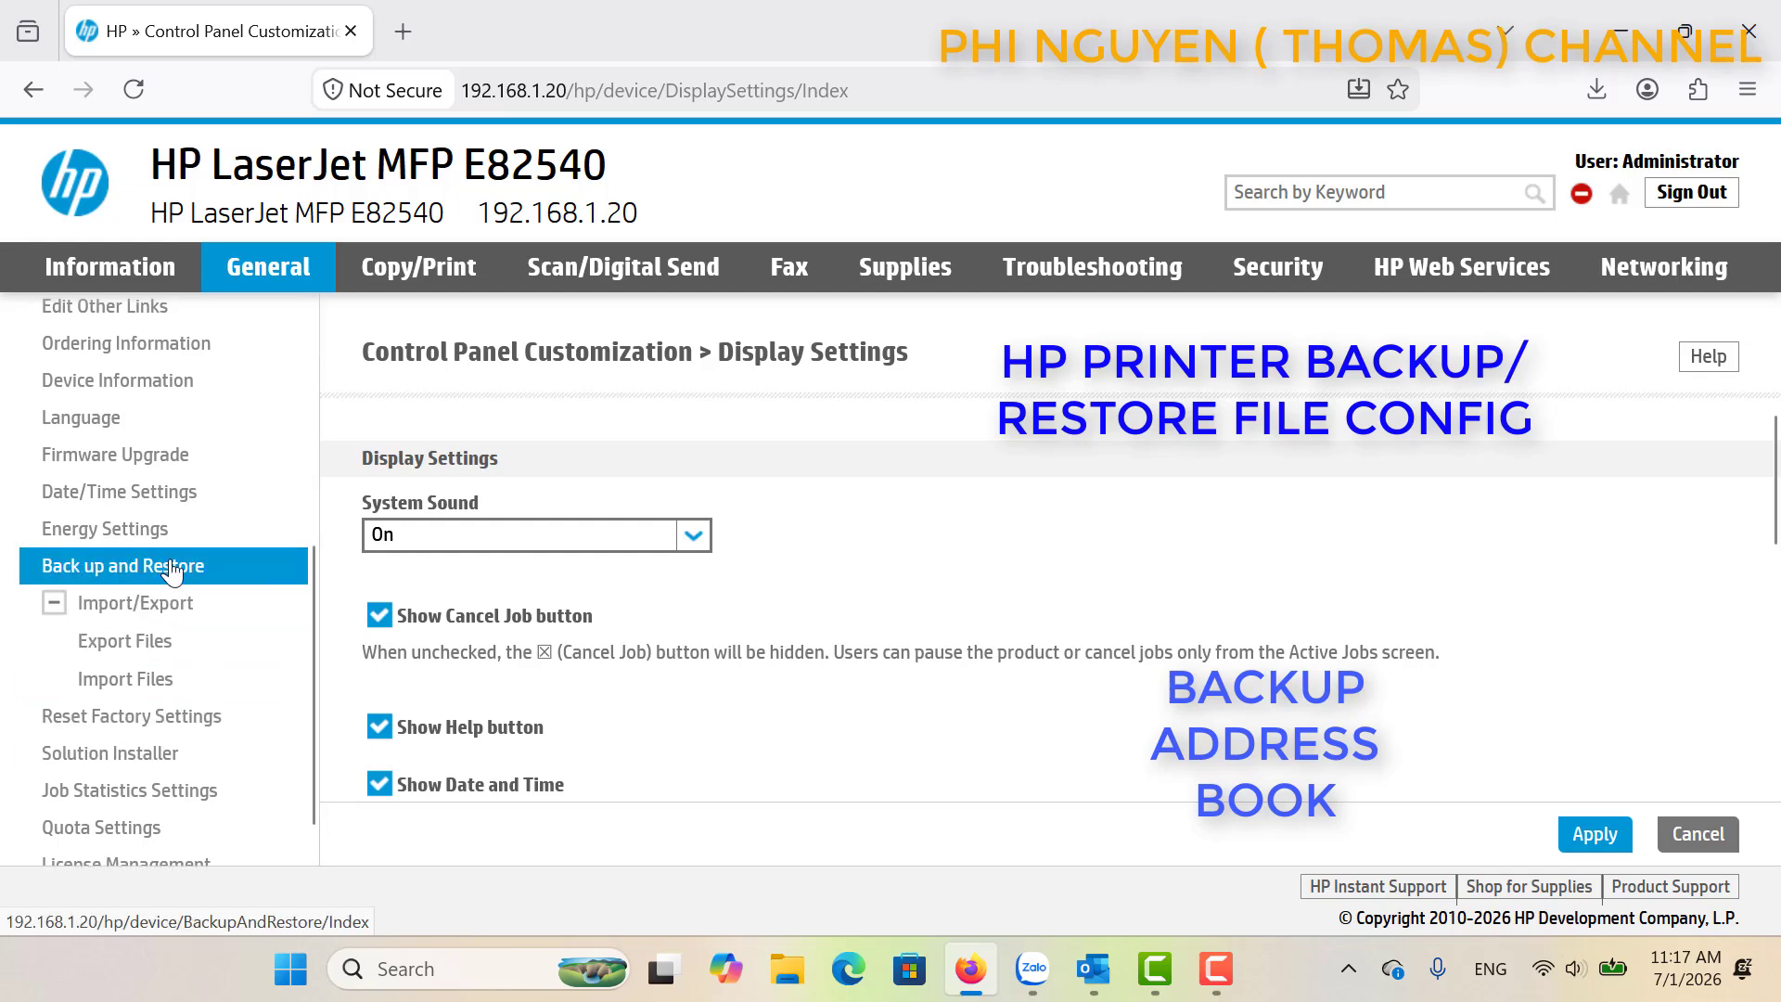
{"action": "left_click", "coordinate": [169, 608]}
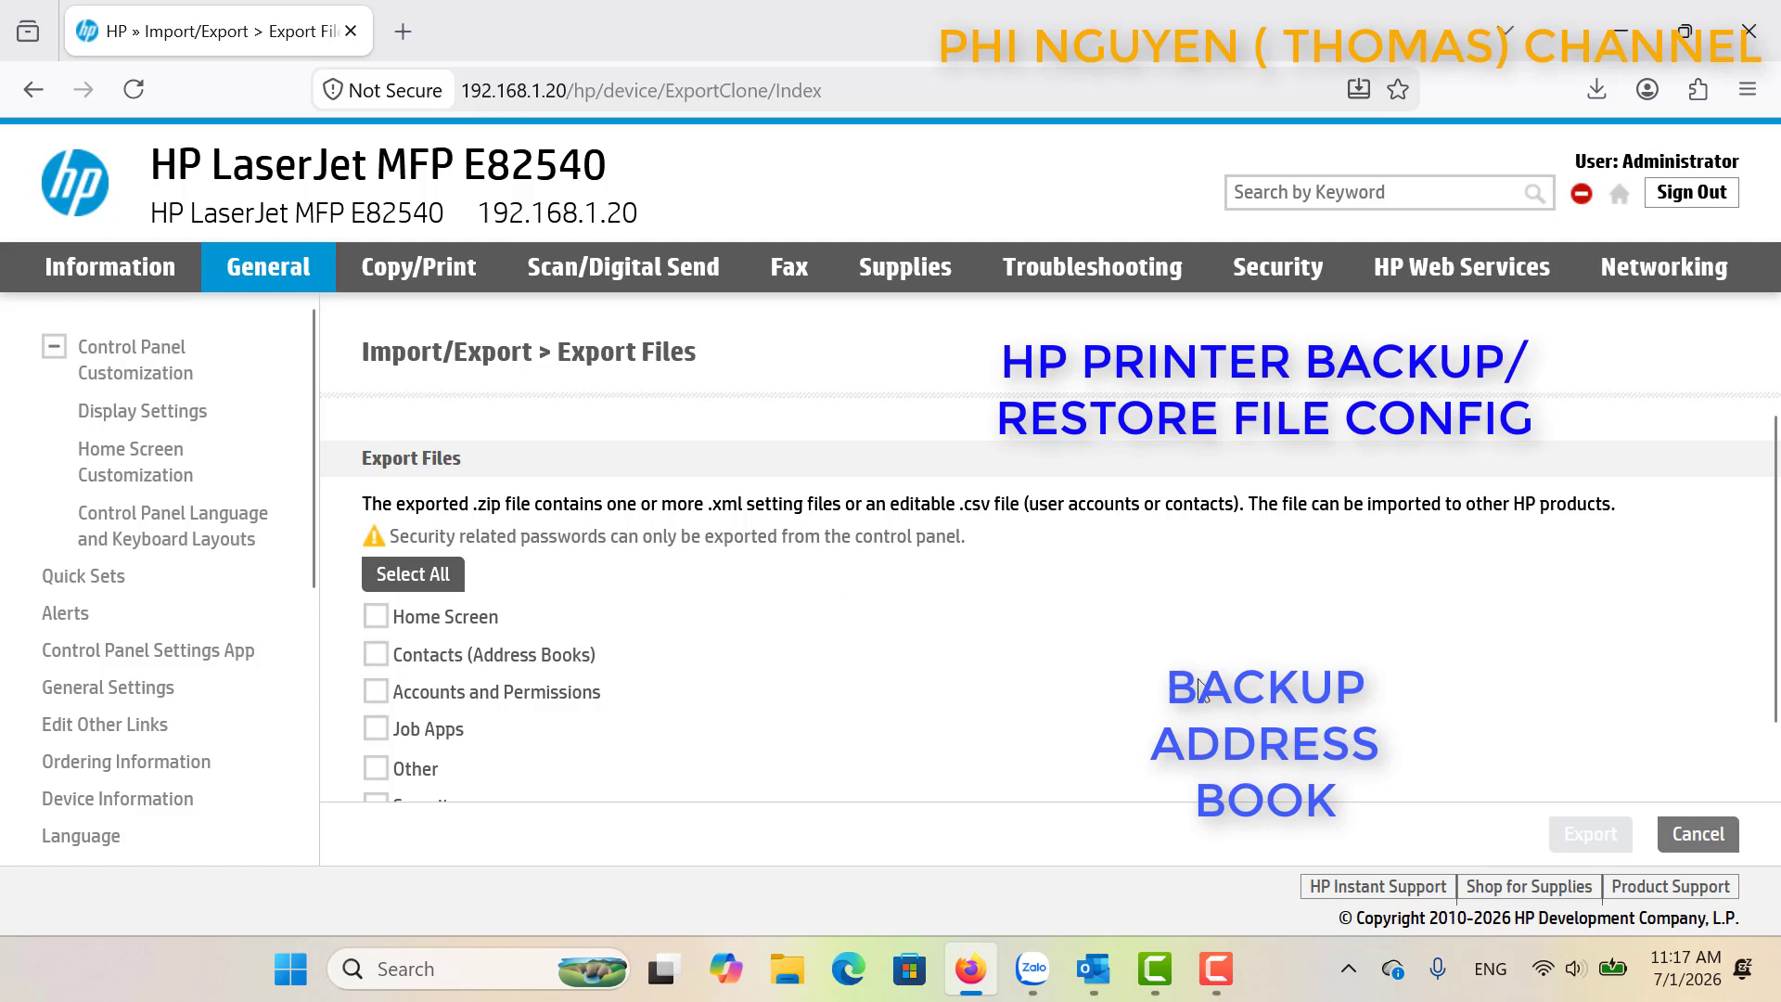
{"action": "scroll", "coordinate": [855, 565], "scroll_direction": "down", "scroll_amount": 1}
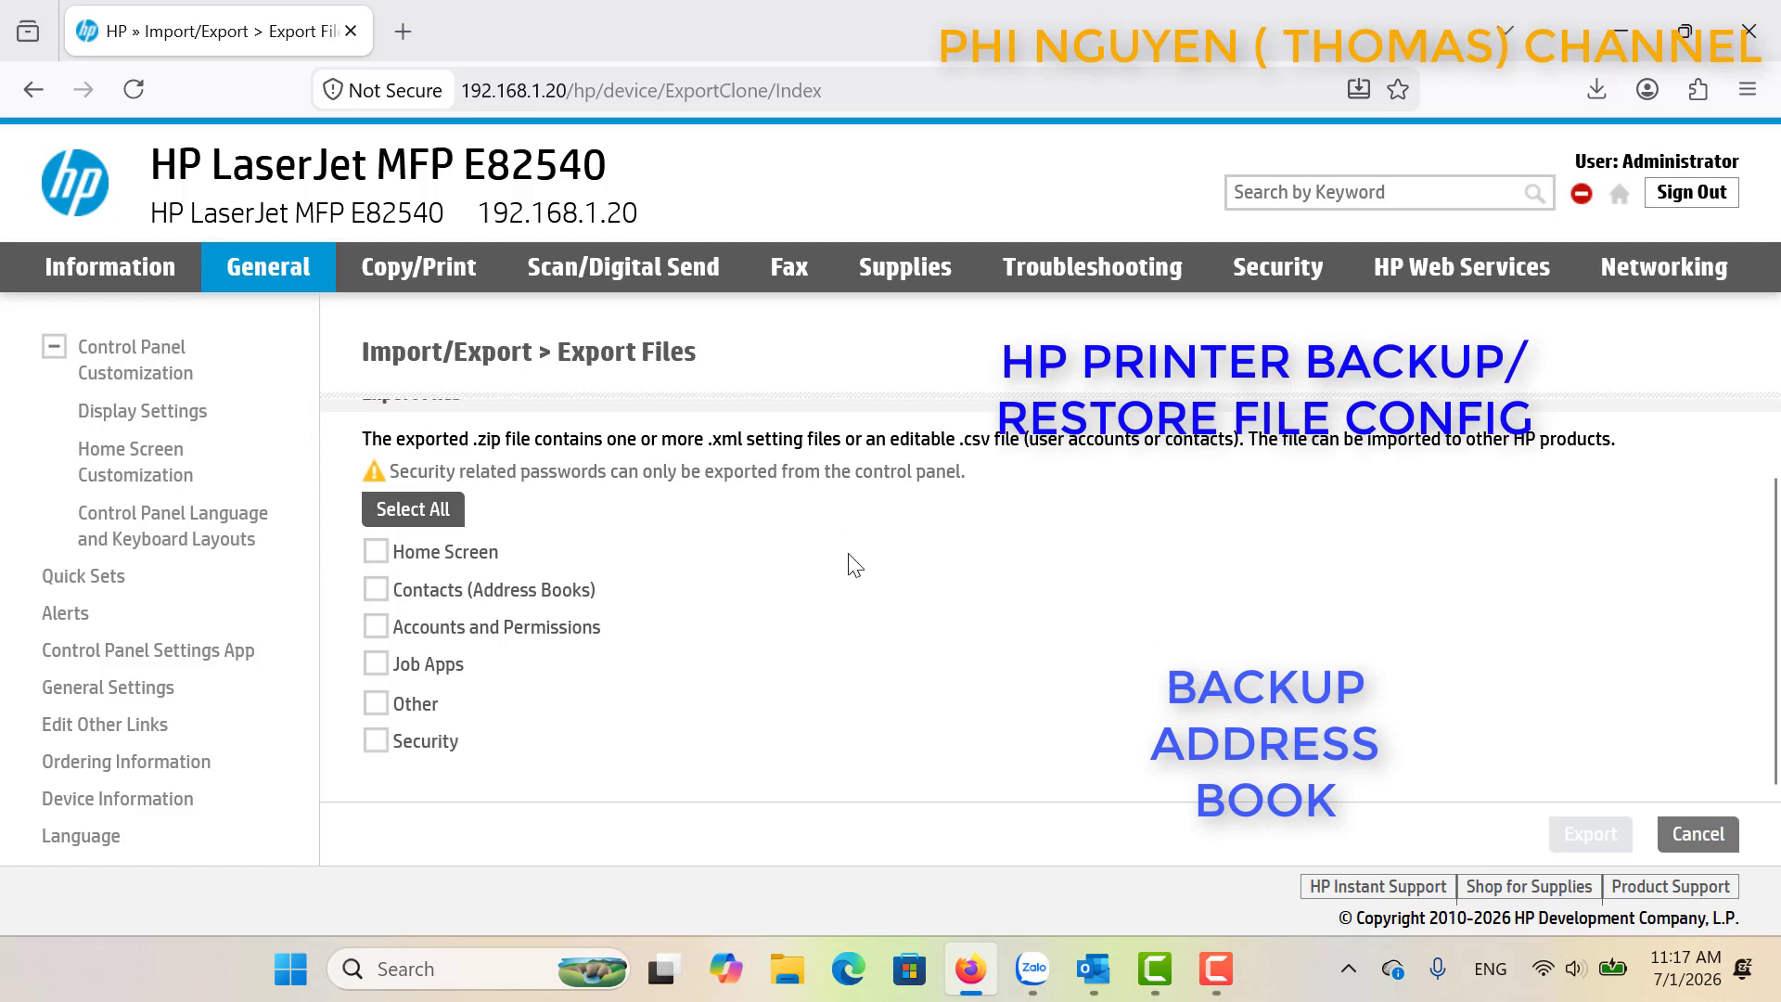
{"action": "left_click", "coordinate": [381, 557]}
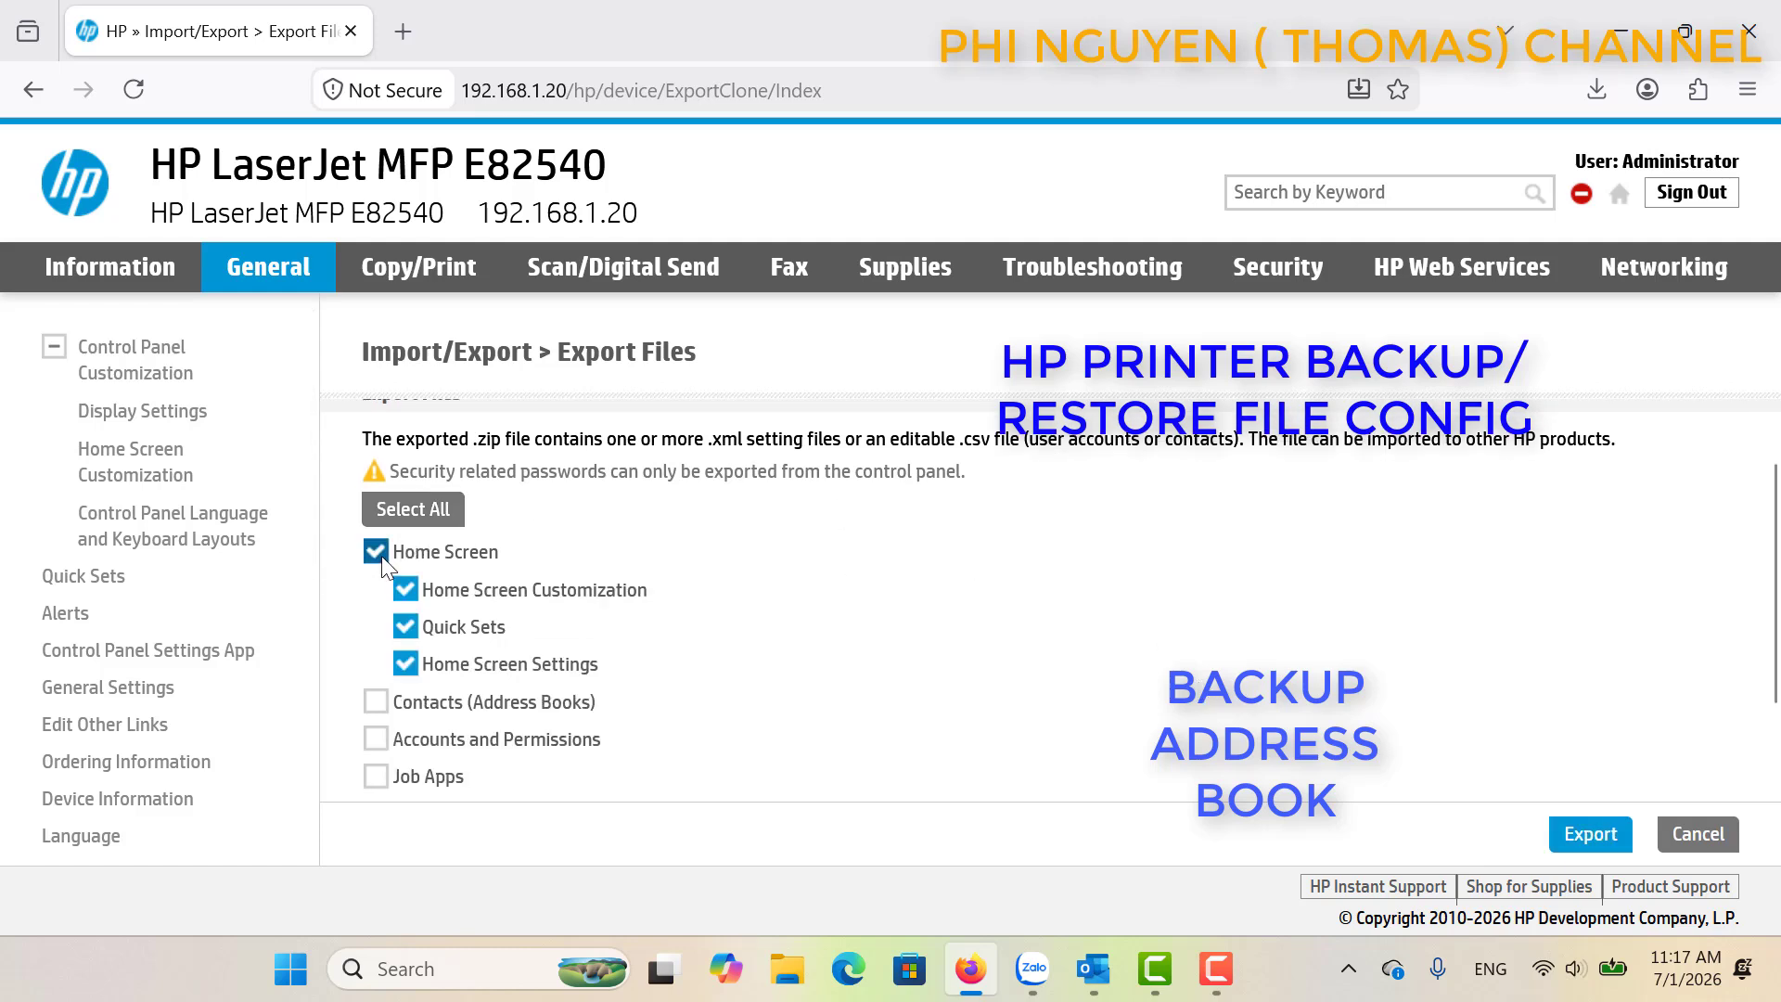
{"action": "left_click", "coordinate": [376, 553]}
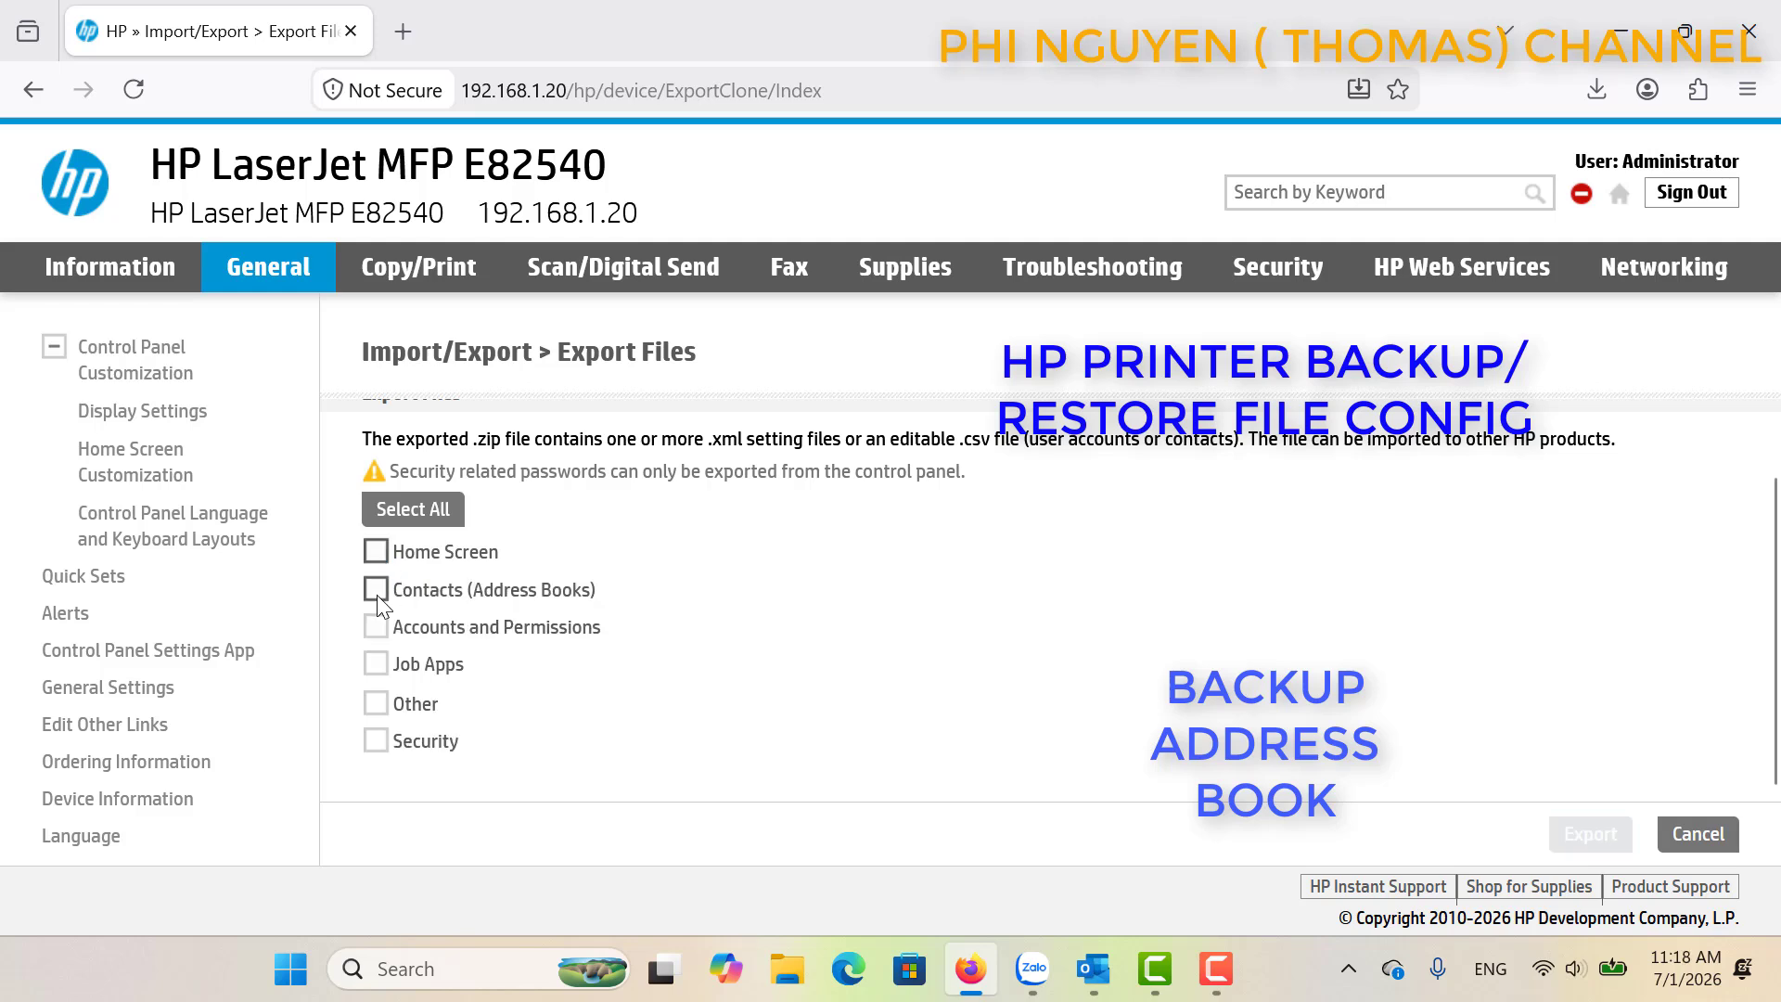
{"action": "left_click", "coordinate": [377, 592]}
{"action": "left_click", "coordinate": [376, 597]}
Preview the remaining categories, then export only Contacts (Address Books) > Local.
{"action": "left_click", "coordinate": [377, 631]}
{"action": "left_click", "coordinate": [376, 629]}
{"action": "left_click", "coordinate": [376, 665]}
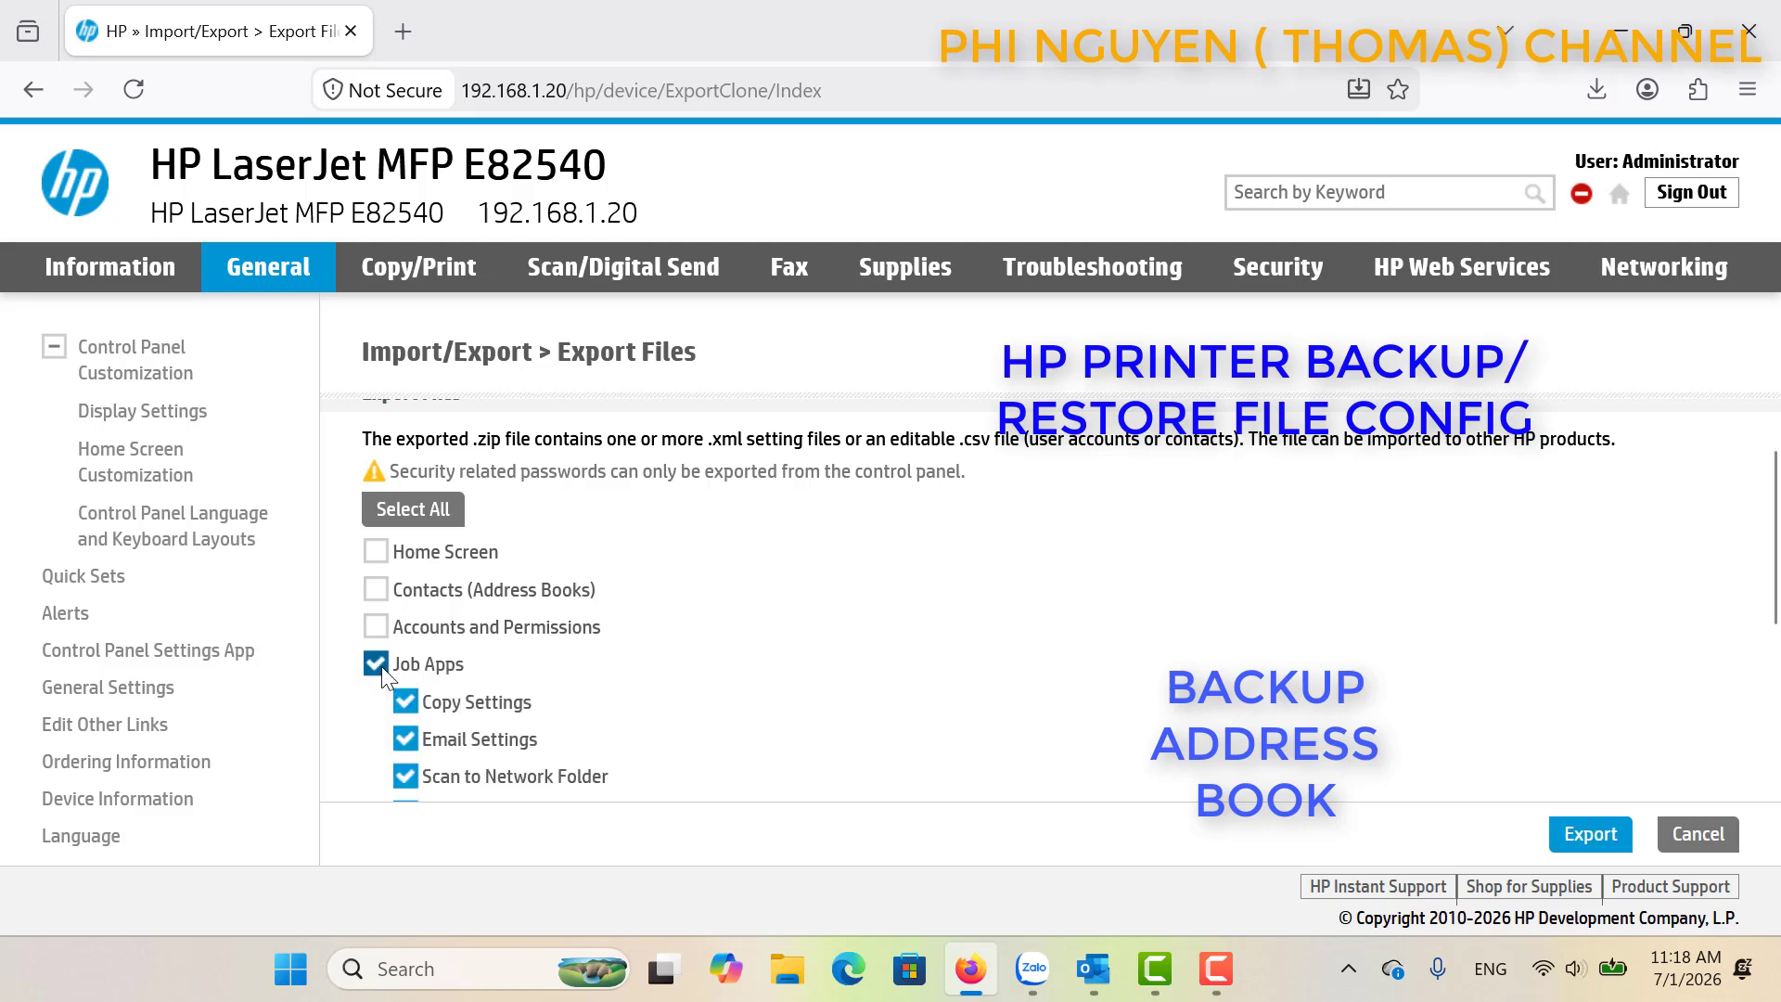
{"action": "left_click", "coordinate": [381, 668]}
{"action": "left_click", "coordinate": [381, 709]}
{"action": "left_click", "coordinate": [381, 710]}
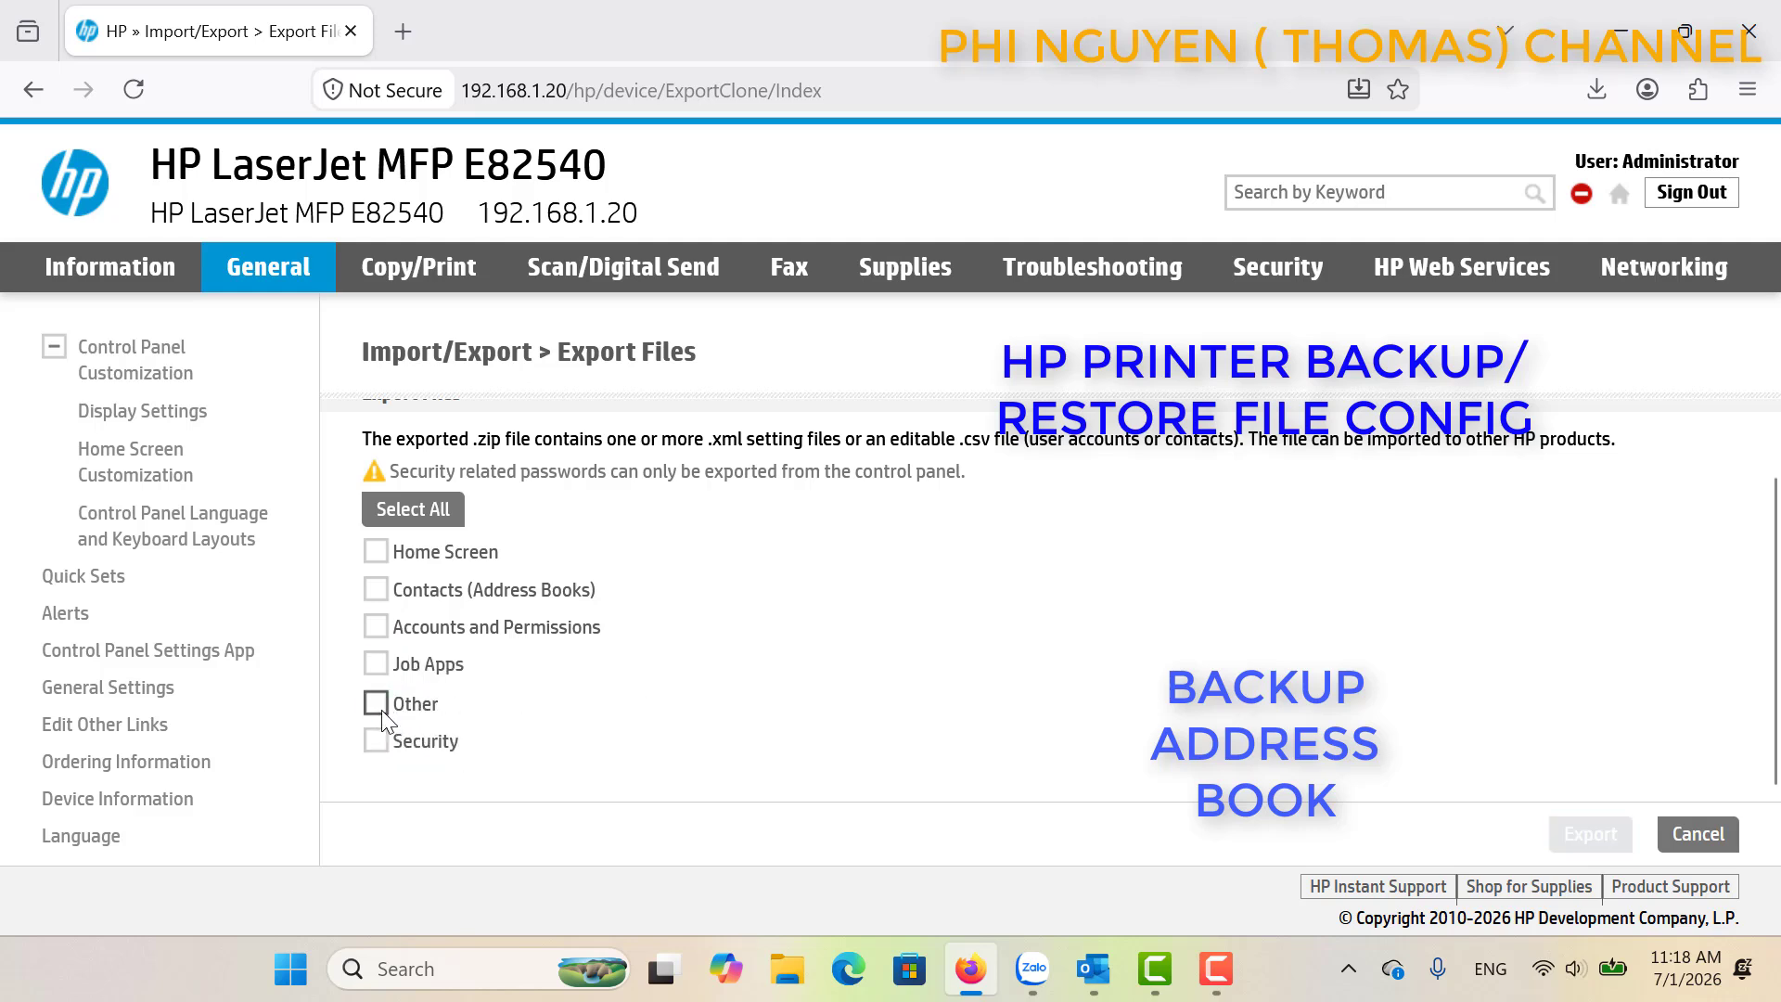
{"action": "left_click", "coordinate": [381, 741]}
{"action": "left_click", "coordinate": [381, 740]}
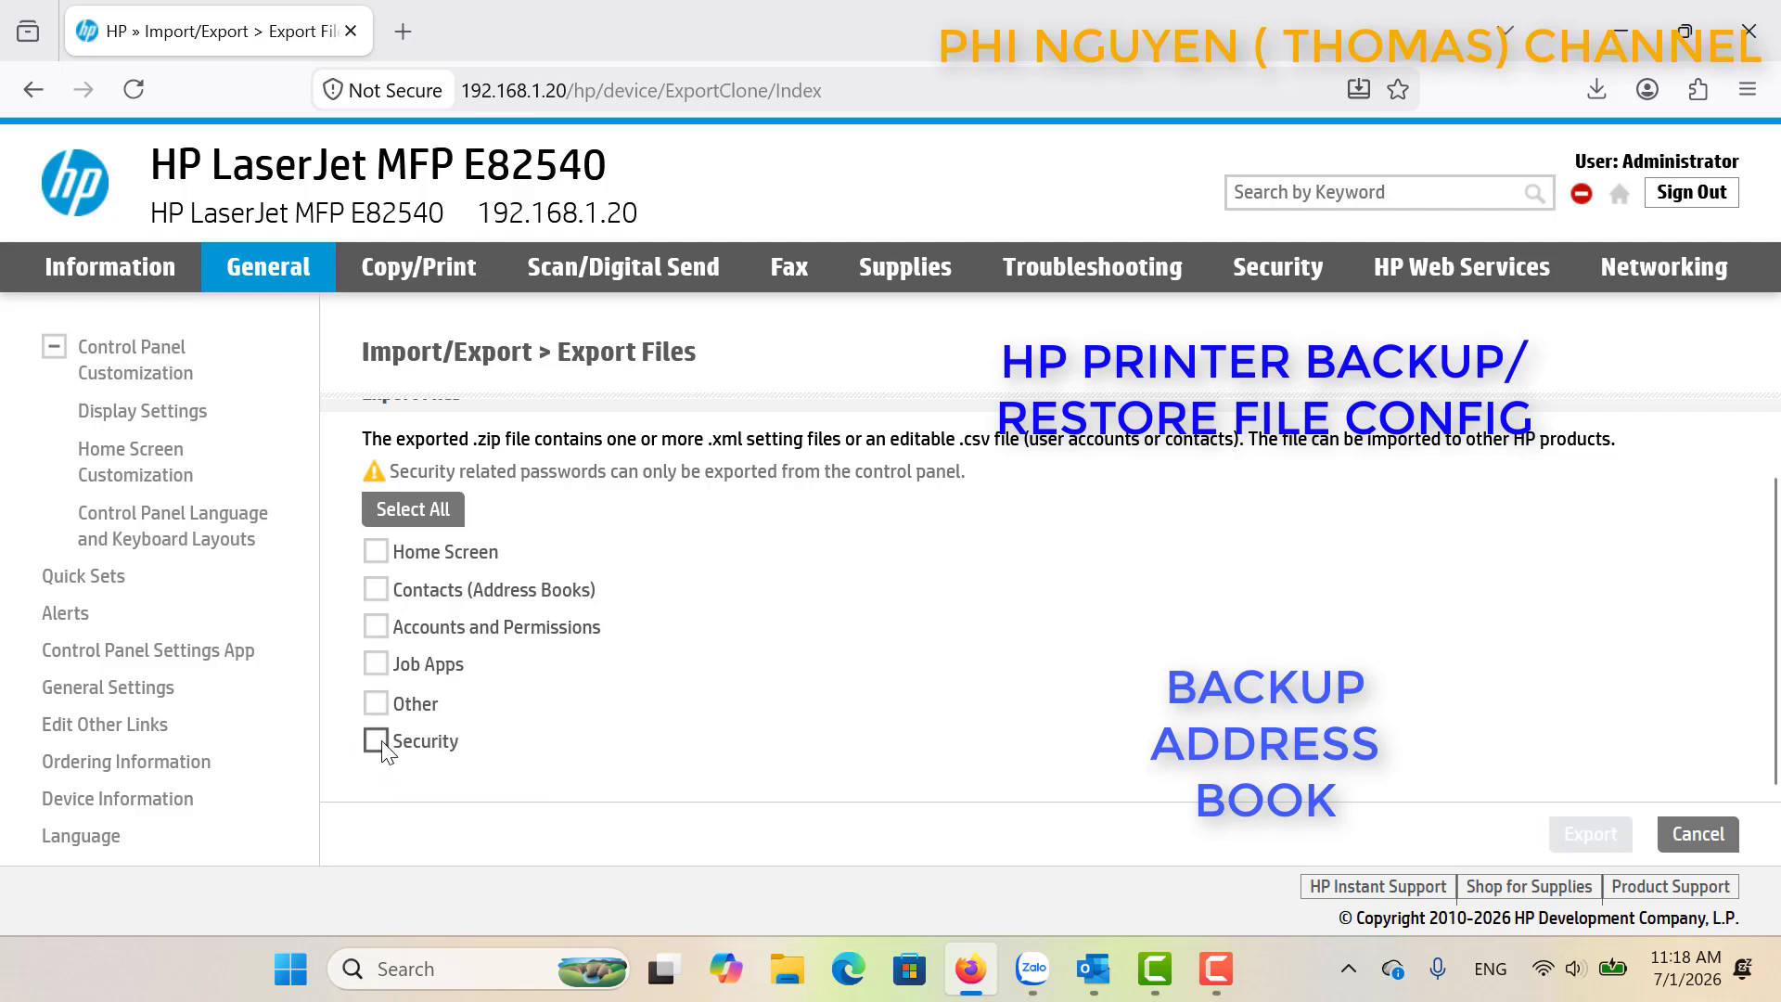
{"action": "left_click", "coordinate": [375, 590]}
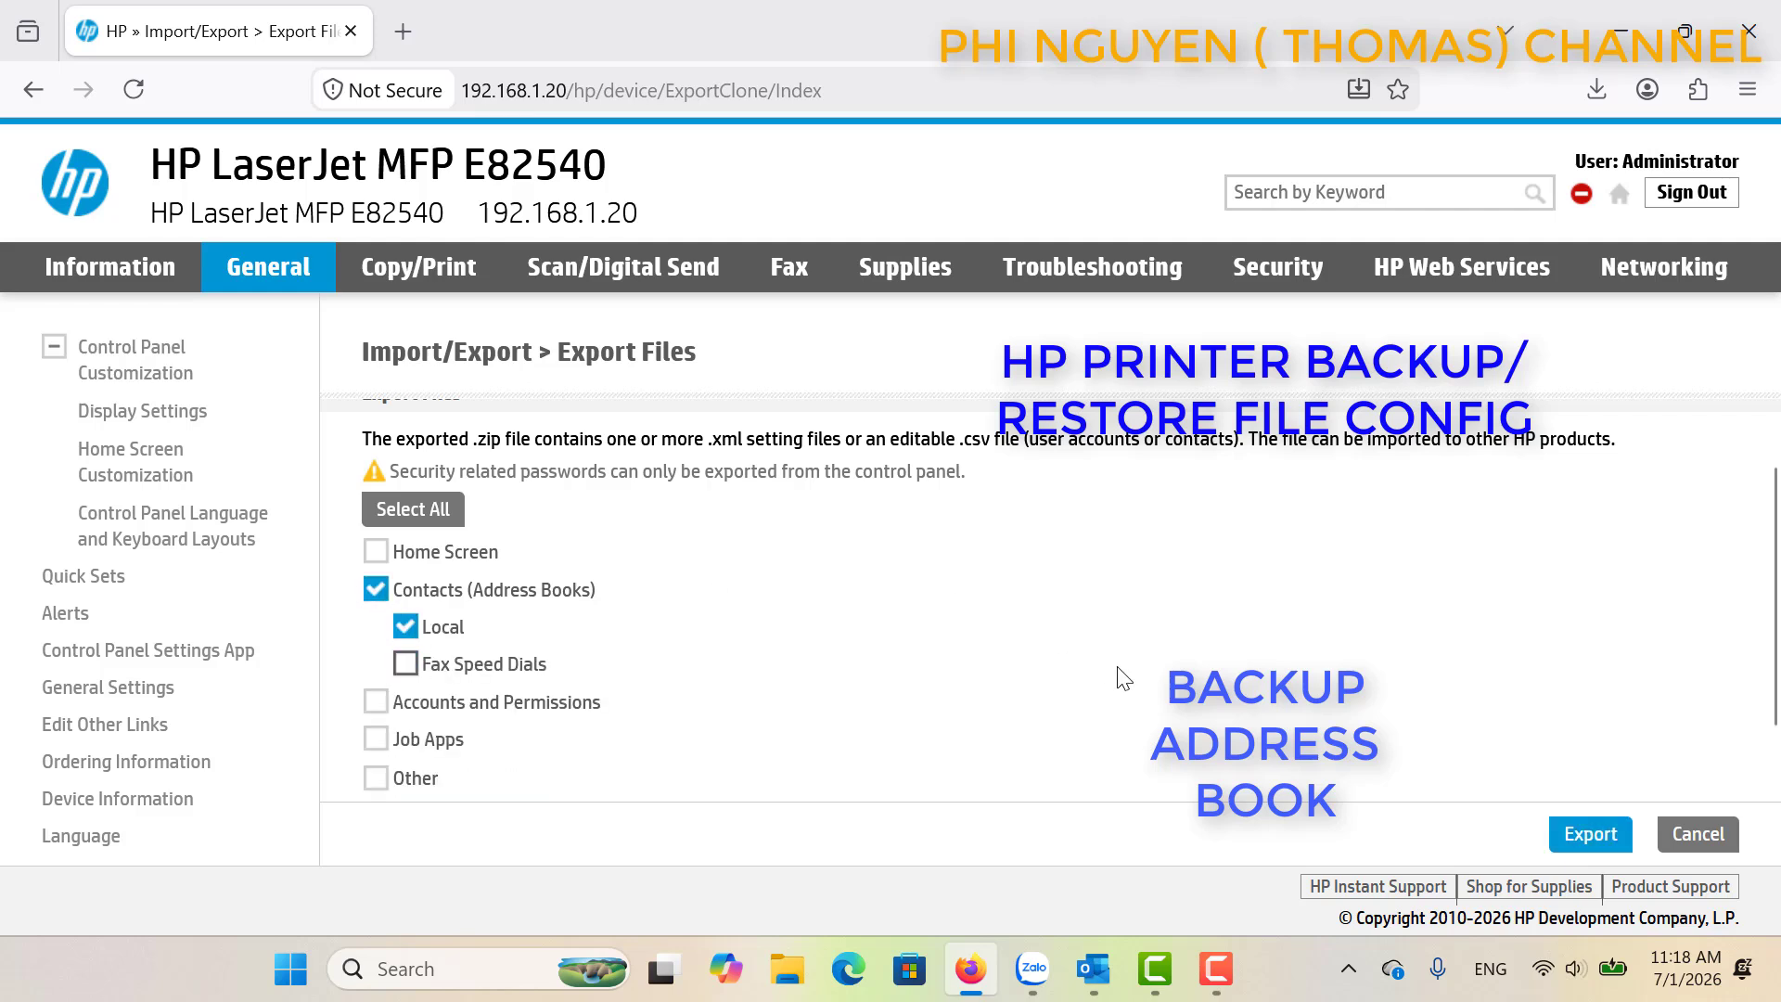
{"action": "left_click", "coordinate": [1570, 830]}
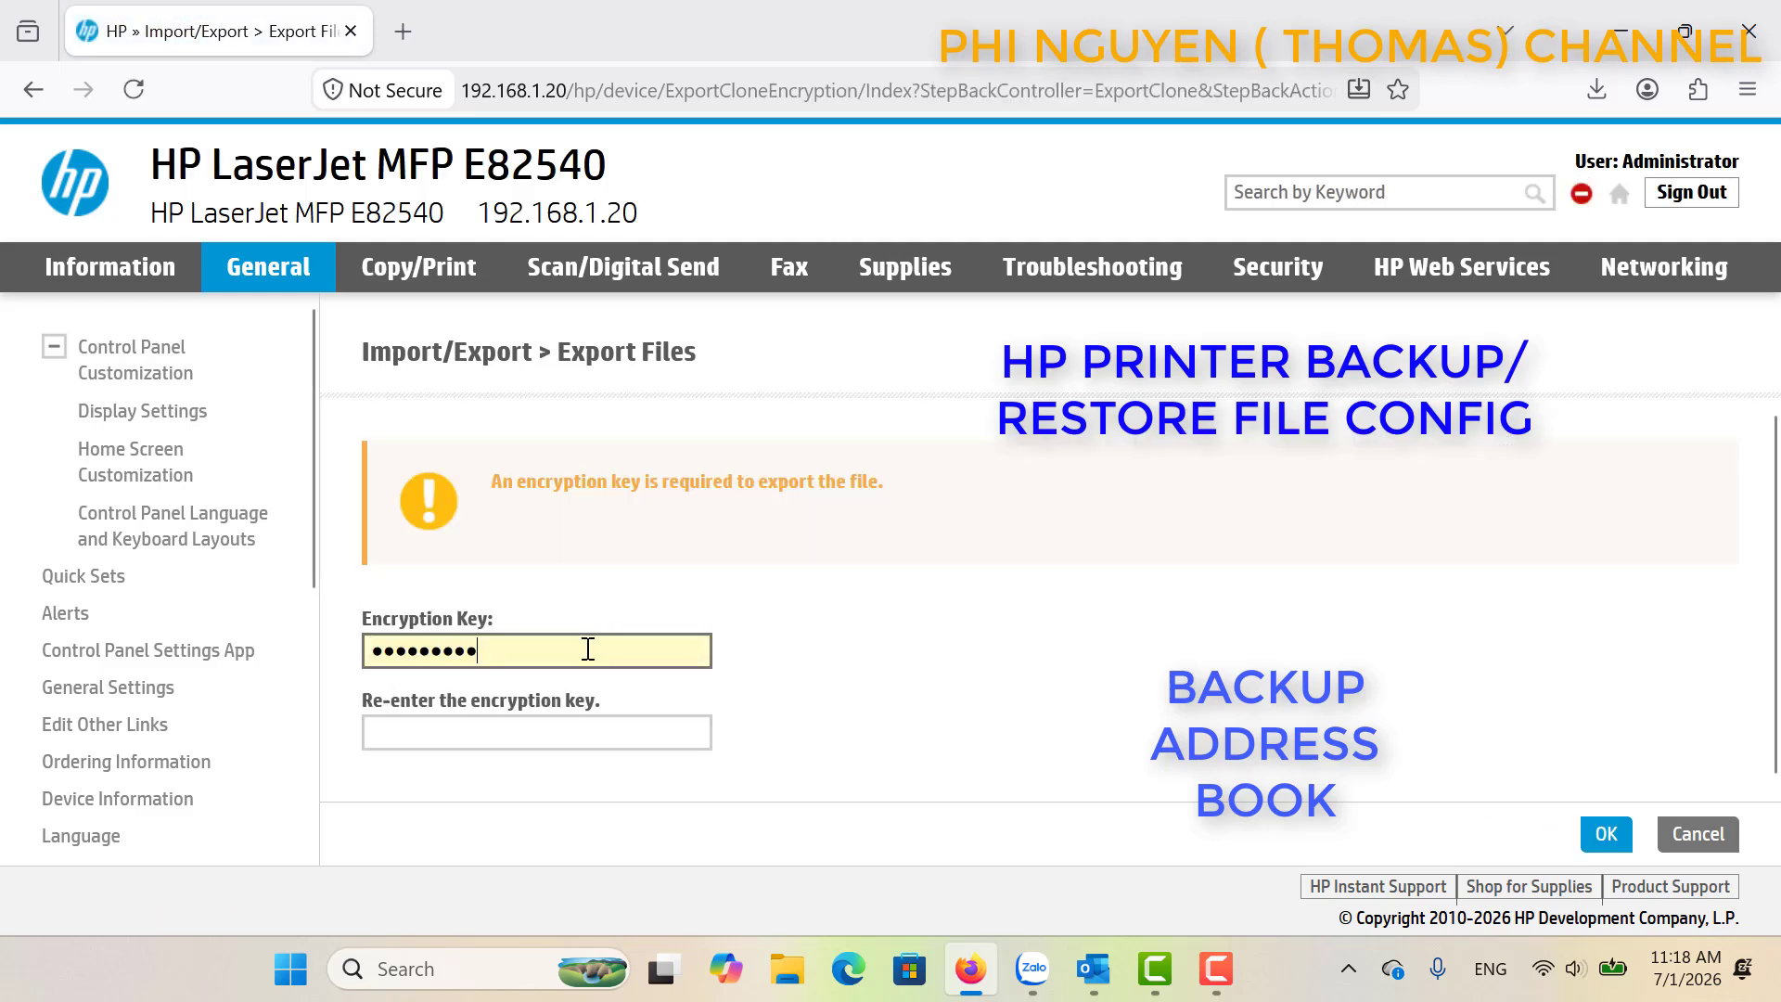
Enter and confirm the encryption key, export the zip, and decline Firefox's password saving.
{"action": "key", "text": "BackSpace"}
{"action": "key", "text": "BackSpace"}
{"action": "key", "text": "BackSpace"}
{"action": "key", "text": "BackSpace"}
{"action": "key", "text": "BackSpace"}
{"action": "key", "text": "BackSpace"}
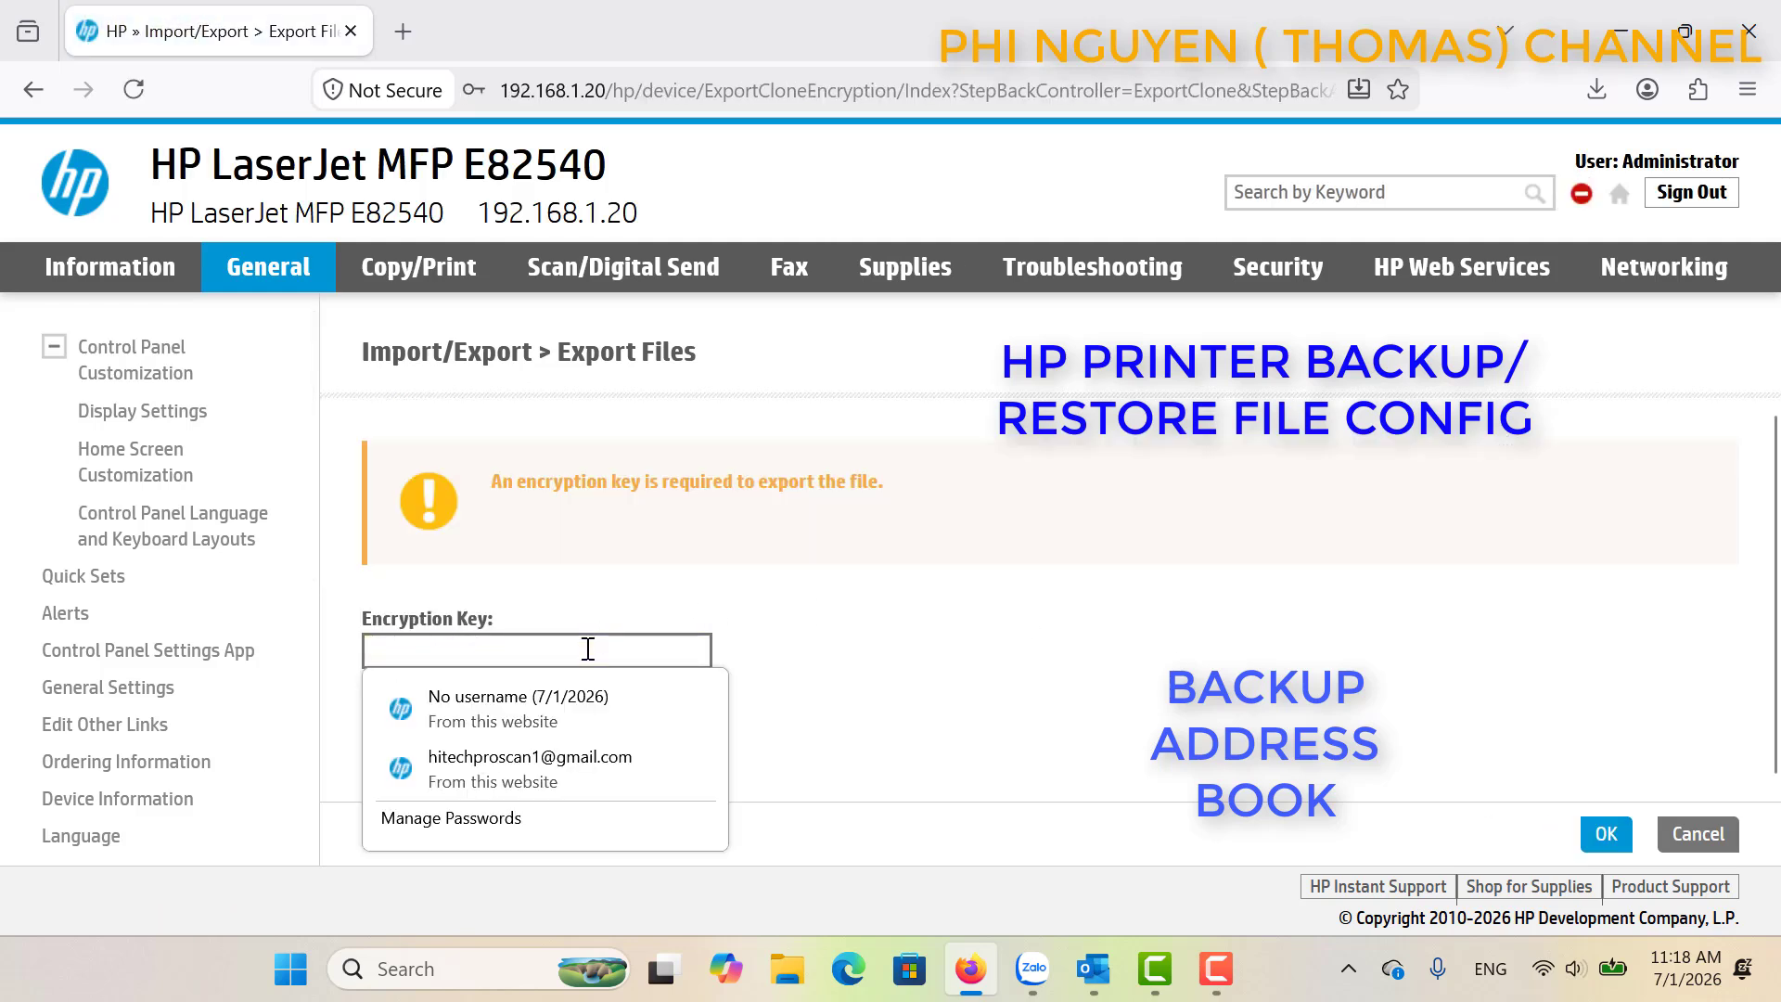
{"action": "type", "text": "123"}
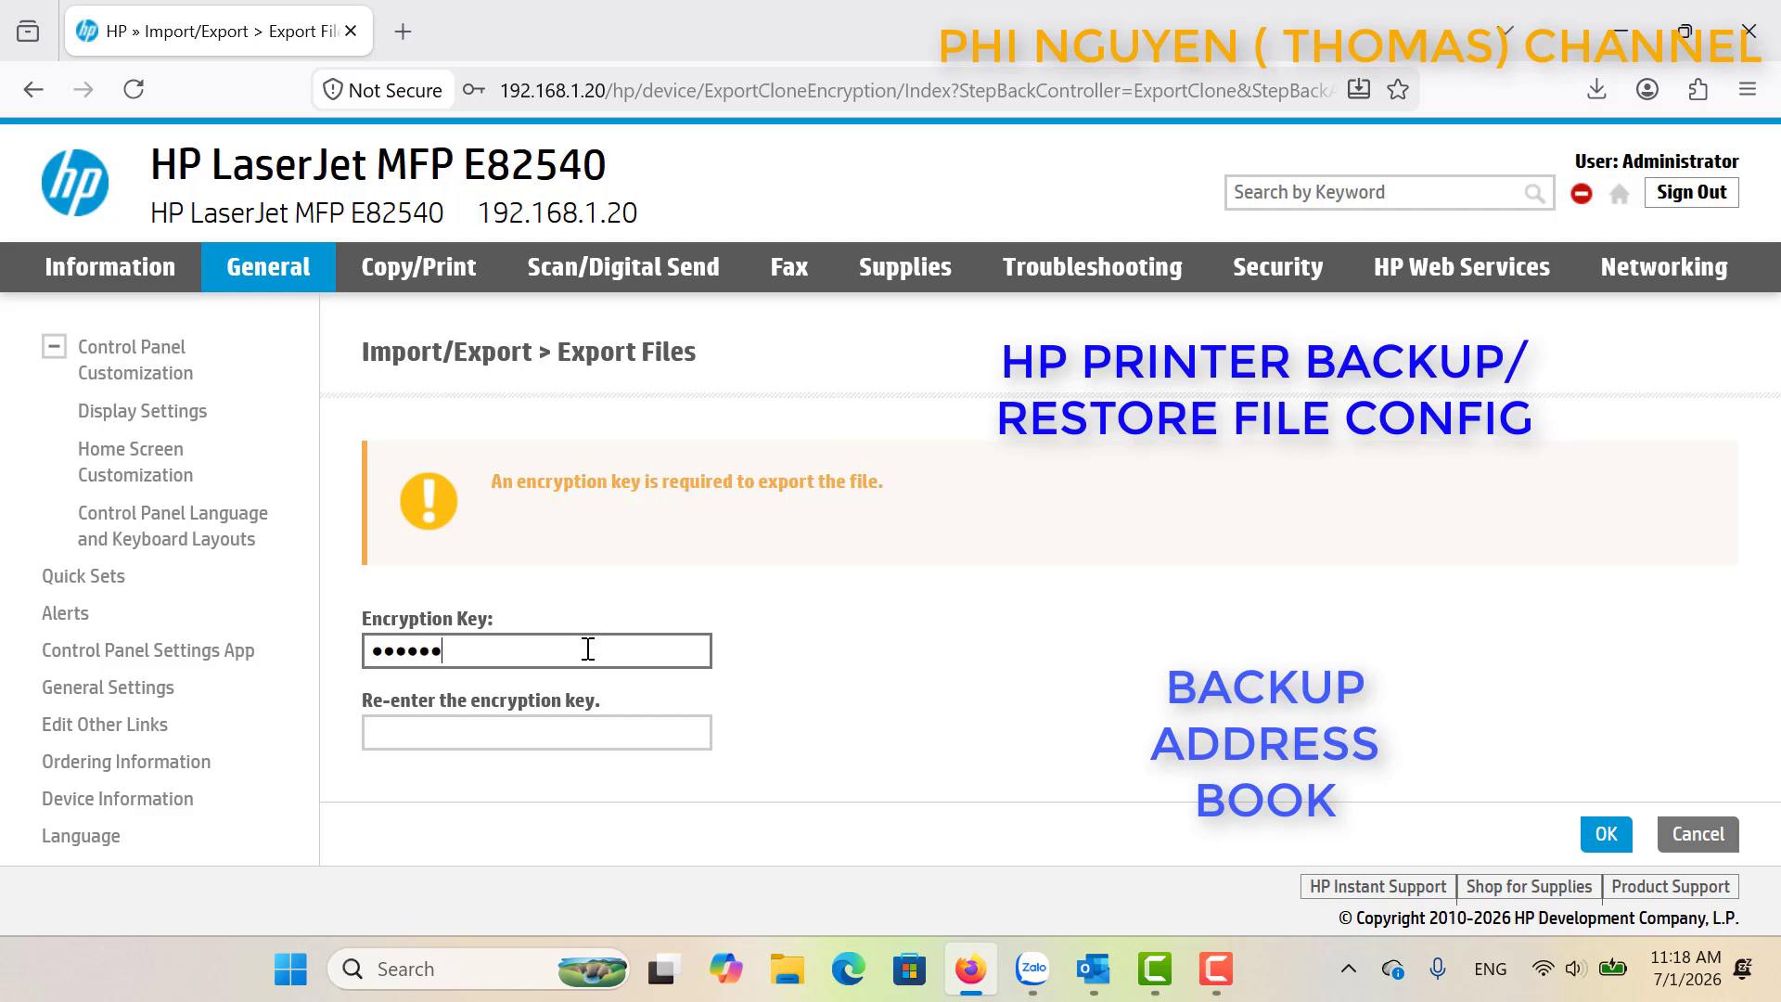
{"action": "left_click", "coordinate": [518, 727]}
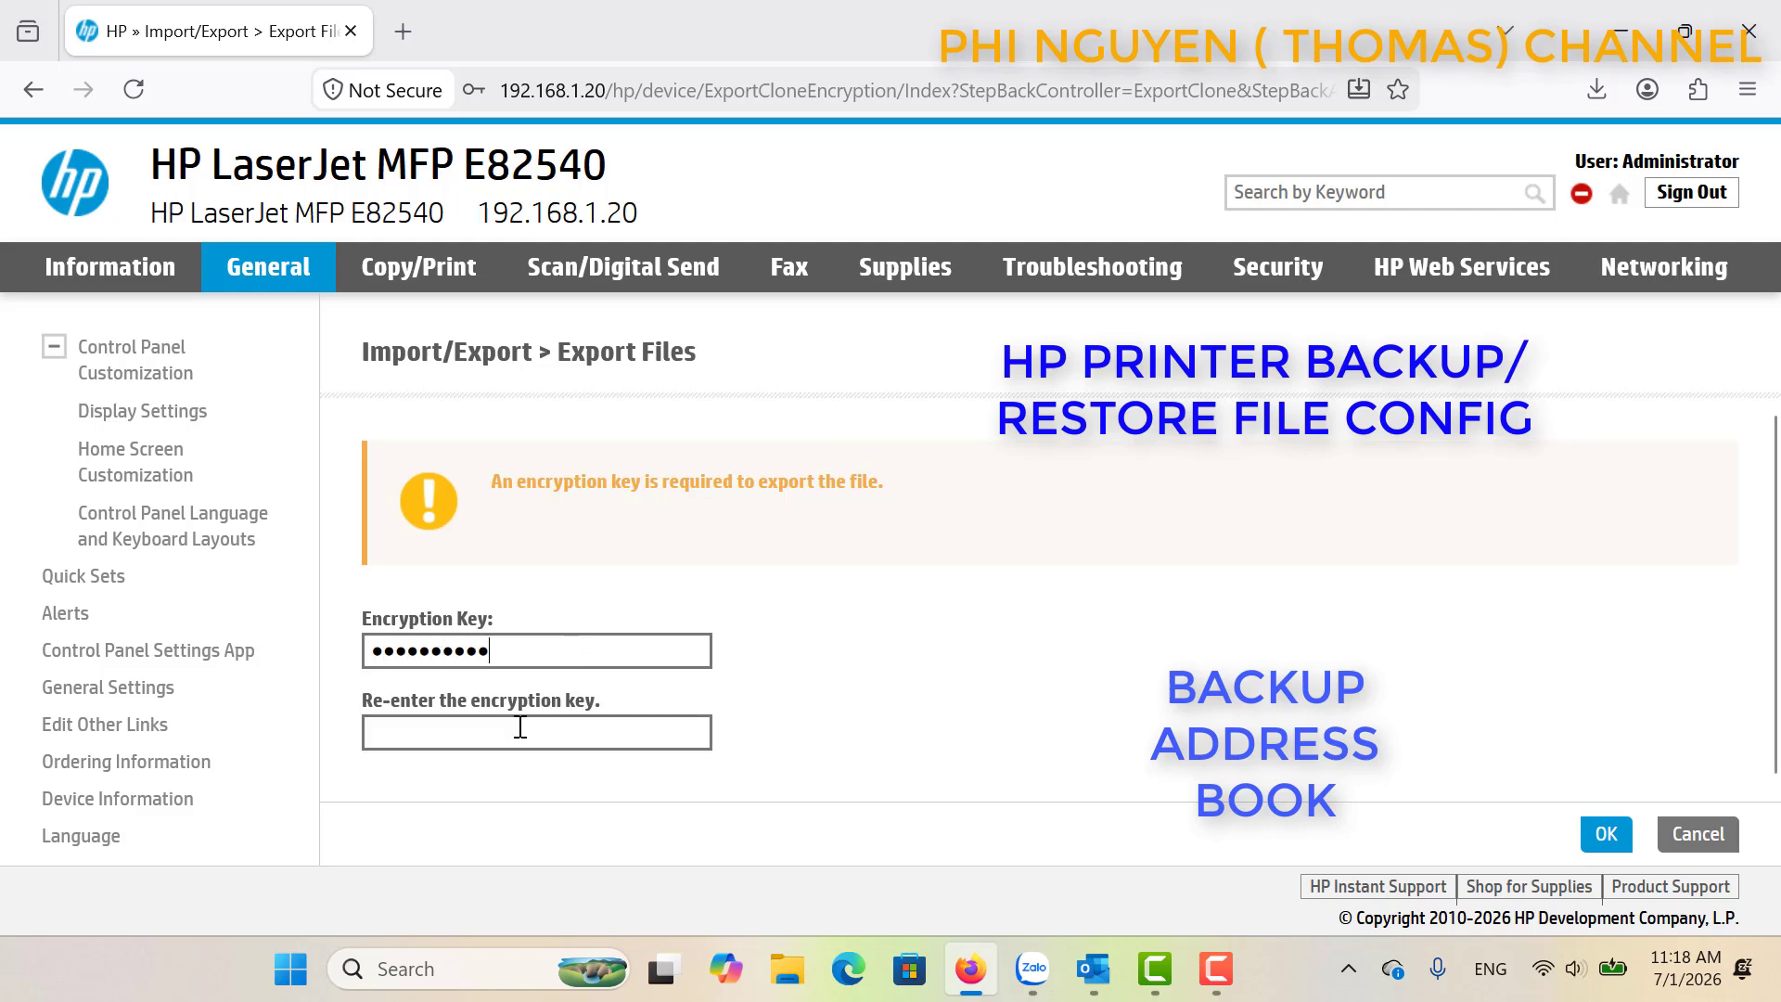
{"action": "type", "text": "12"}
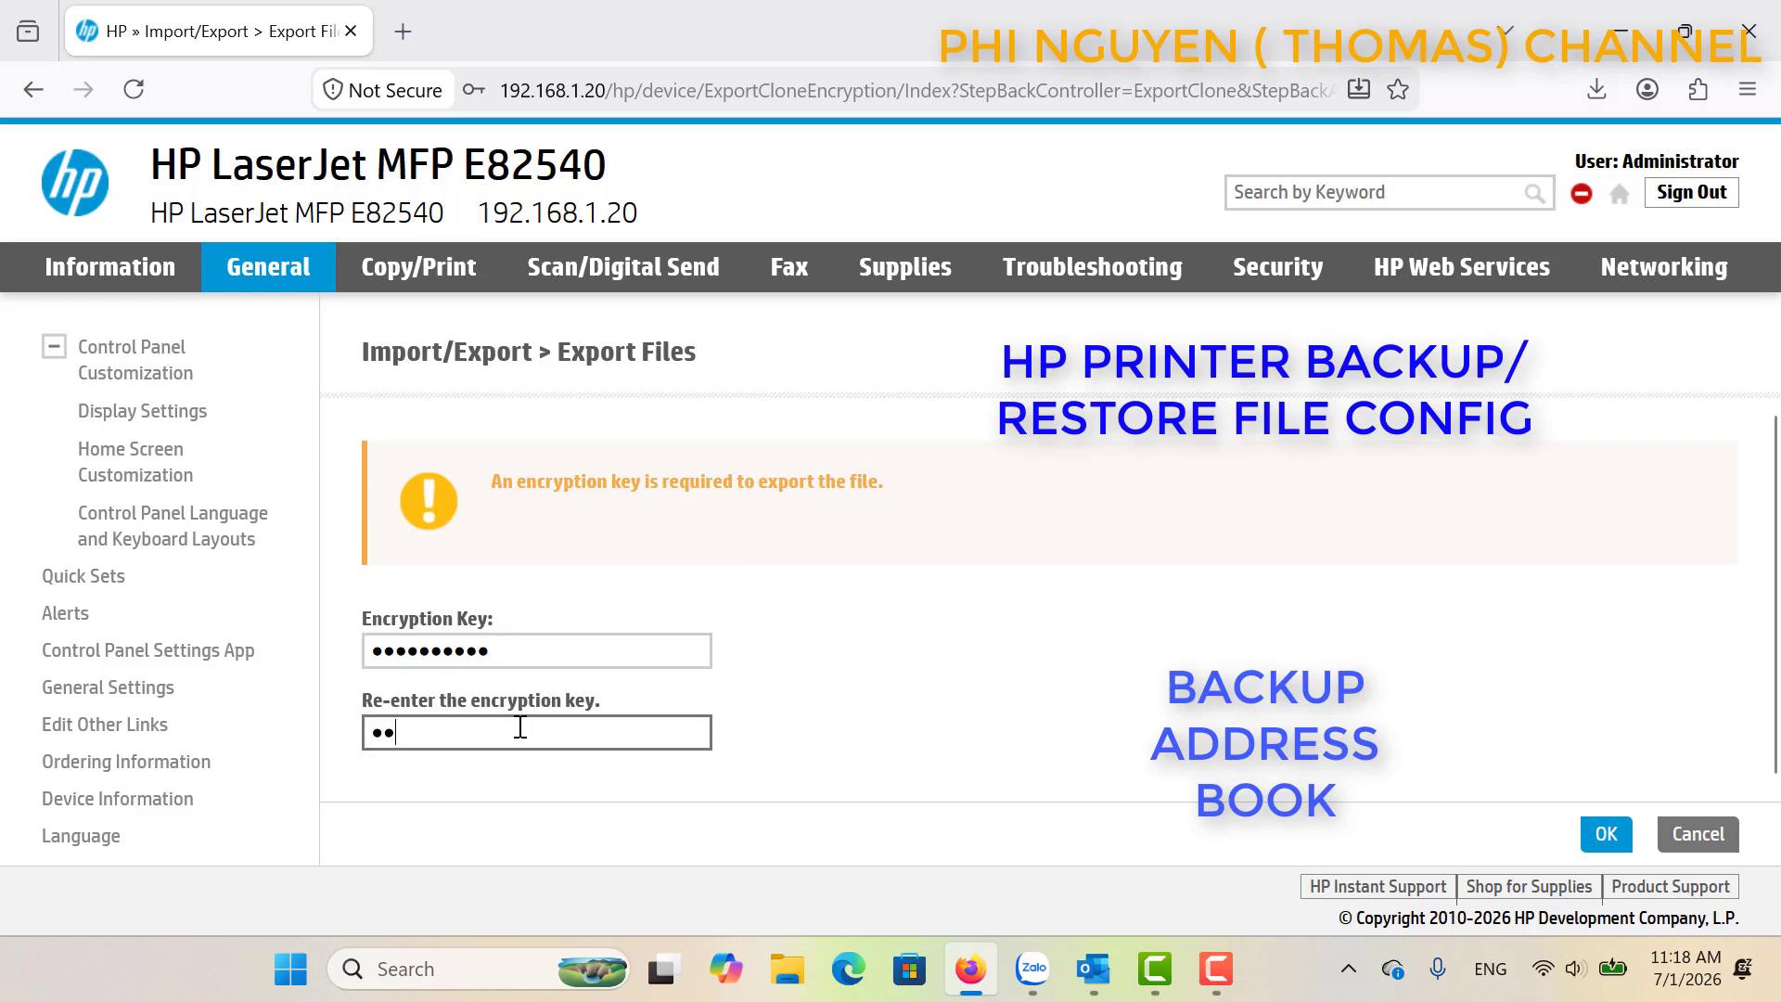
{"action": "type", "text": "345"}
{"action": "left_click", "coordinate": [1607, 836]}
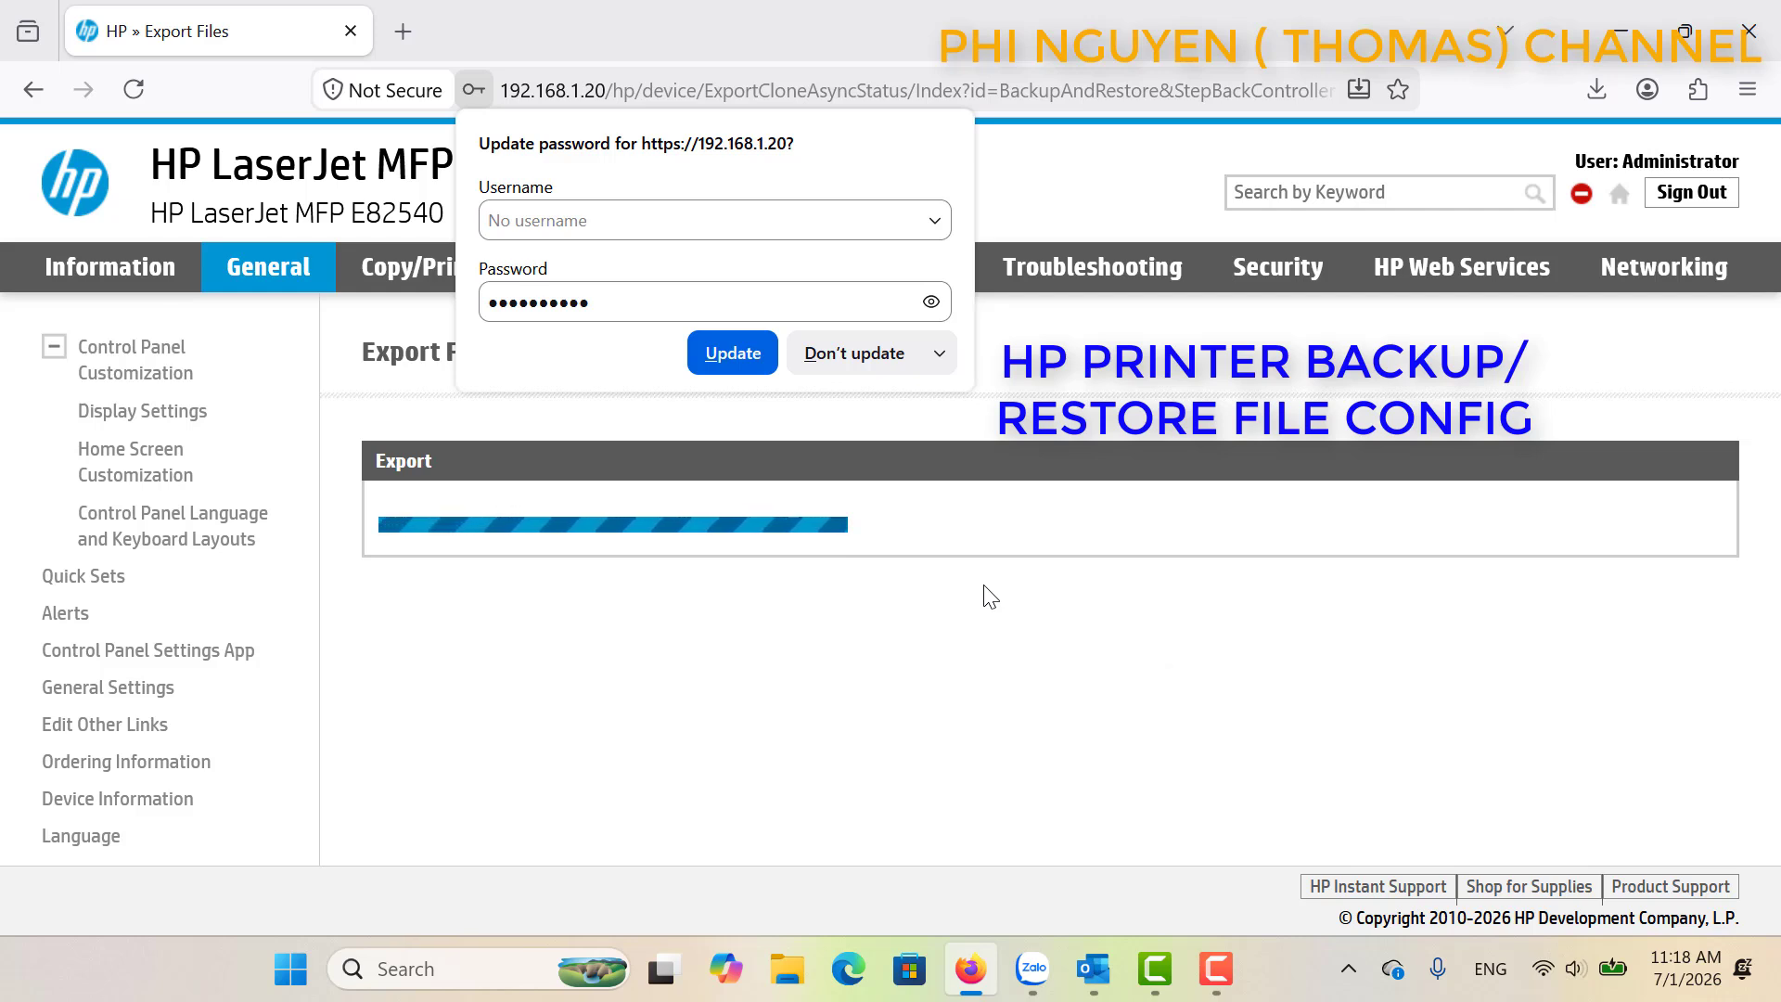
{"action": "left_click", "coordinate": [861, 368]}
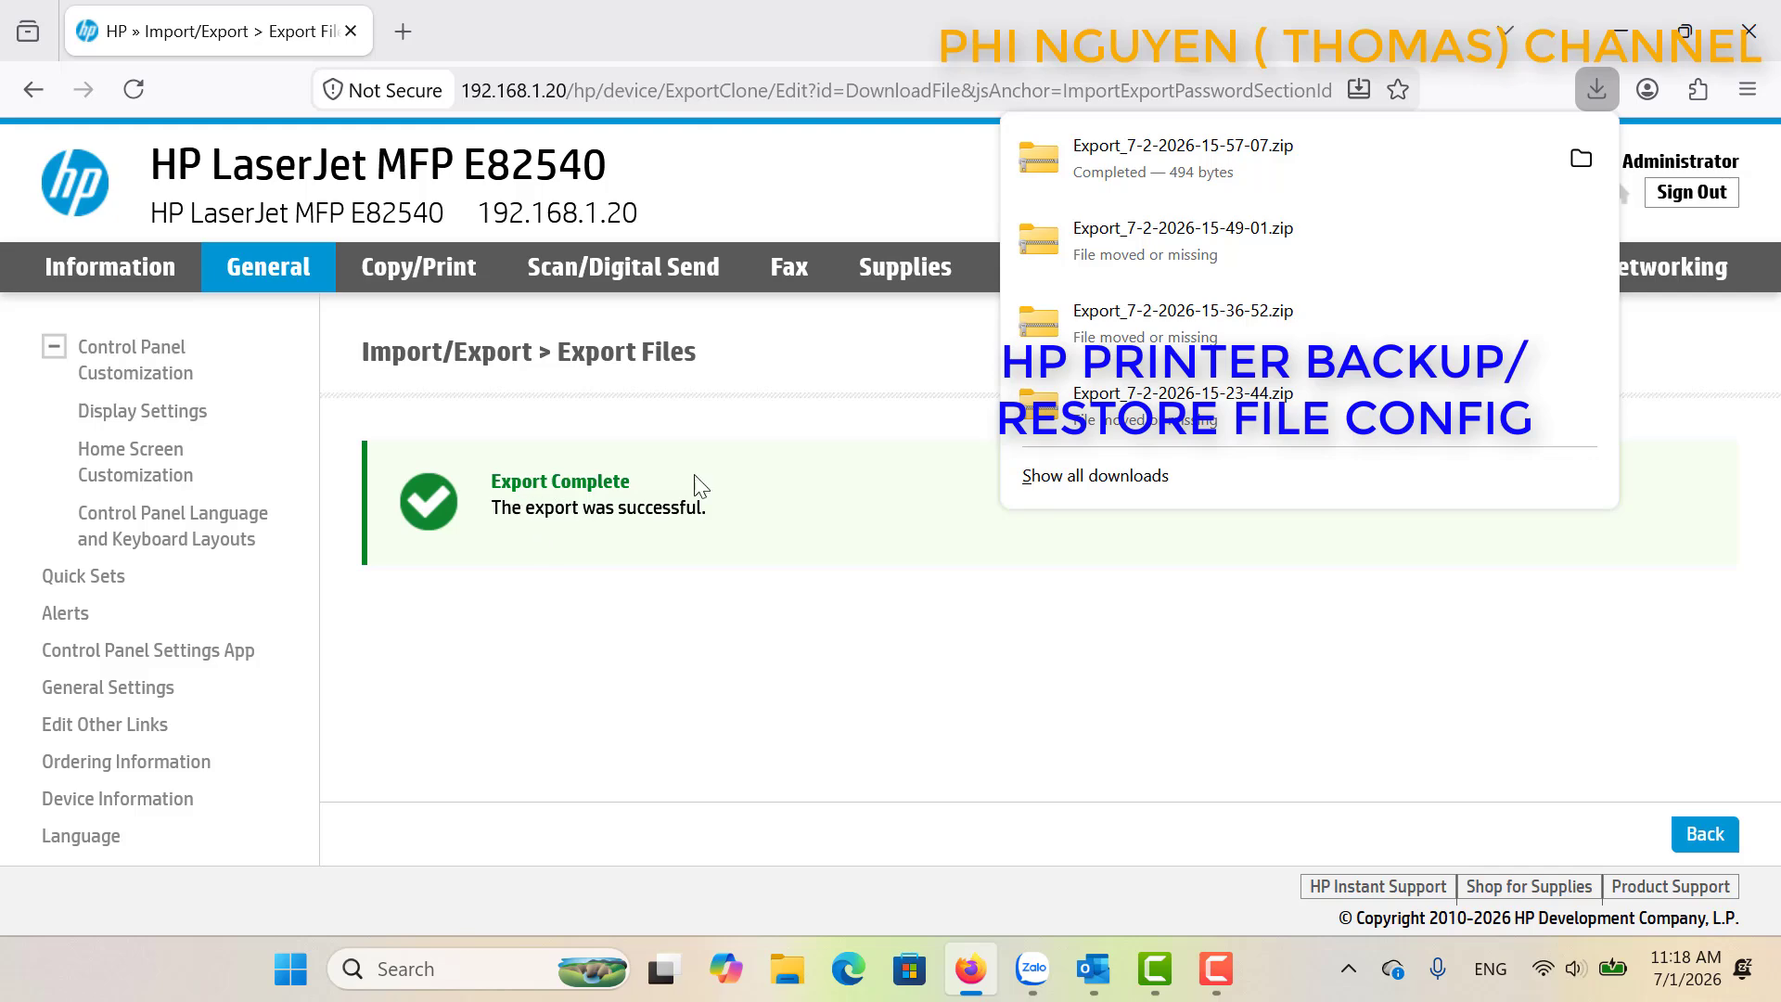
{"action": "left_click", "coordinate": [1582, 159]}
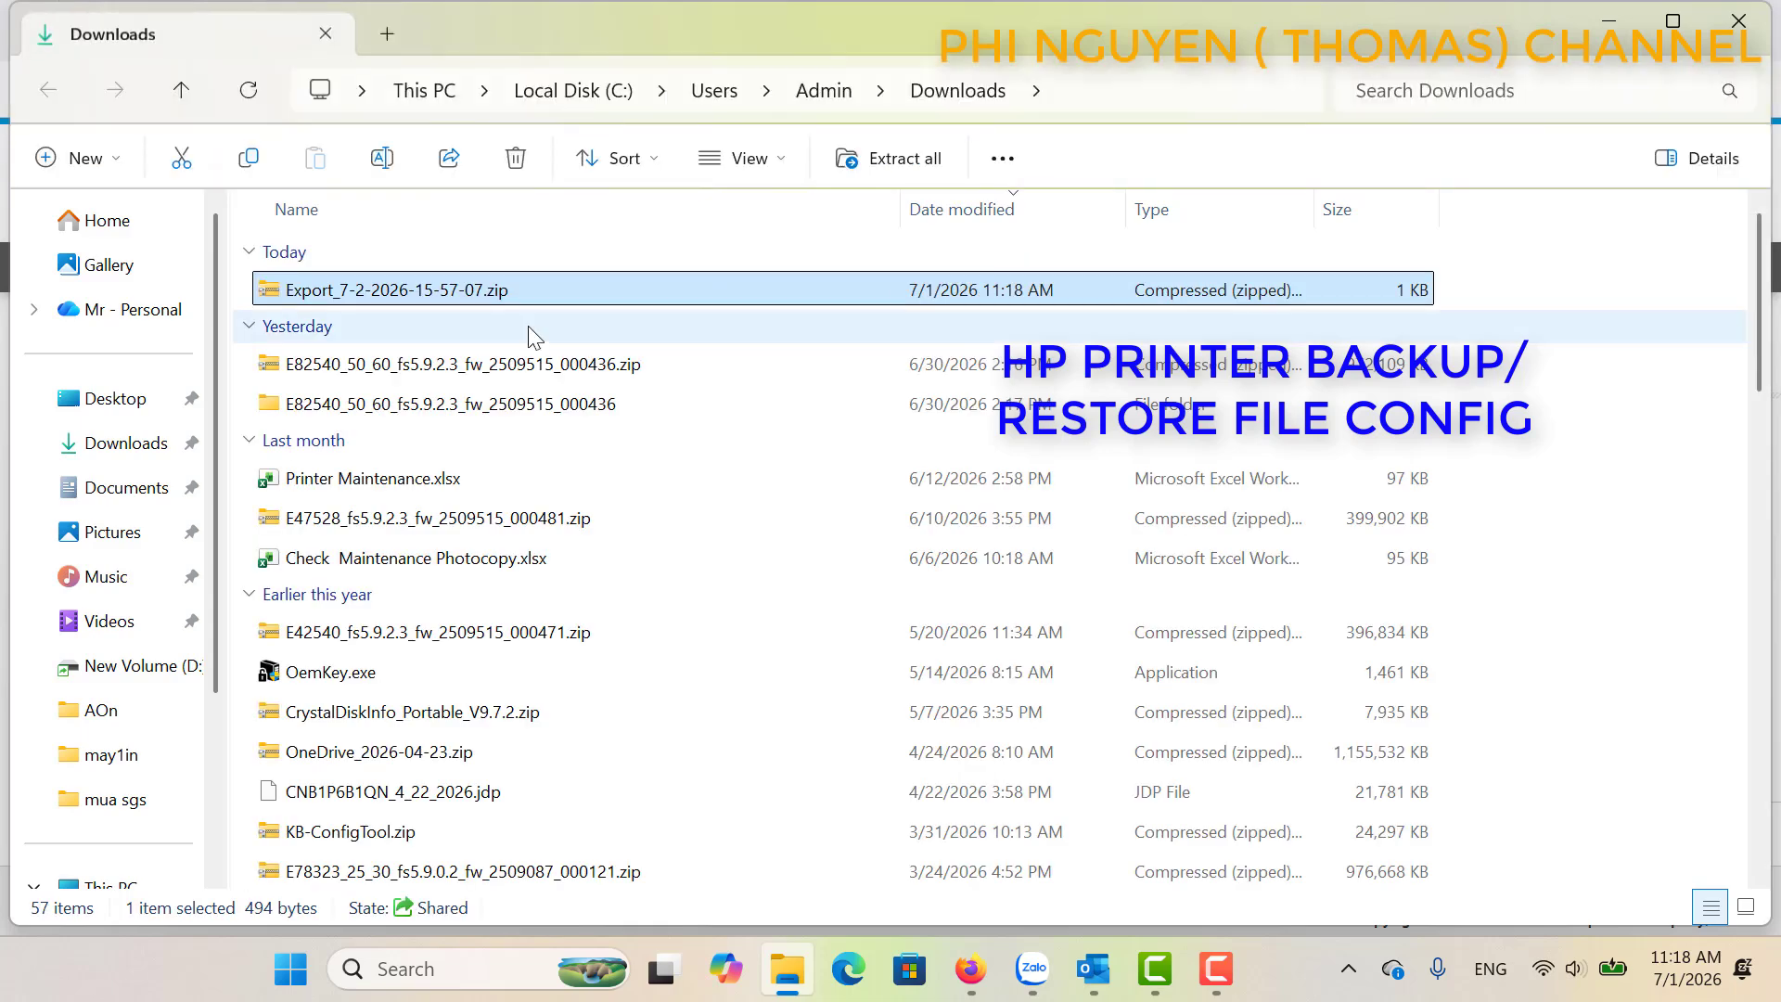
{"action": "right_click", "coordinate": [412, 295]}
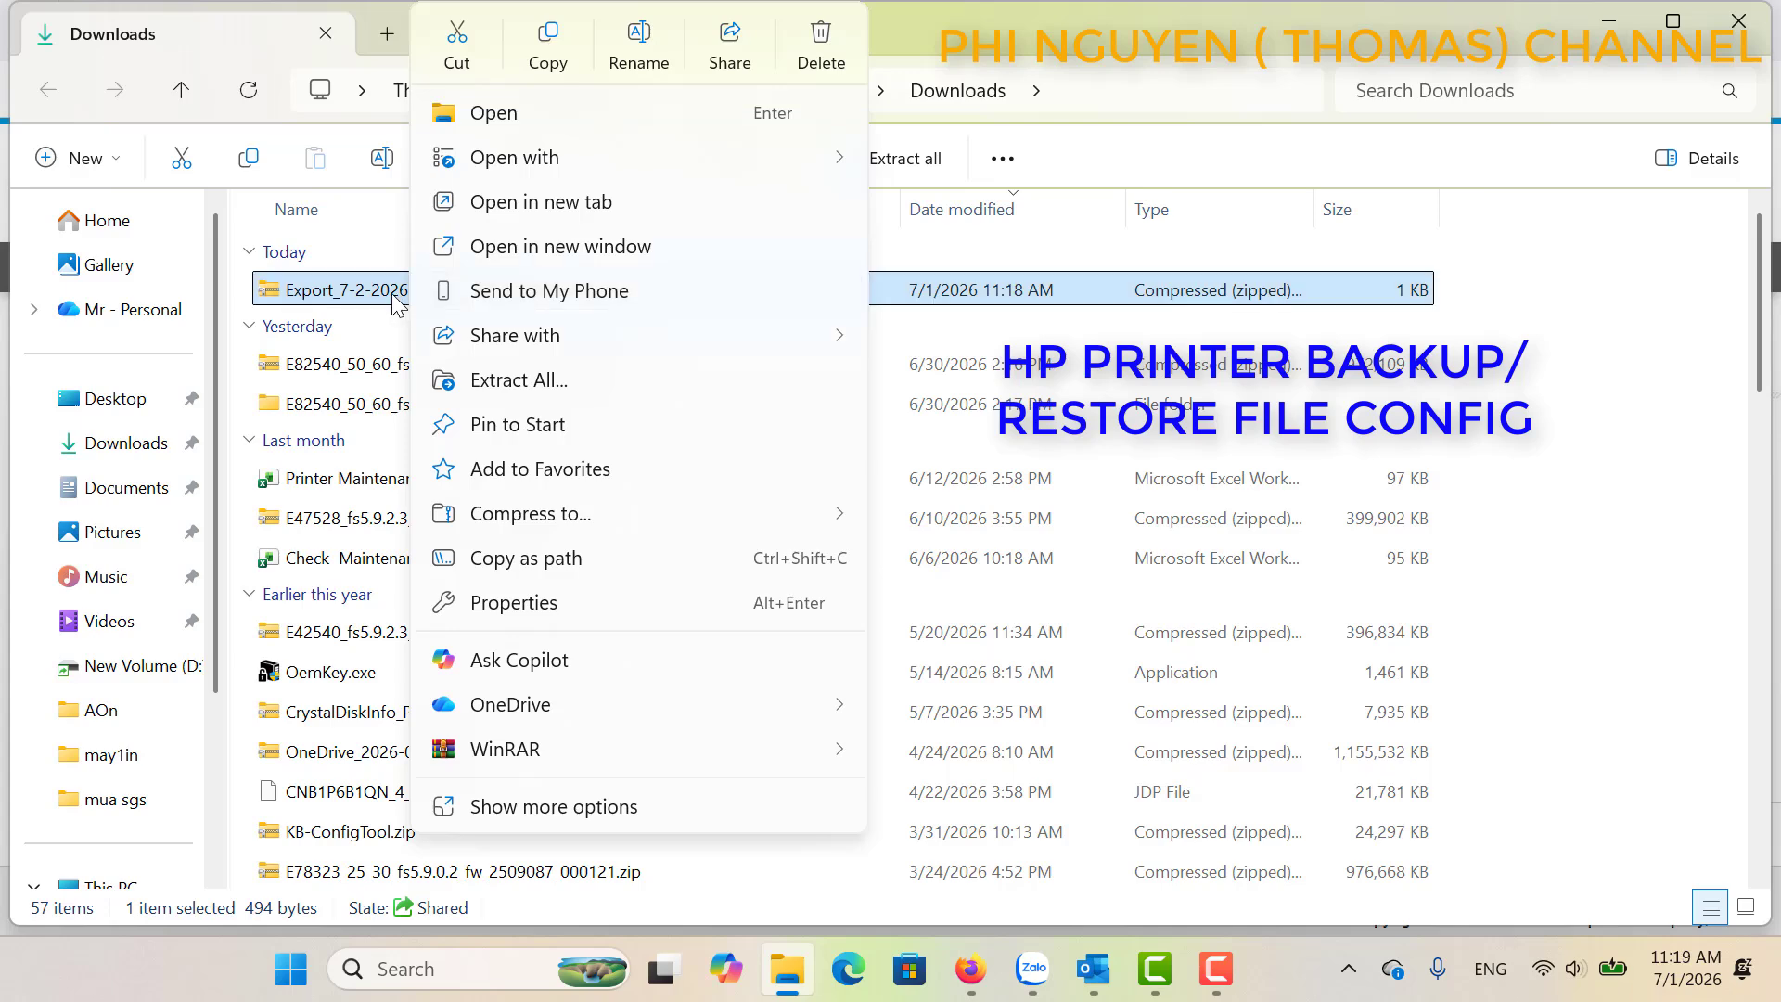
{"action": "left_click", "coordinate": [519, 379]}
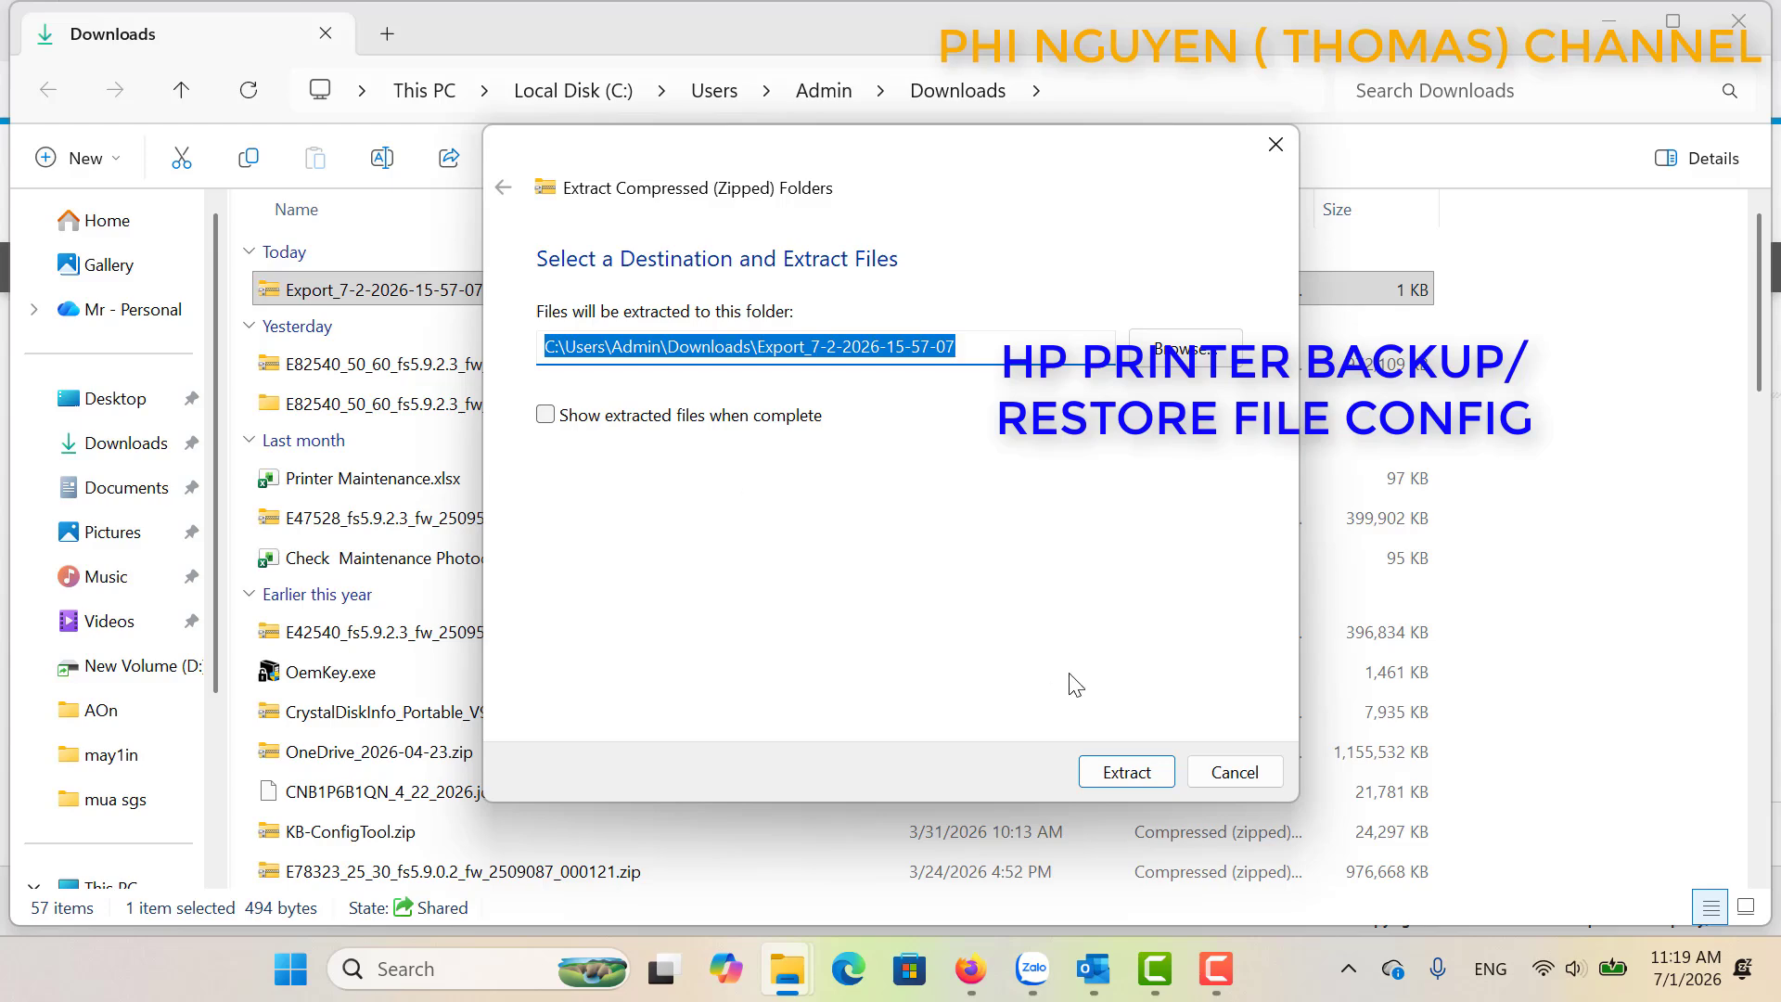
{"action": "left_click", "coordinate": [1125, 772]}
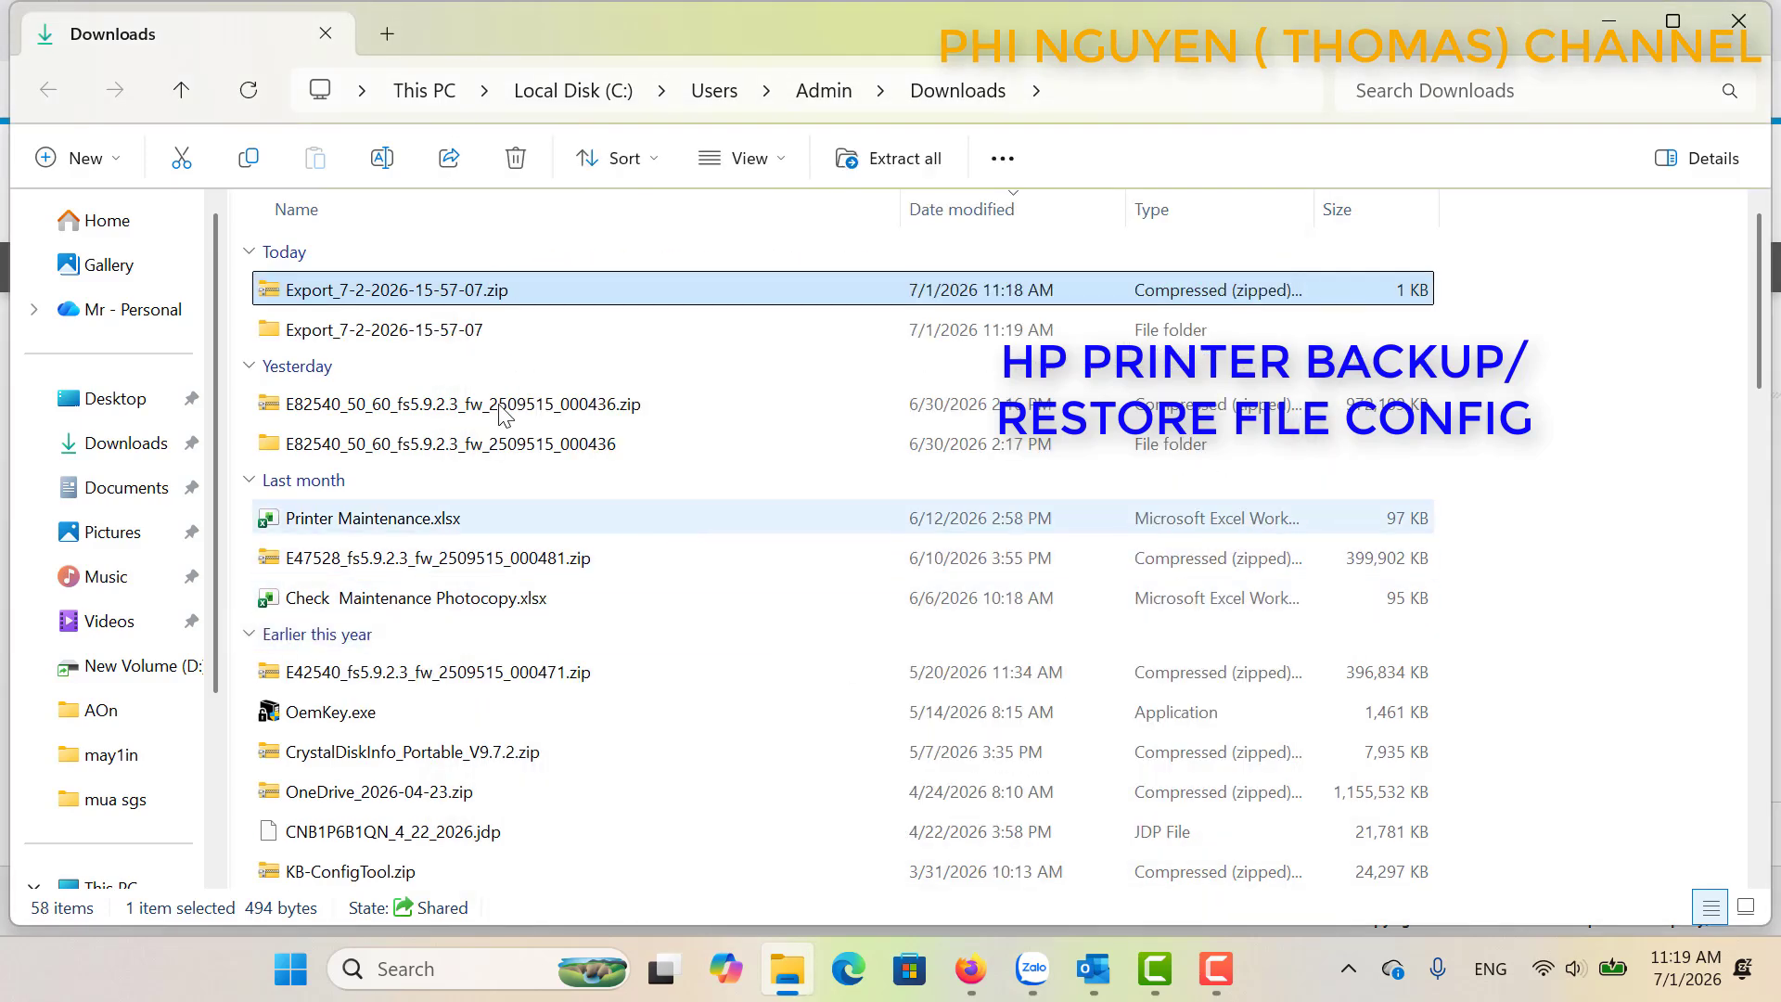
{"action": "double_click", "coordinate": [477, 334]}
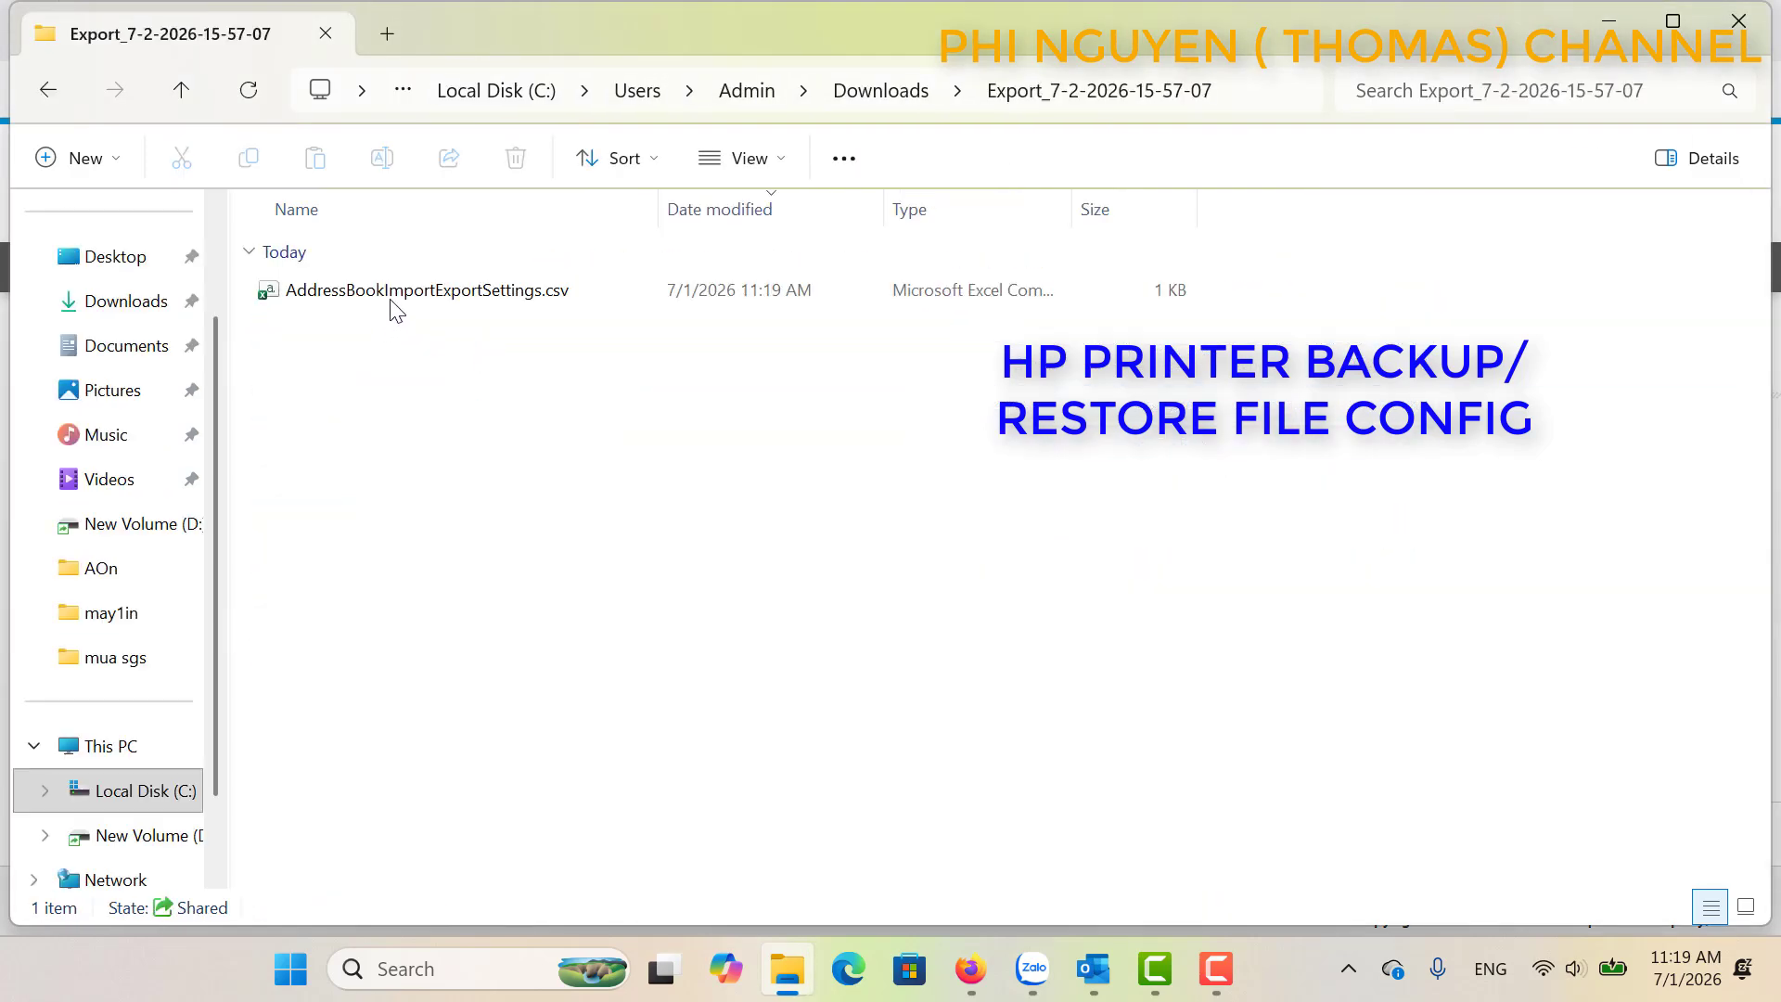
{"action": "left_click", "coordinate": [49, 90]}
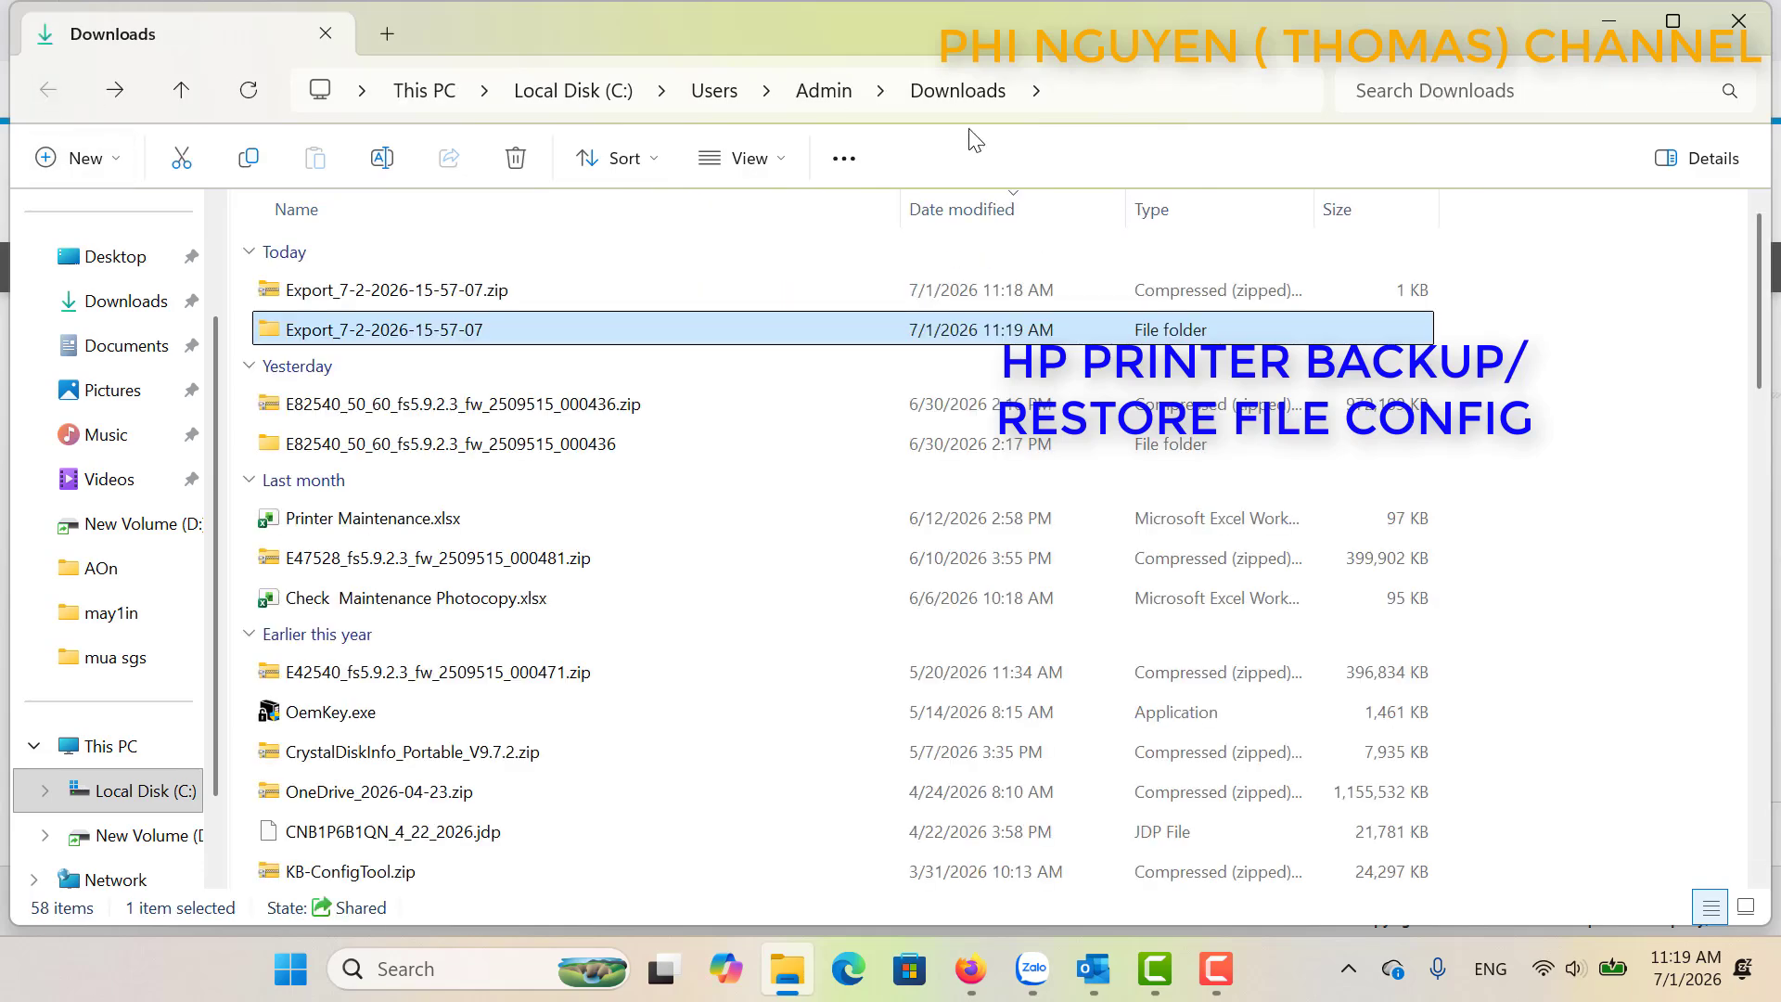
{"action": "left_click", "coordinate": [1762, 9]}
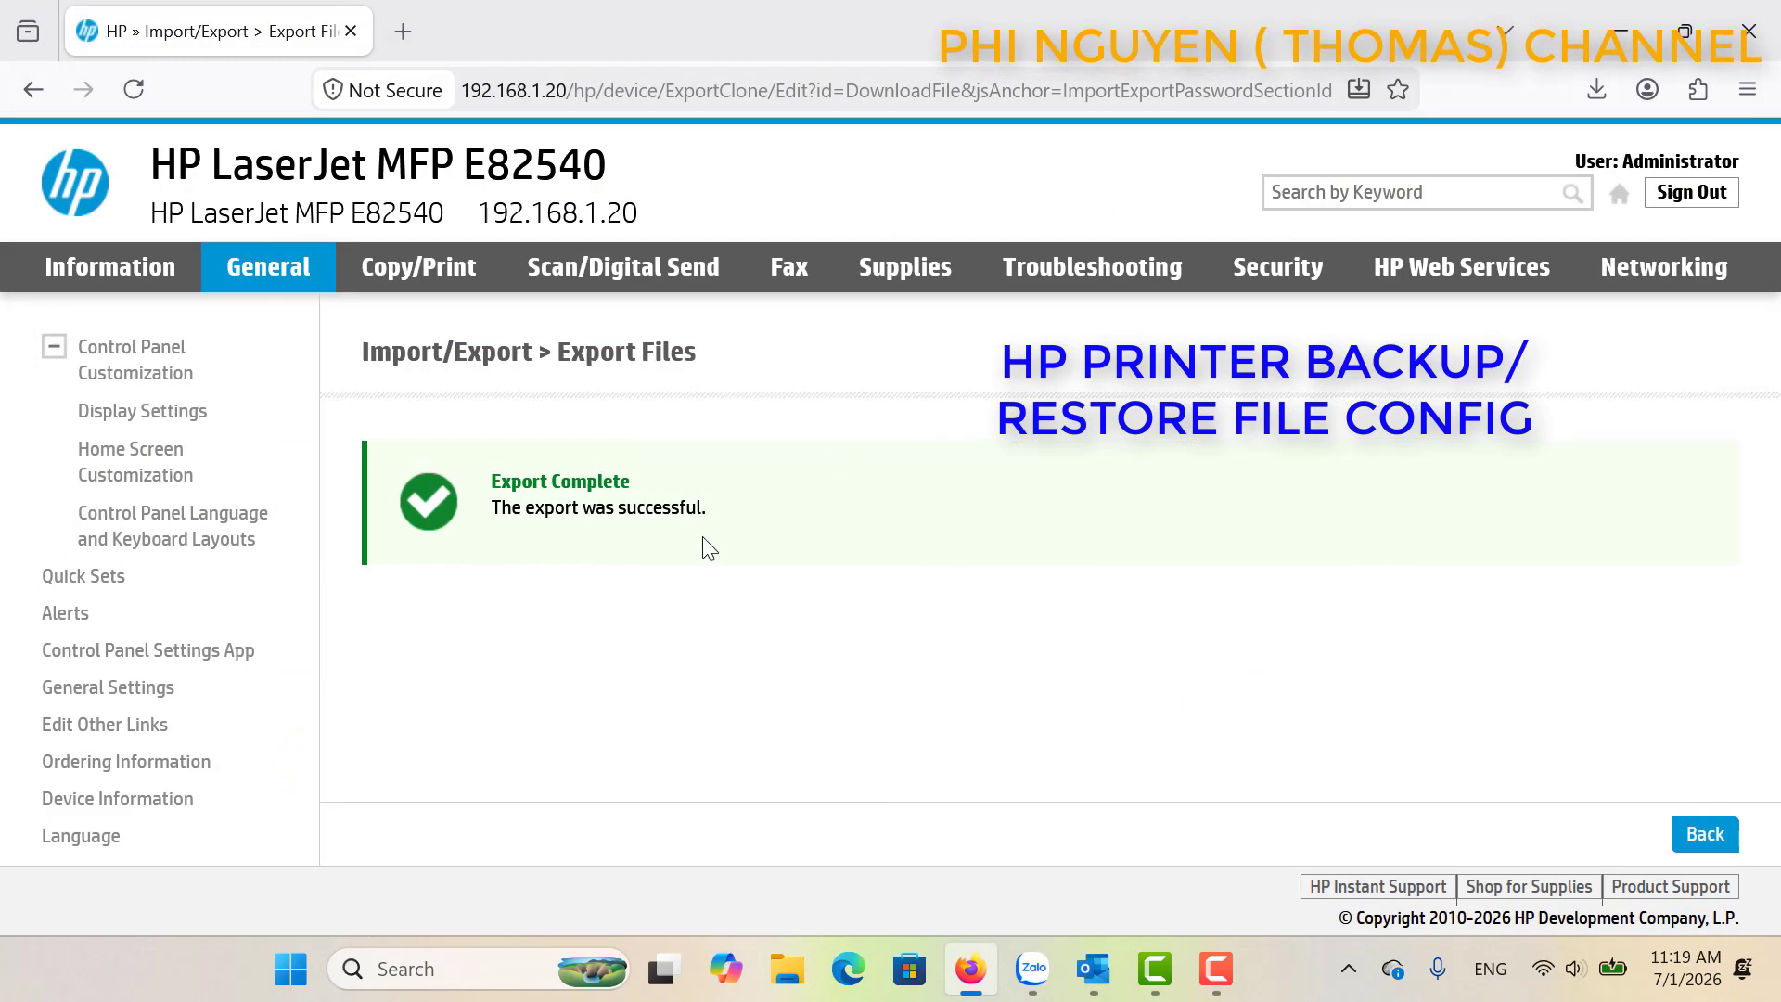
Select the single contact on the Scan/Digital Send Contacts page and delete it, confirming.
{"action": "left_click", "coordinate": [581, 266]}
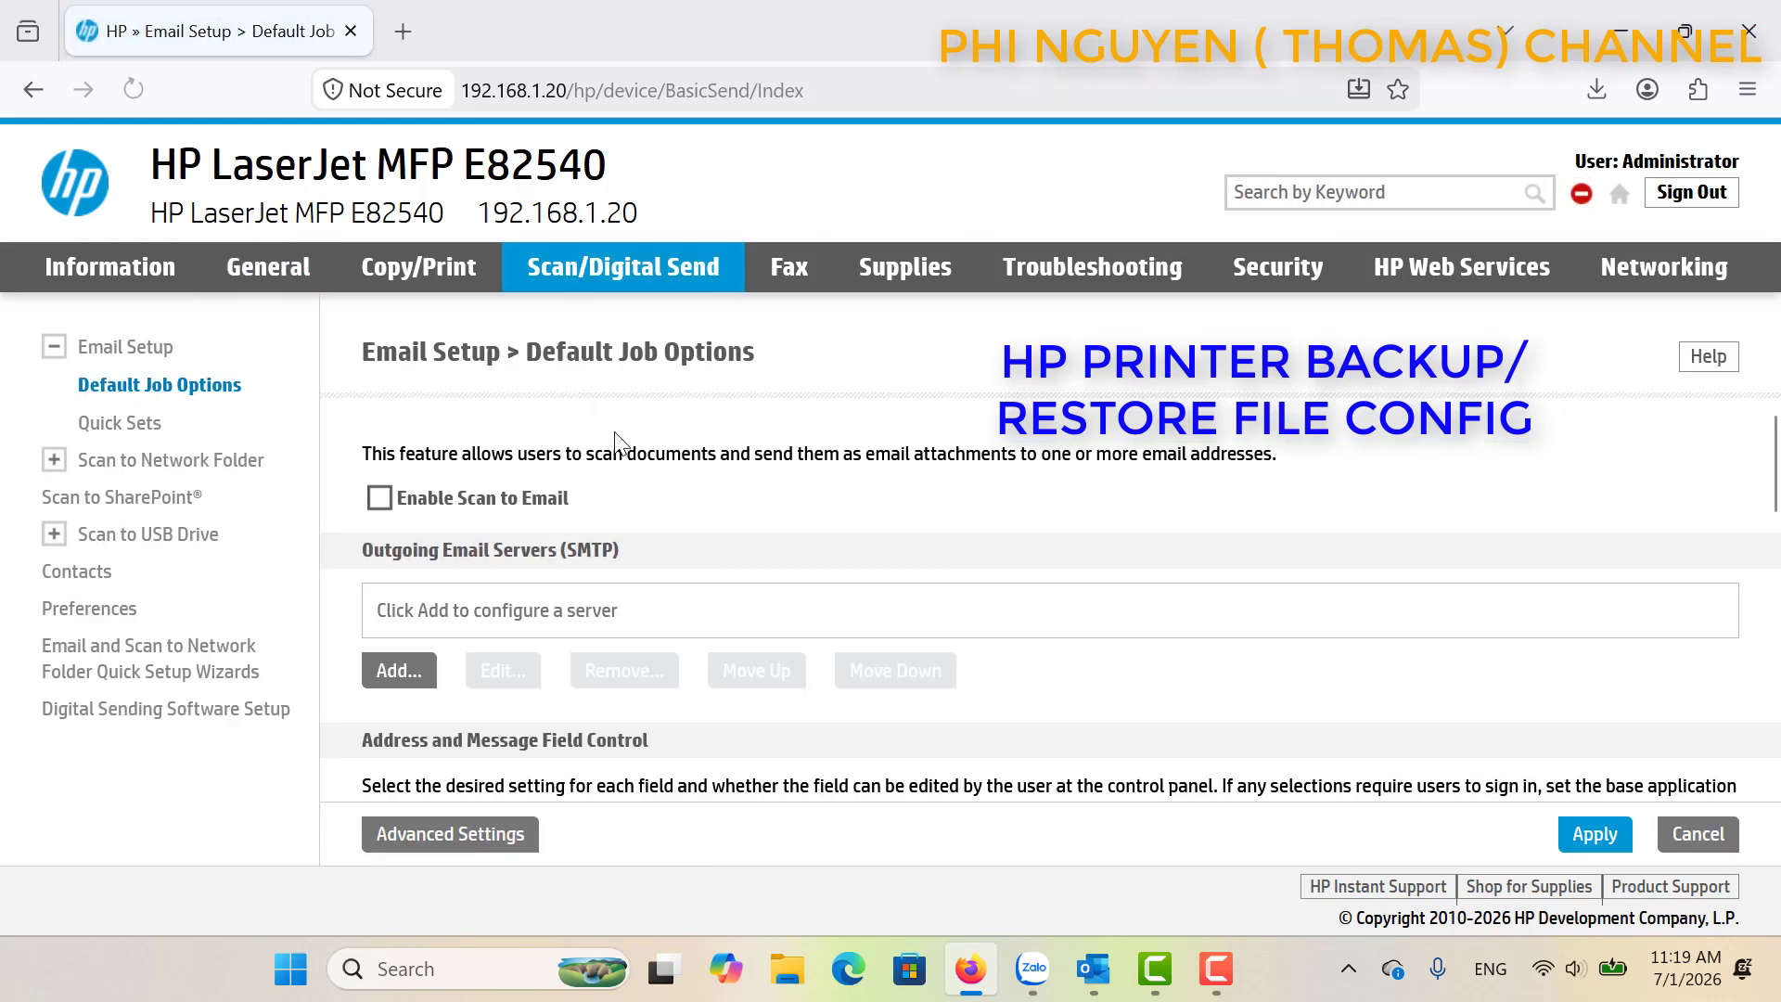
{"action": "left_click_drag", "start_coordinate": [1772, 457], "coordinate": [1774, 733]}
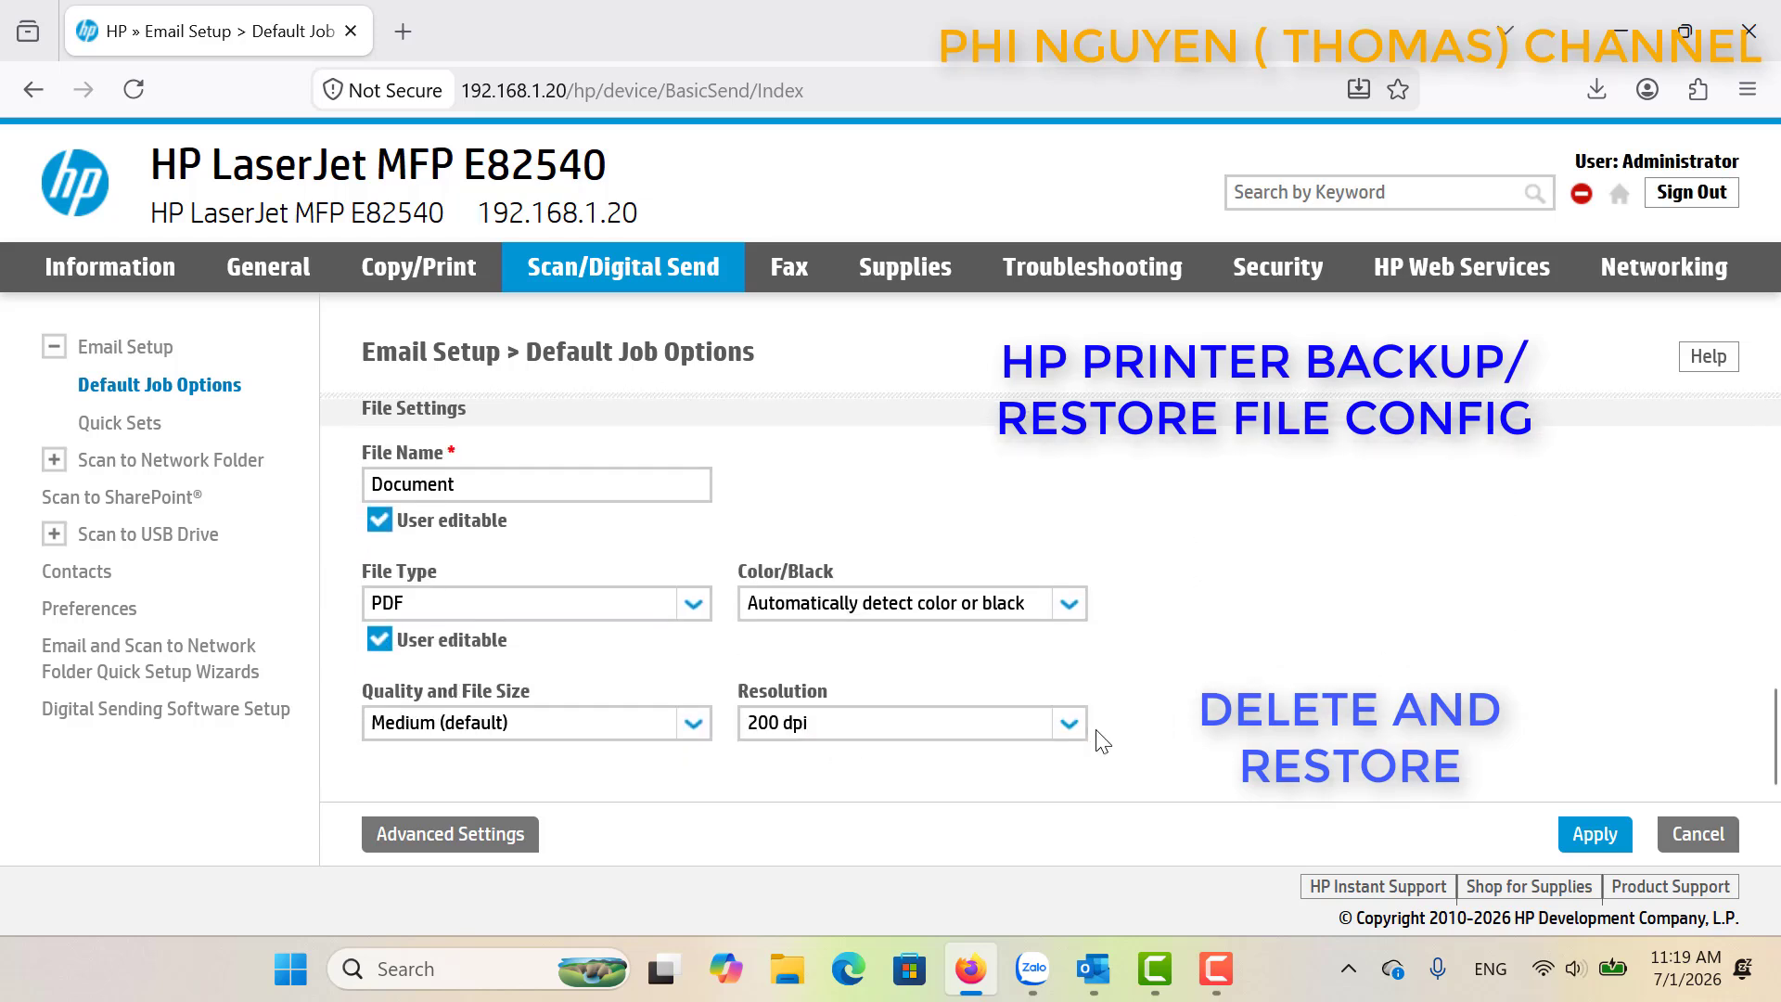
{"action": "left_click", "coordinate": [102, 573]}
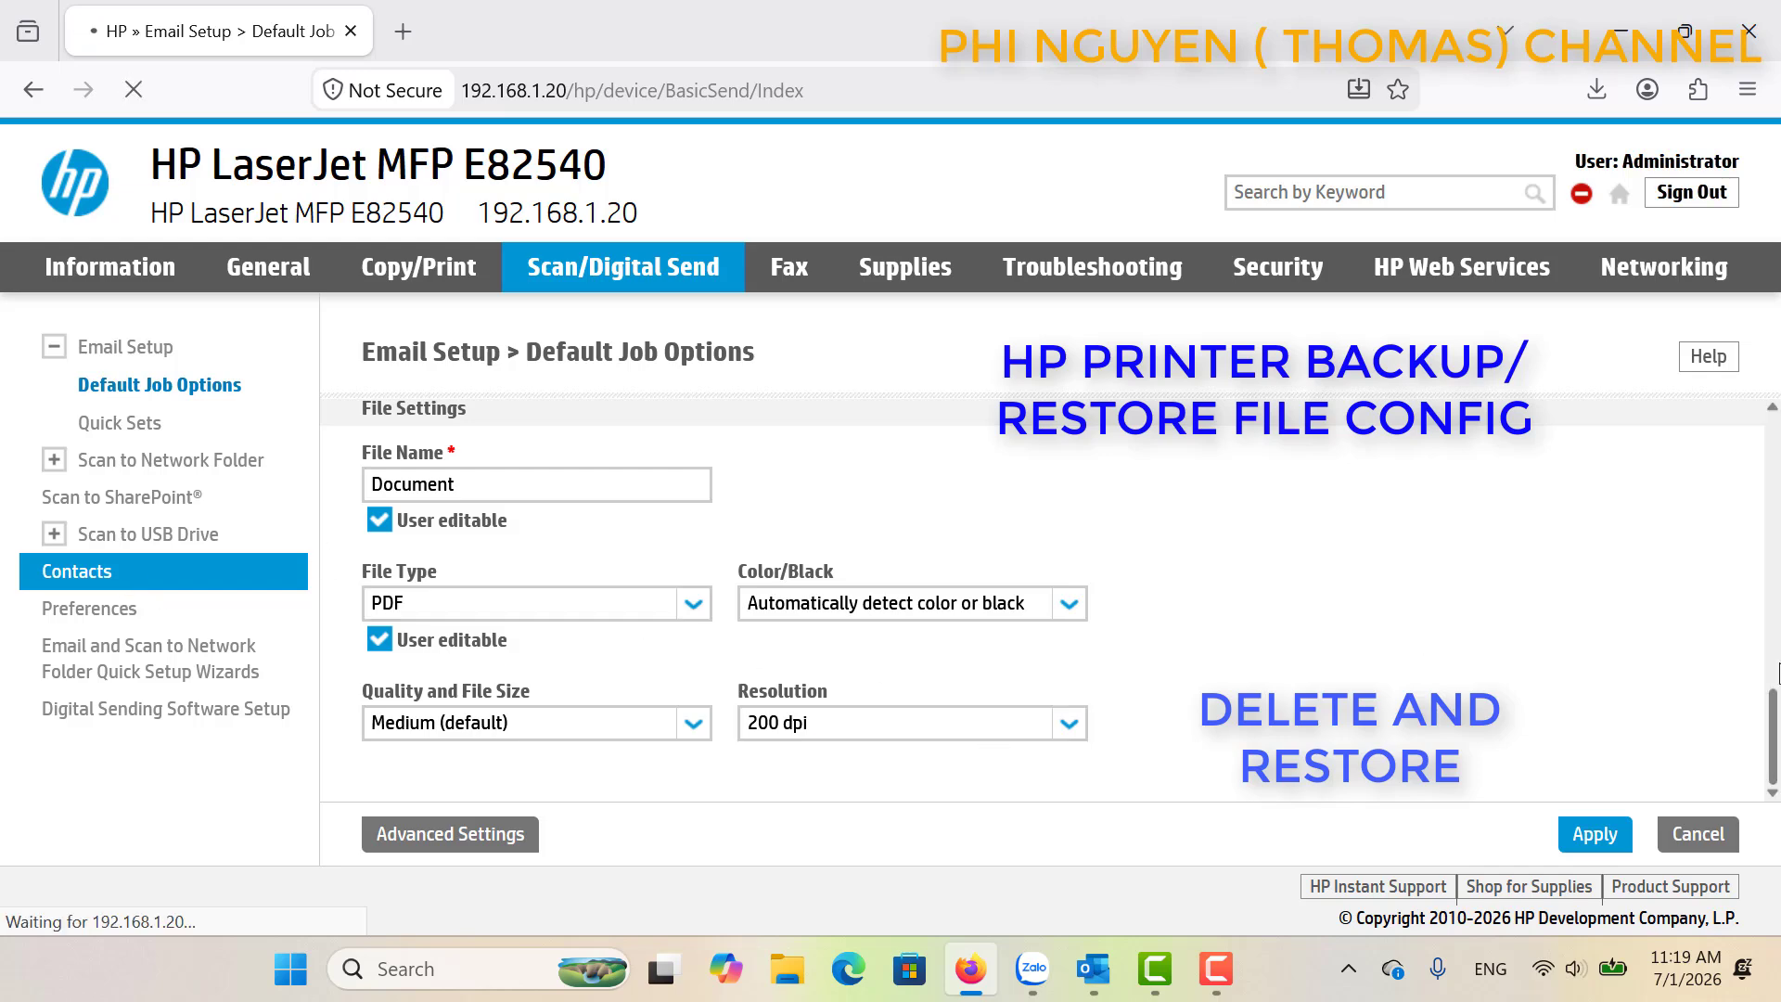
{"action": "left_click_drag", "start_coordinate": [1774, 445], "coordinate": [1774, 733]}
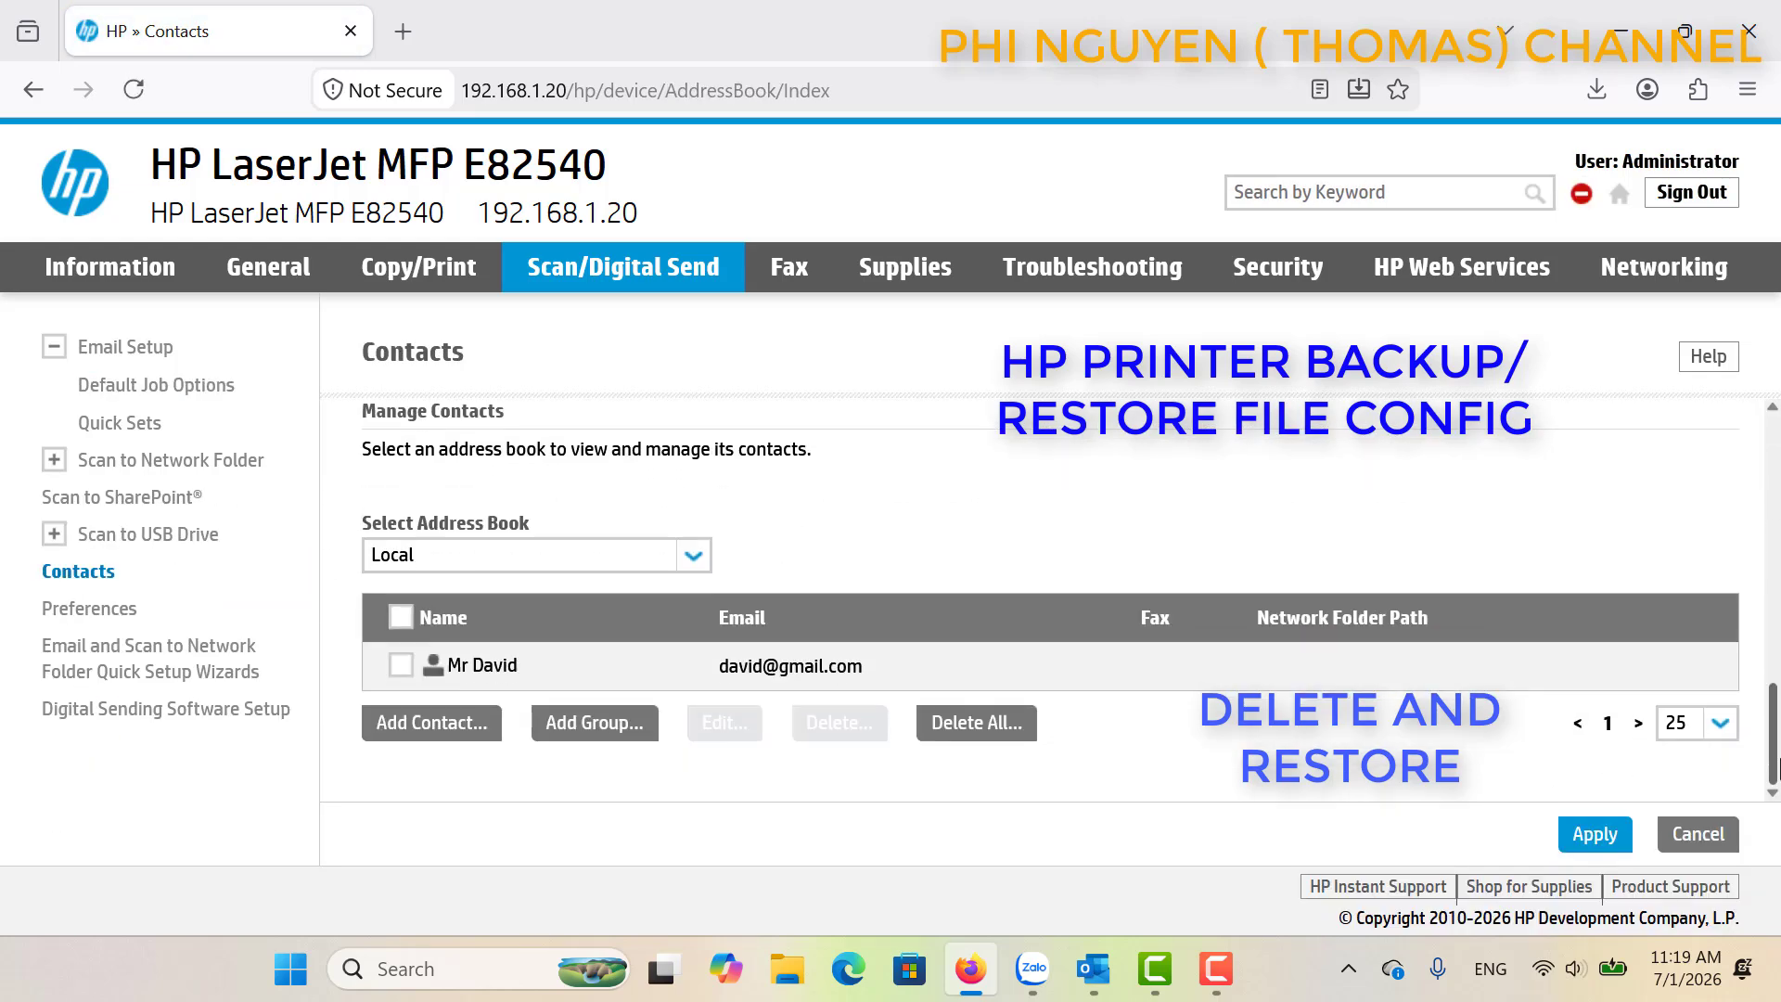
{"action": "left_click", "coordinate": [402, 665]}
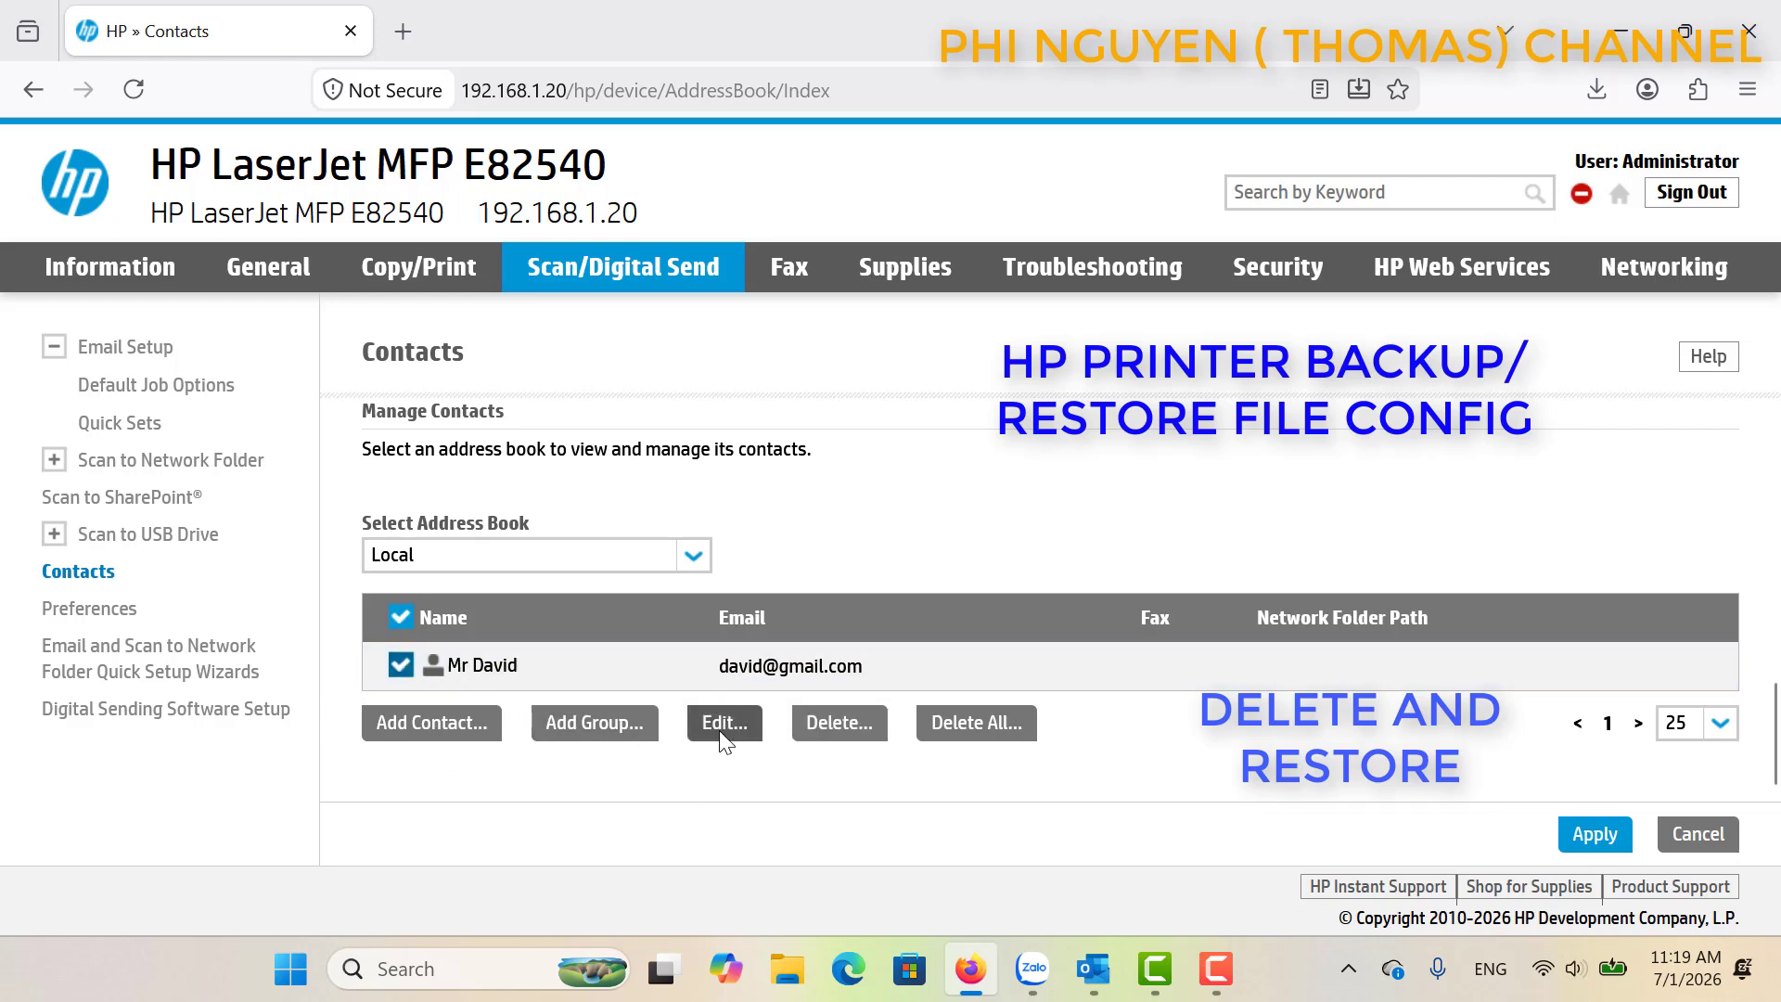
{"action": "left_click", "coordinate": [841, 723]}
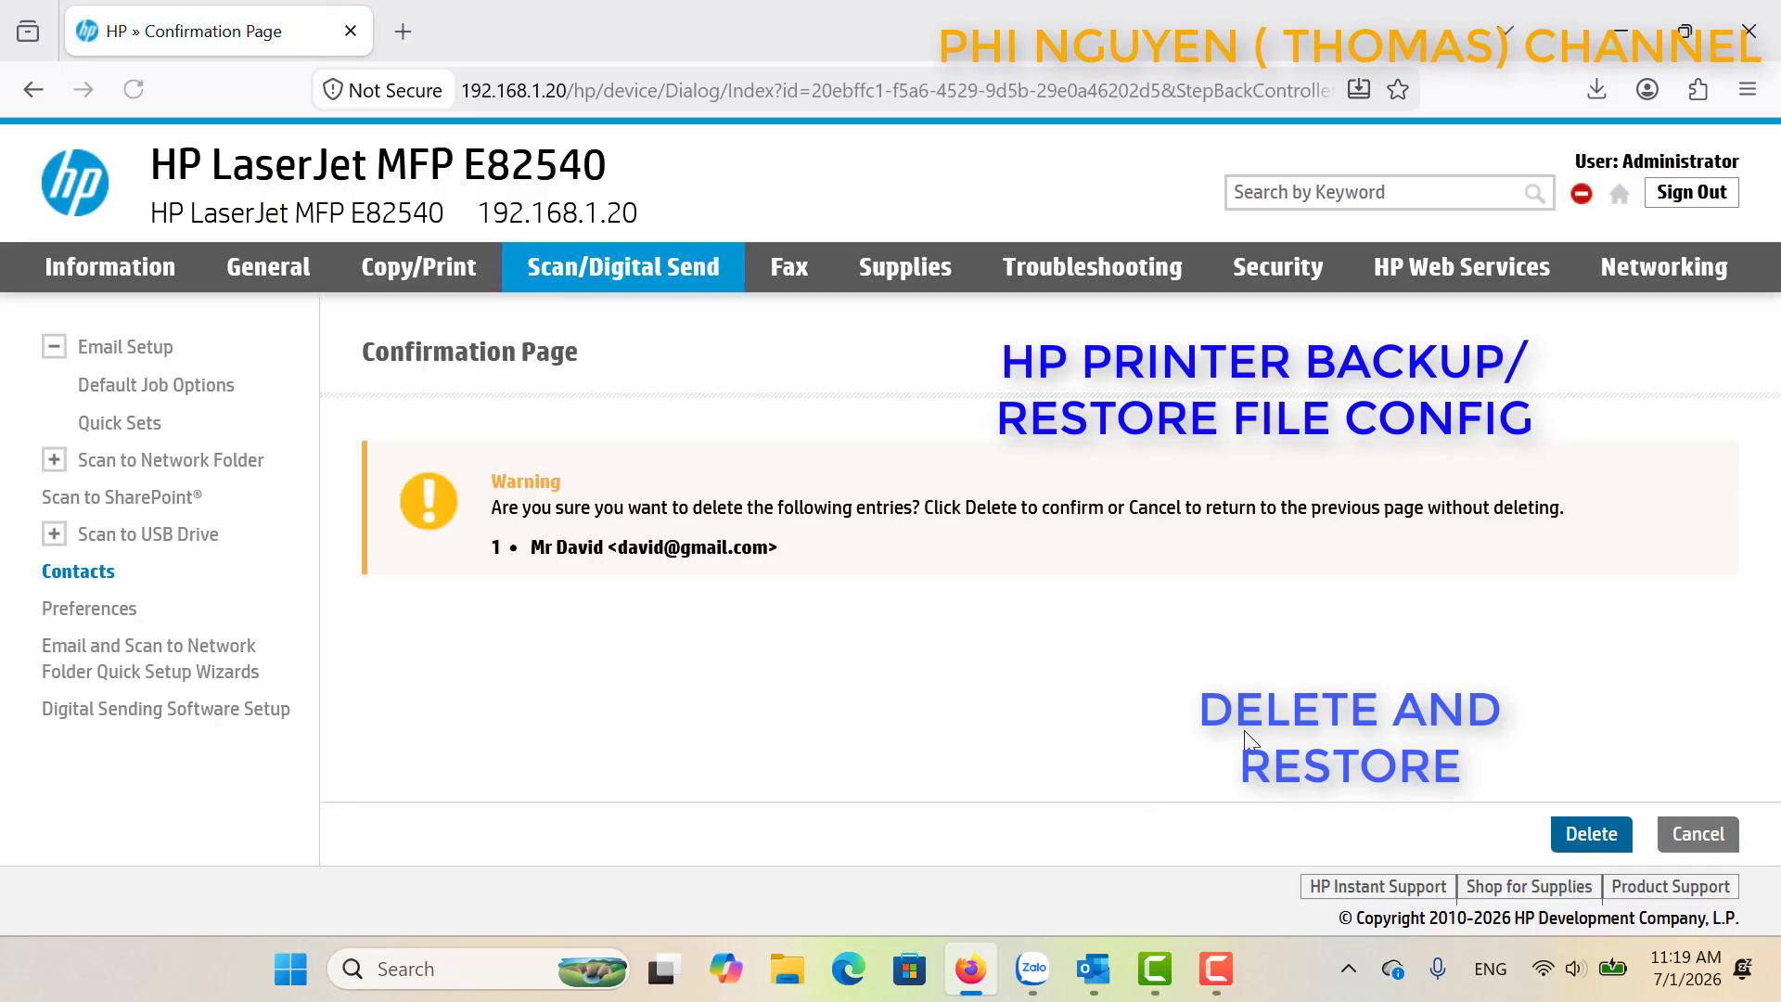
{"action": "left_click", "coordinate": [1591, 835]}
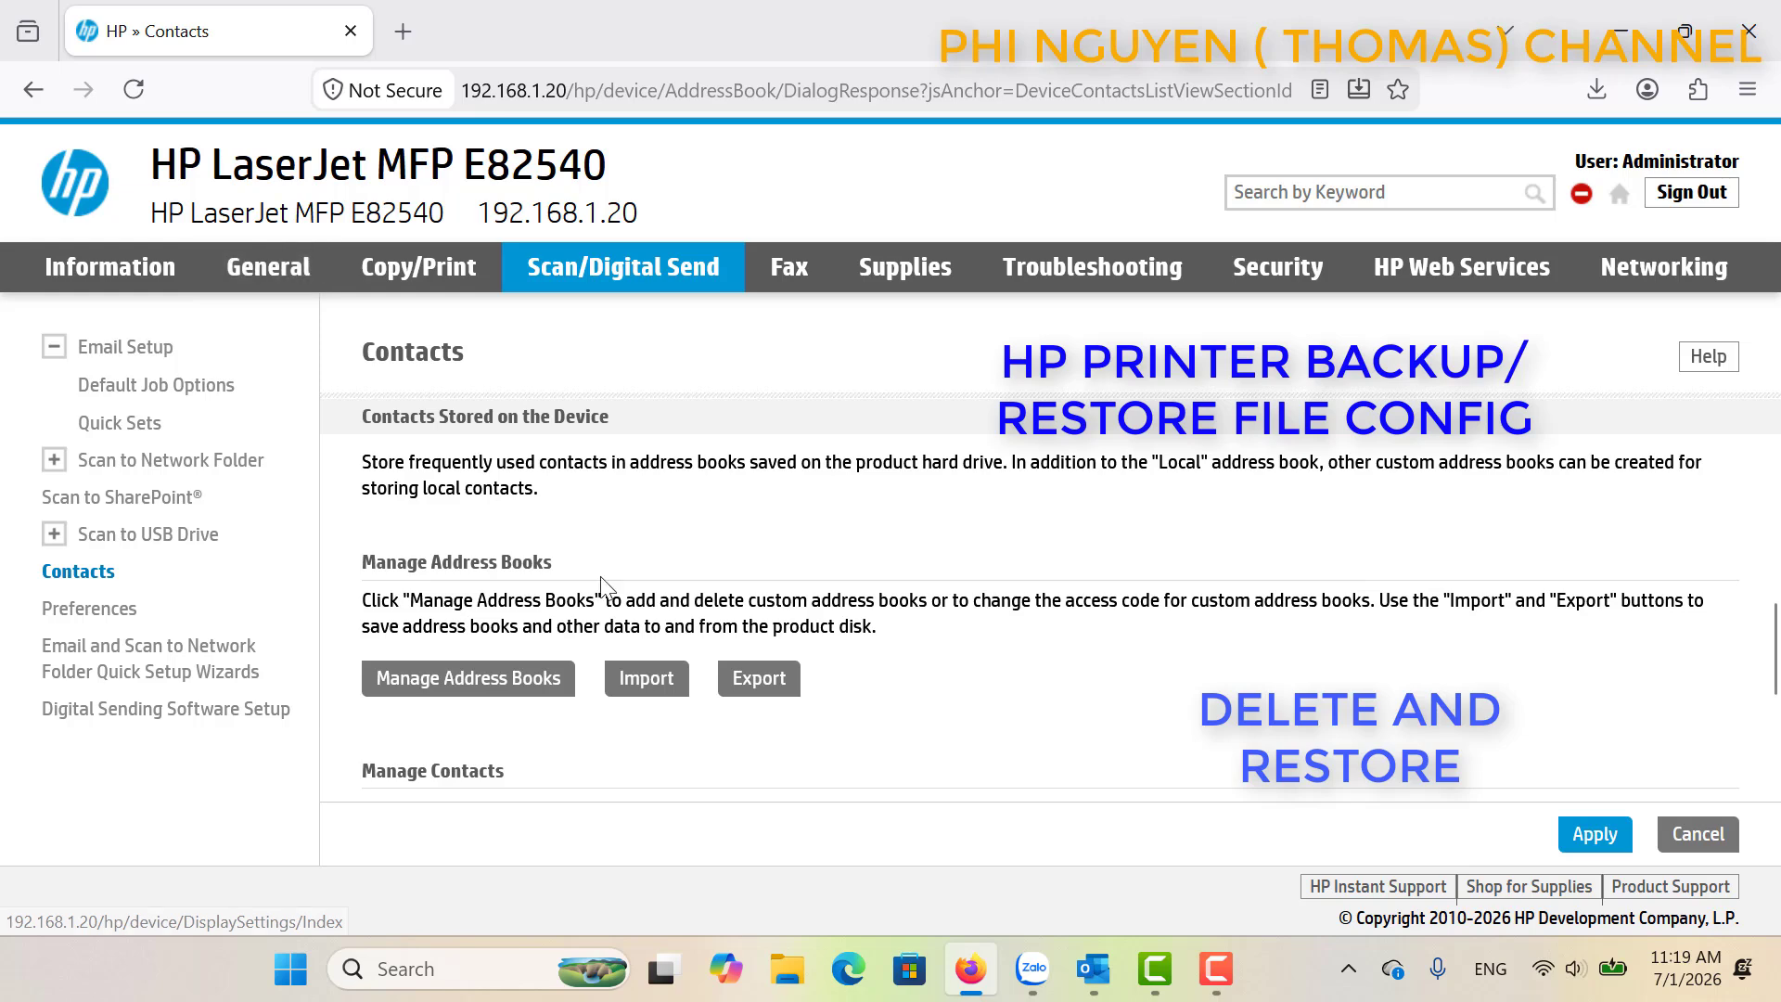
{"action": "left_click", "coordinate": [656, 678]}
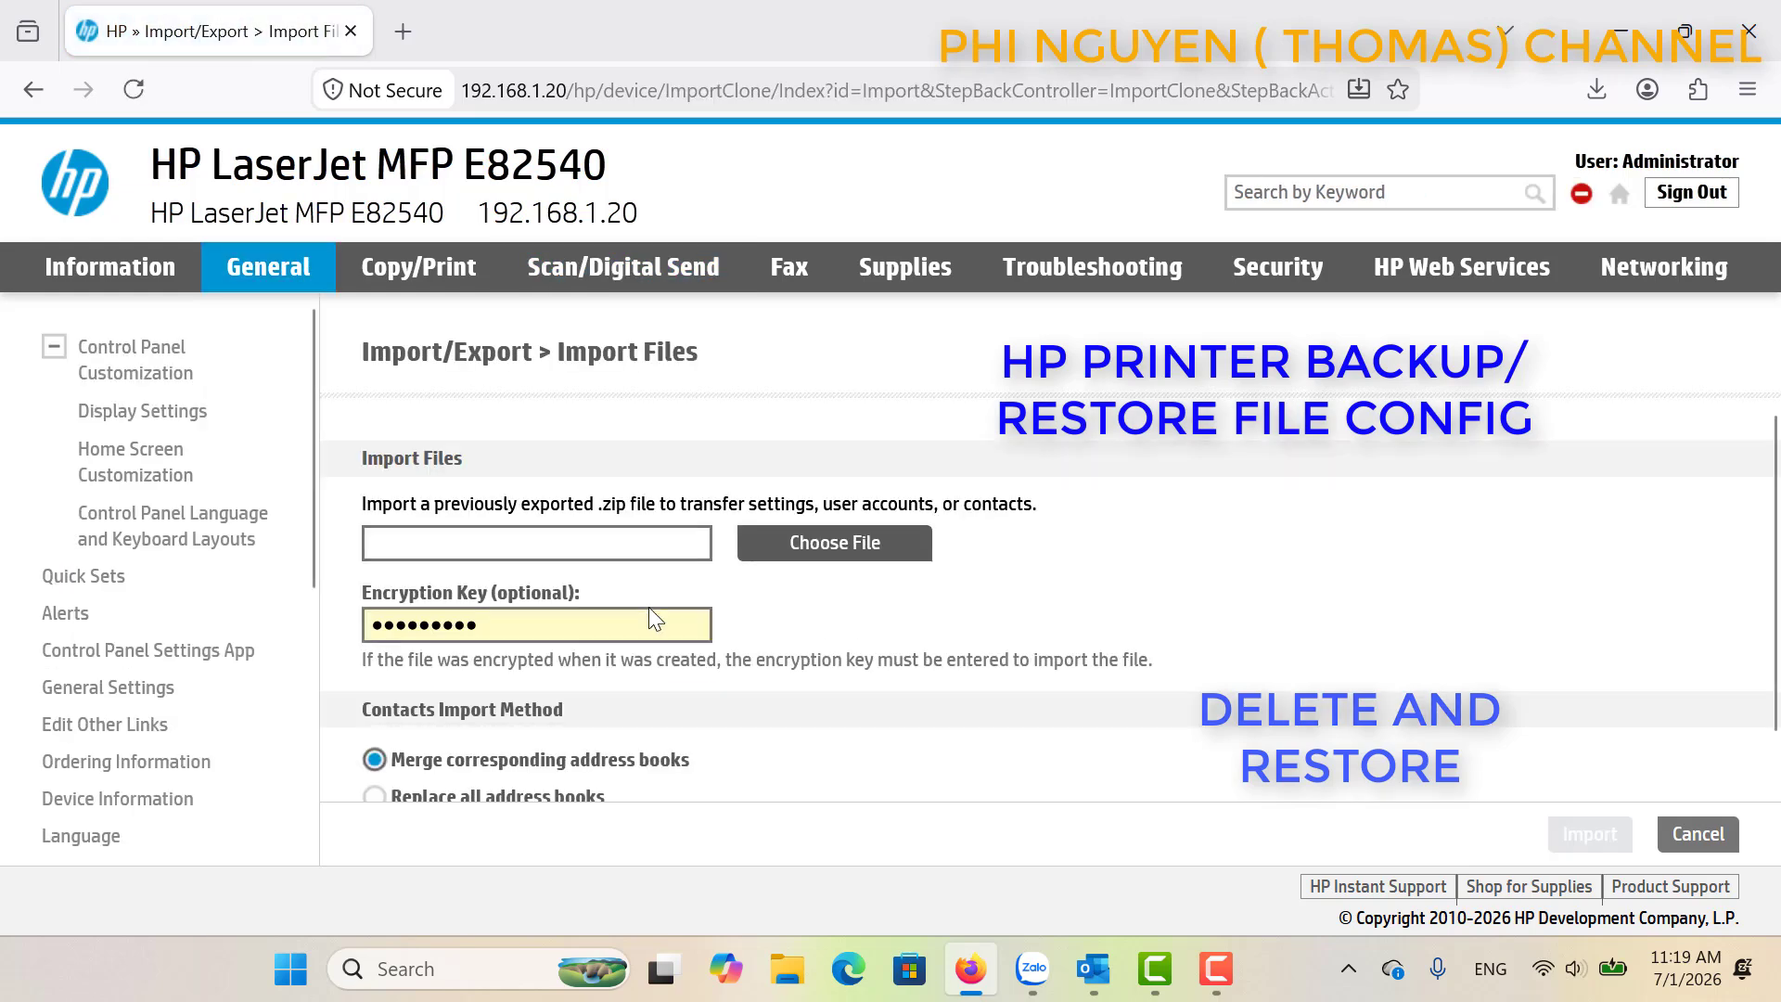
{"action": "left_click", "coordinate": [849, 542]}
{"action": "left_click", "coordinate": [399, 257]}
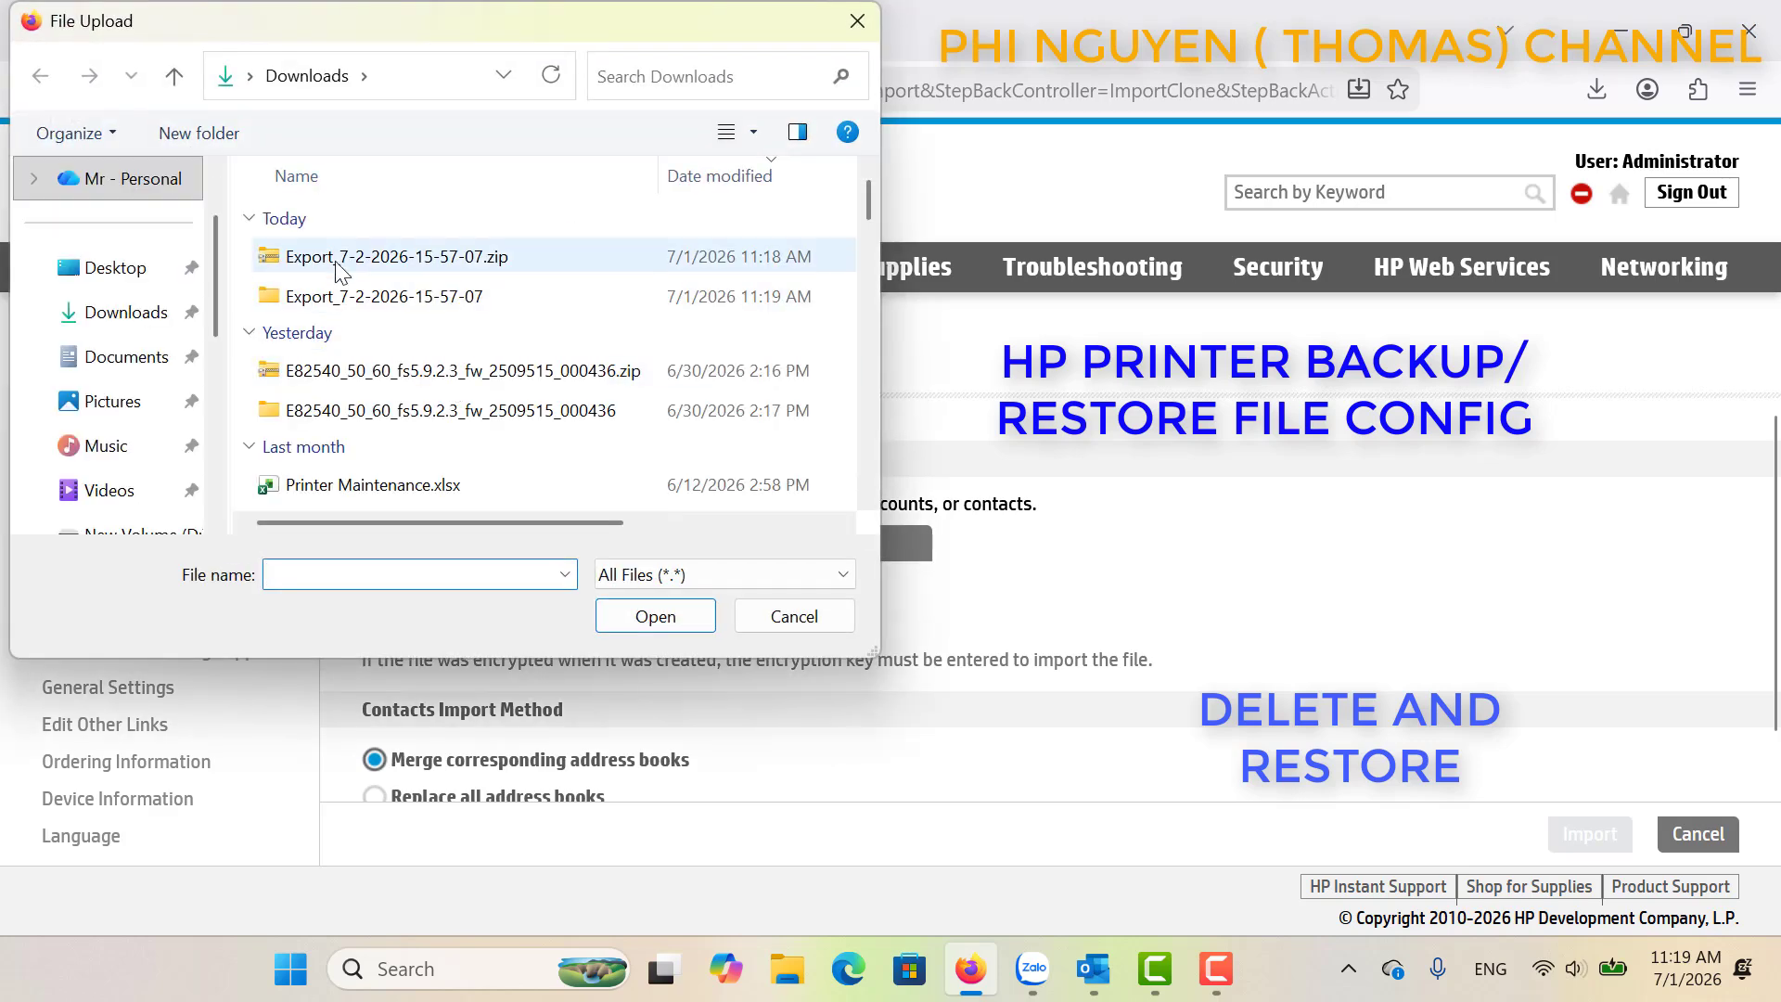
{"action": "left_click", "coordinate": [698, 617]}
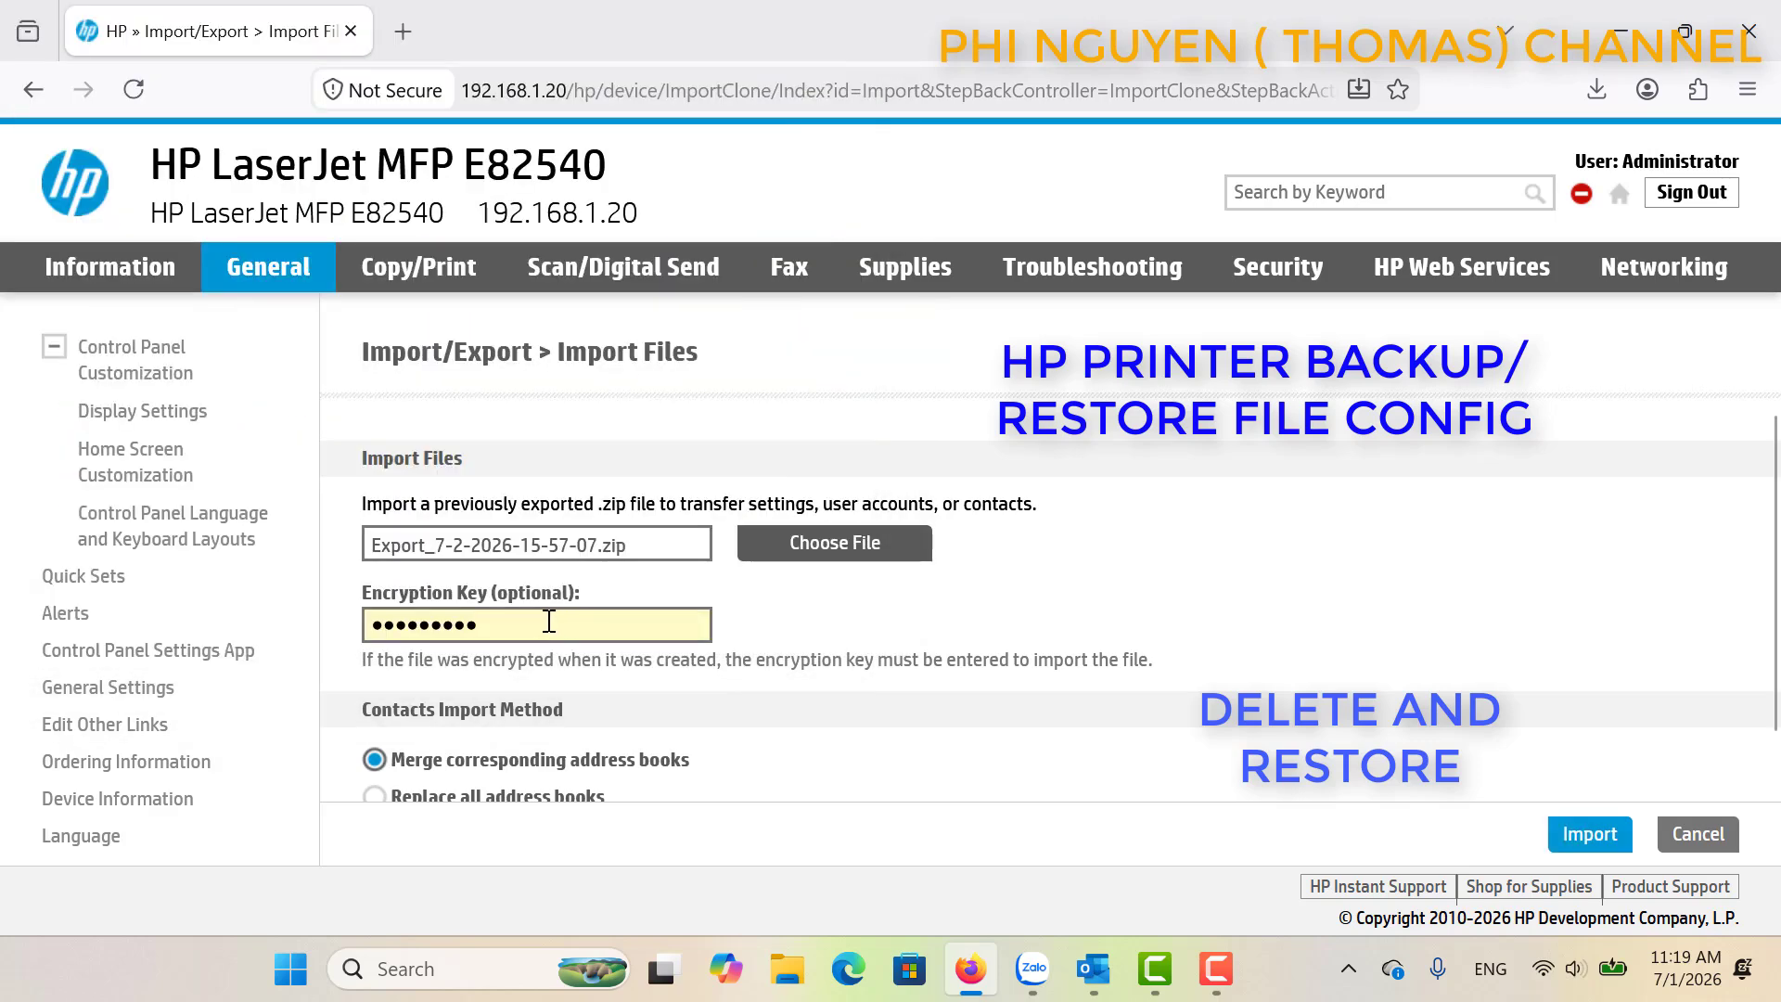
Replace the autofilled encryption key and run the import with Merge kept.
{"action": "left_click", "coordinate": [542, 621]}
{"action": "key", "text": "BackSpace"}
{"action": "key", "text": "BackSpace"}
{"action": "key", "text": "BackSpace"}
{"action": "key", "text": "BackSpace"}
{"action": "key", "text": "BackSpace"}
{"action": "key", "text": "BackSpace"}
{"action": "key", "text": "BackSpace"}
{"action": "key", "text": "BackSpace"}
{"action": "key", "text": "BackSpace"}
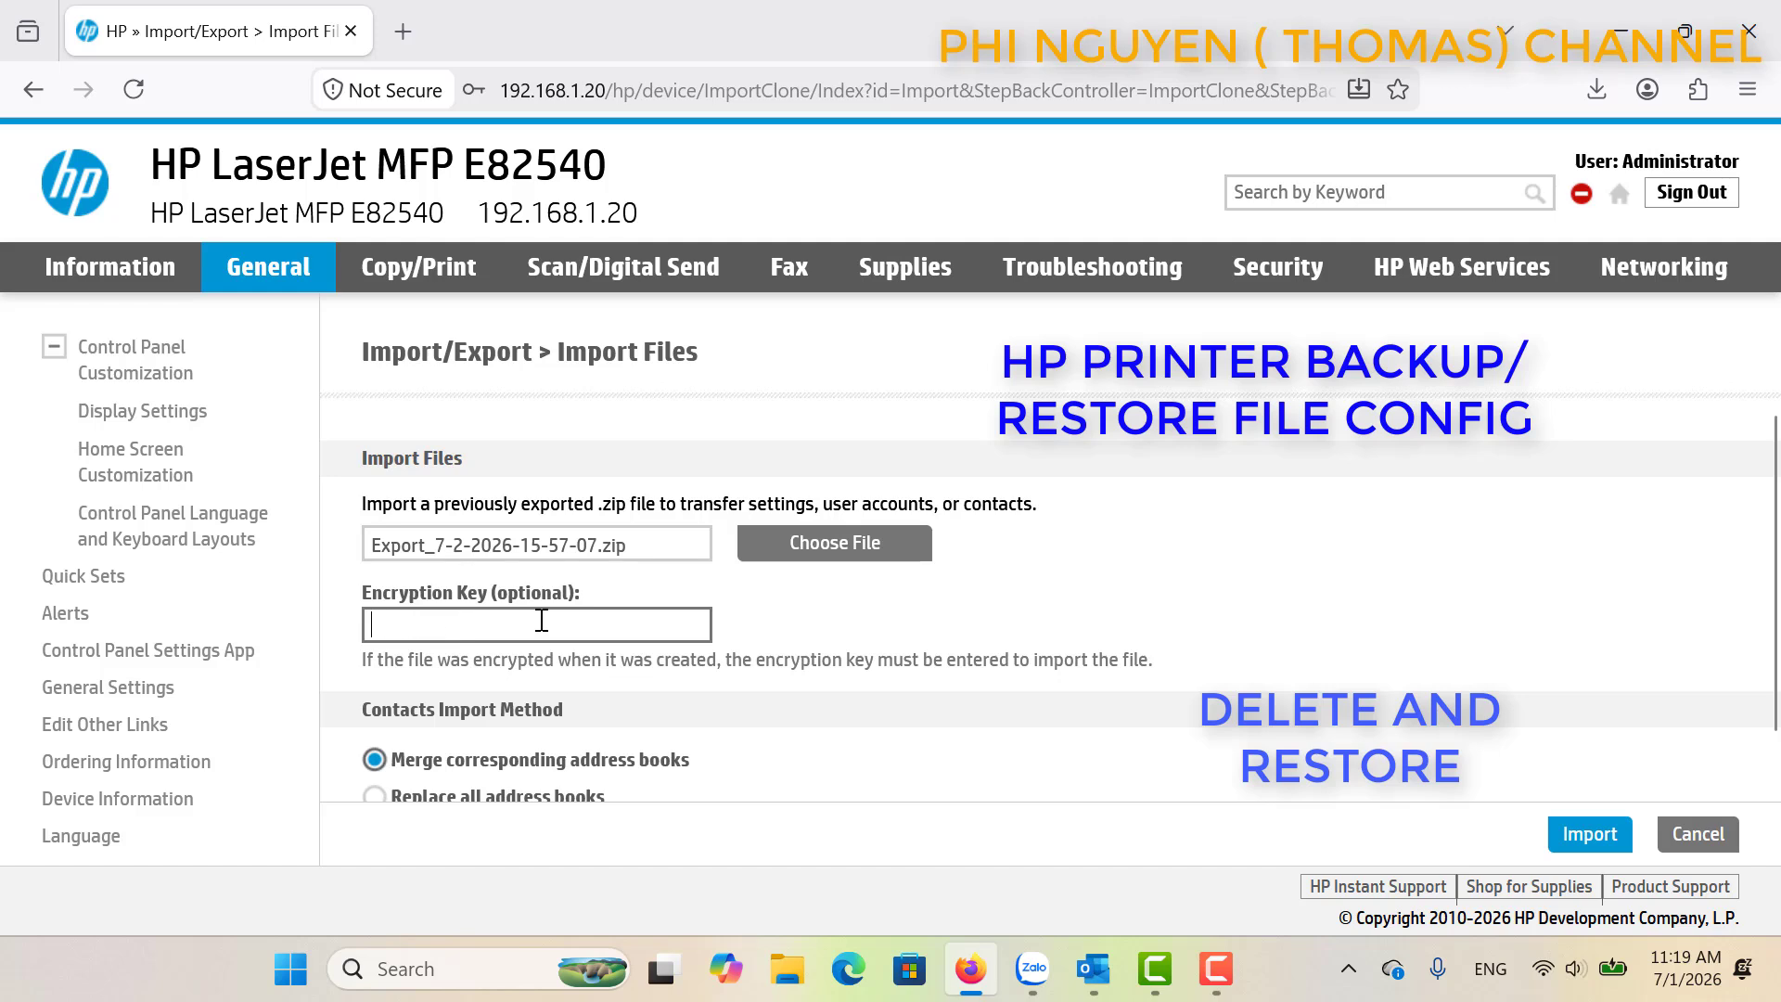
{"action": "type", "text": "123"}
{"action": "scroll", "coordinate": [1549, 750], "scroll_direction": "up", "scroll_amount": 3}
{"action": "scroll", "coordinate": [1549, 751], "scroll_direction": "down", "scroll_amount": 1}
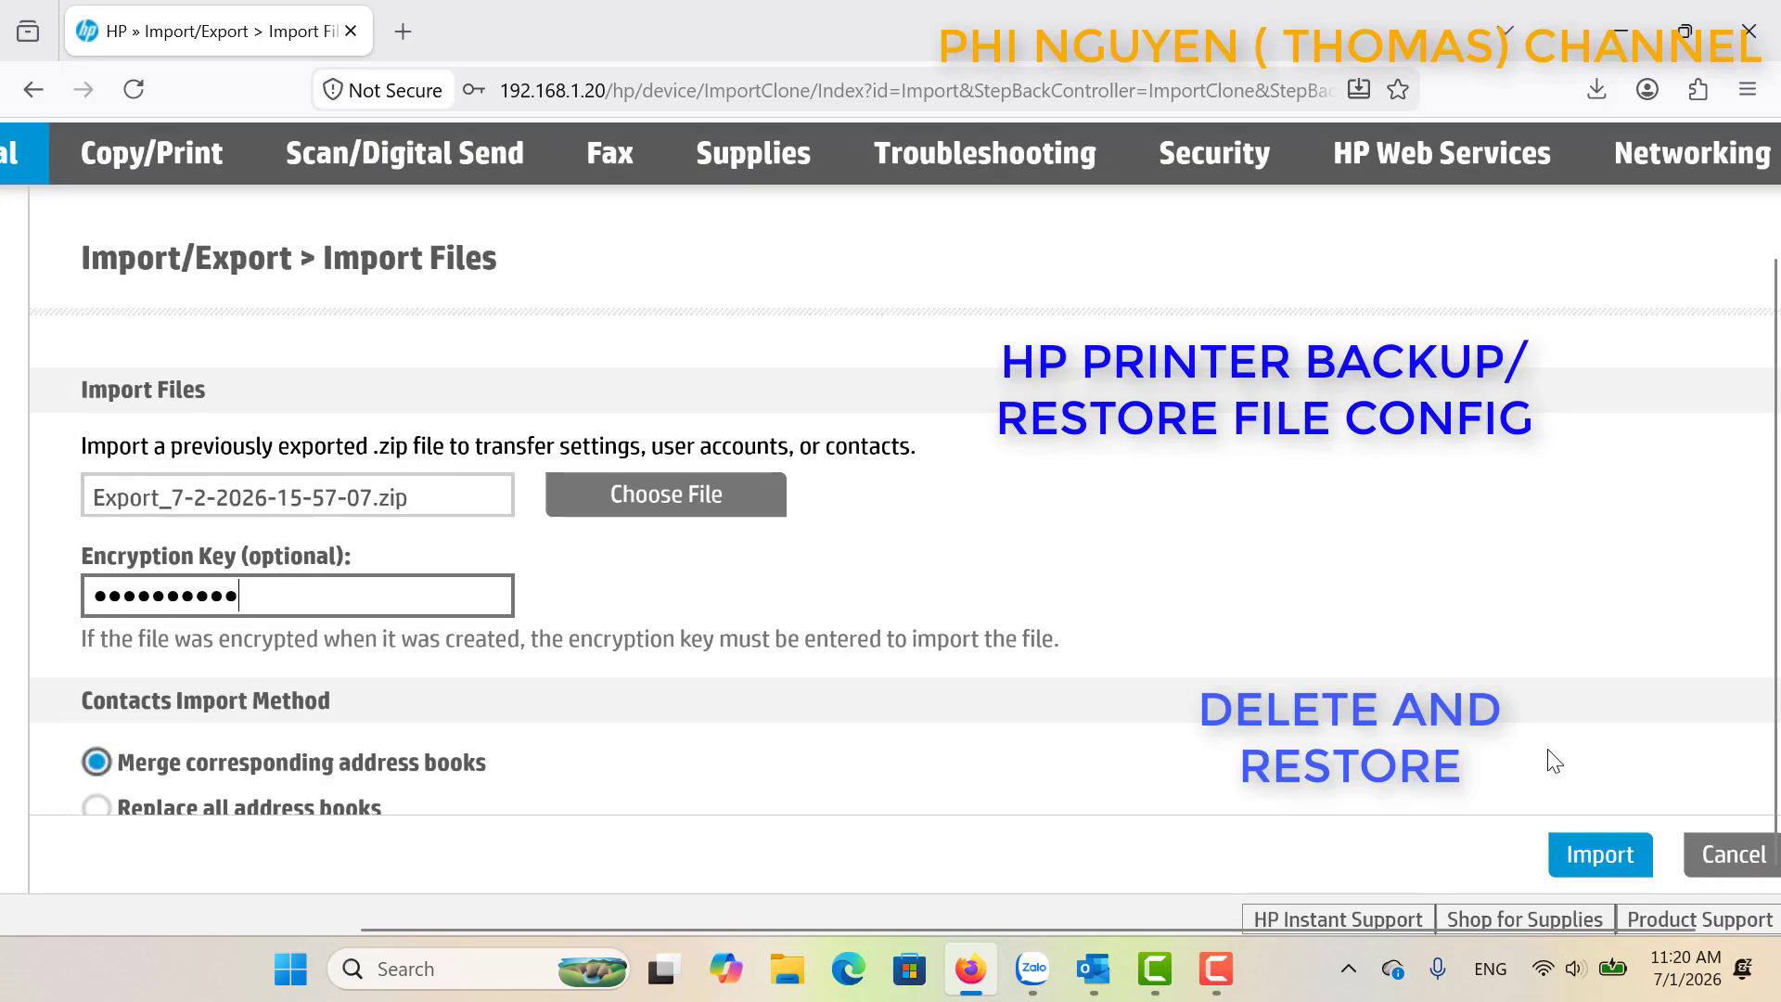
{"action": "scroll", "coordinate": [1555, 761], "scroll_direction": "down", "scroll_amount": 2}
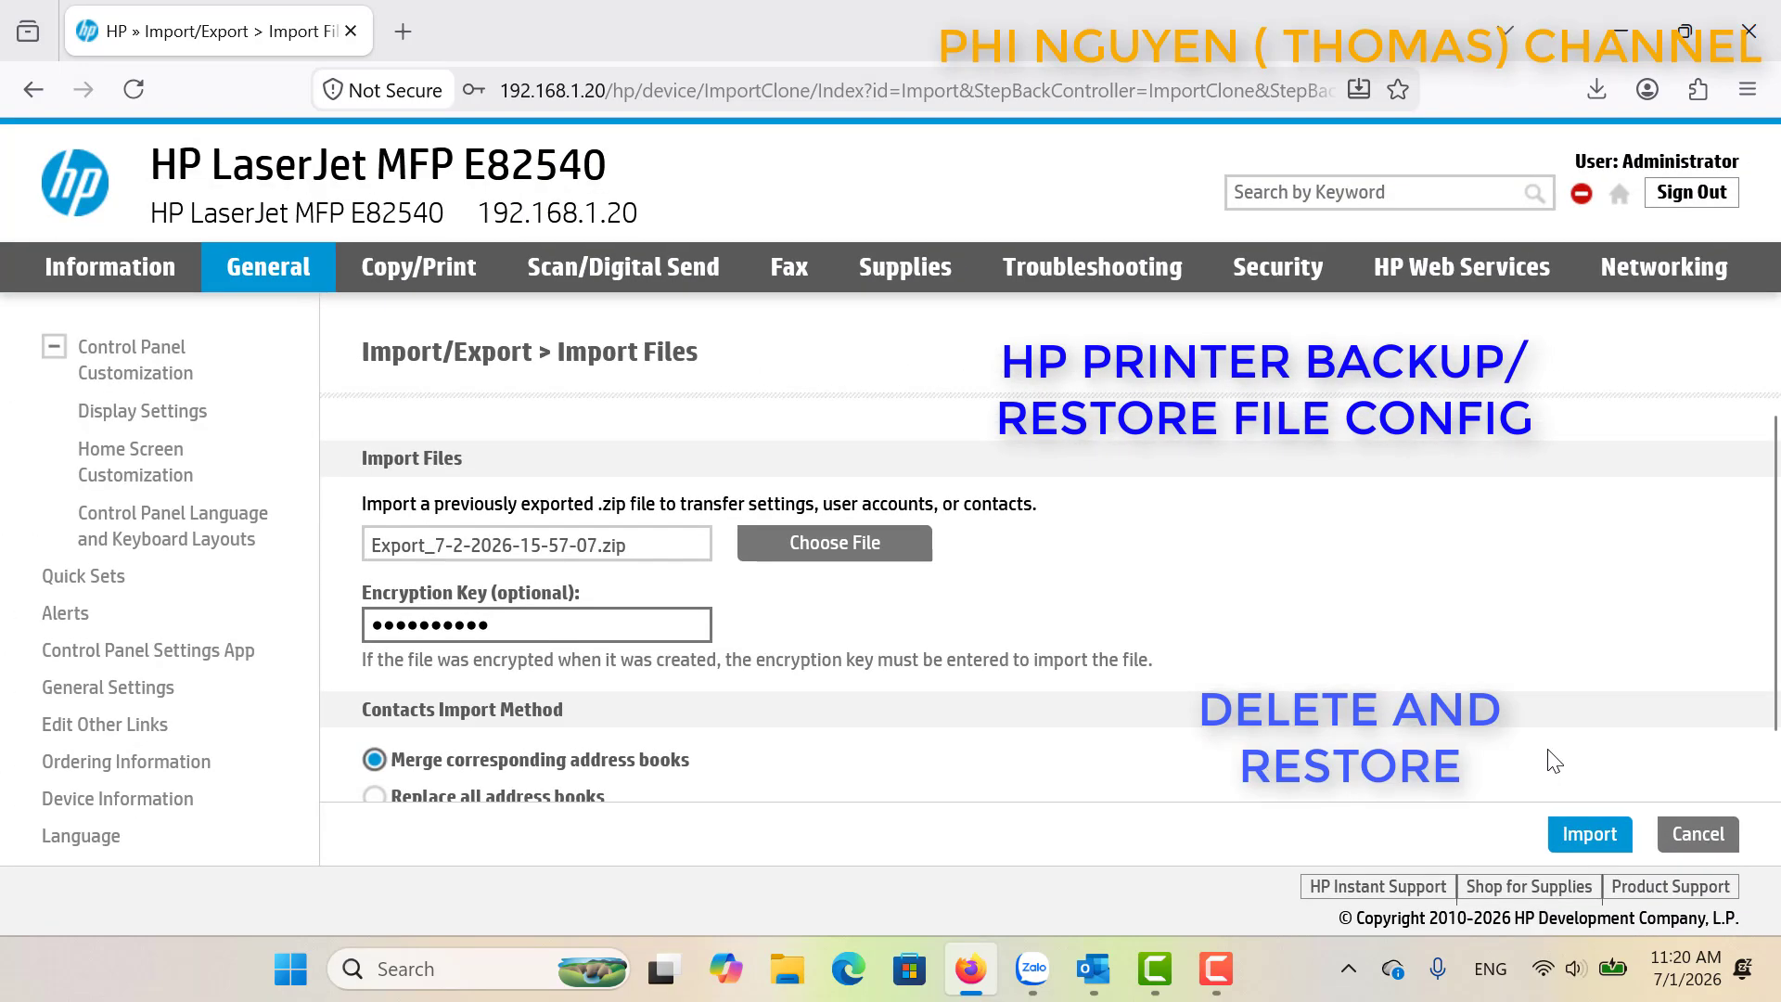
{"action": "left_click", "coordinate": [1589, 835]}
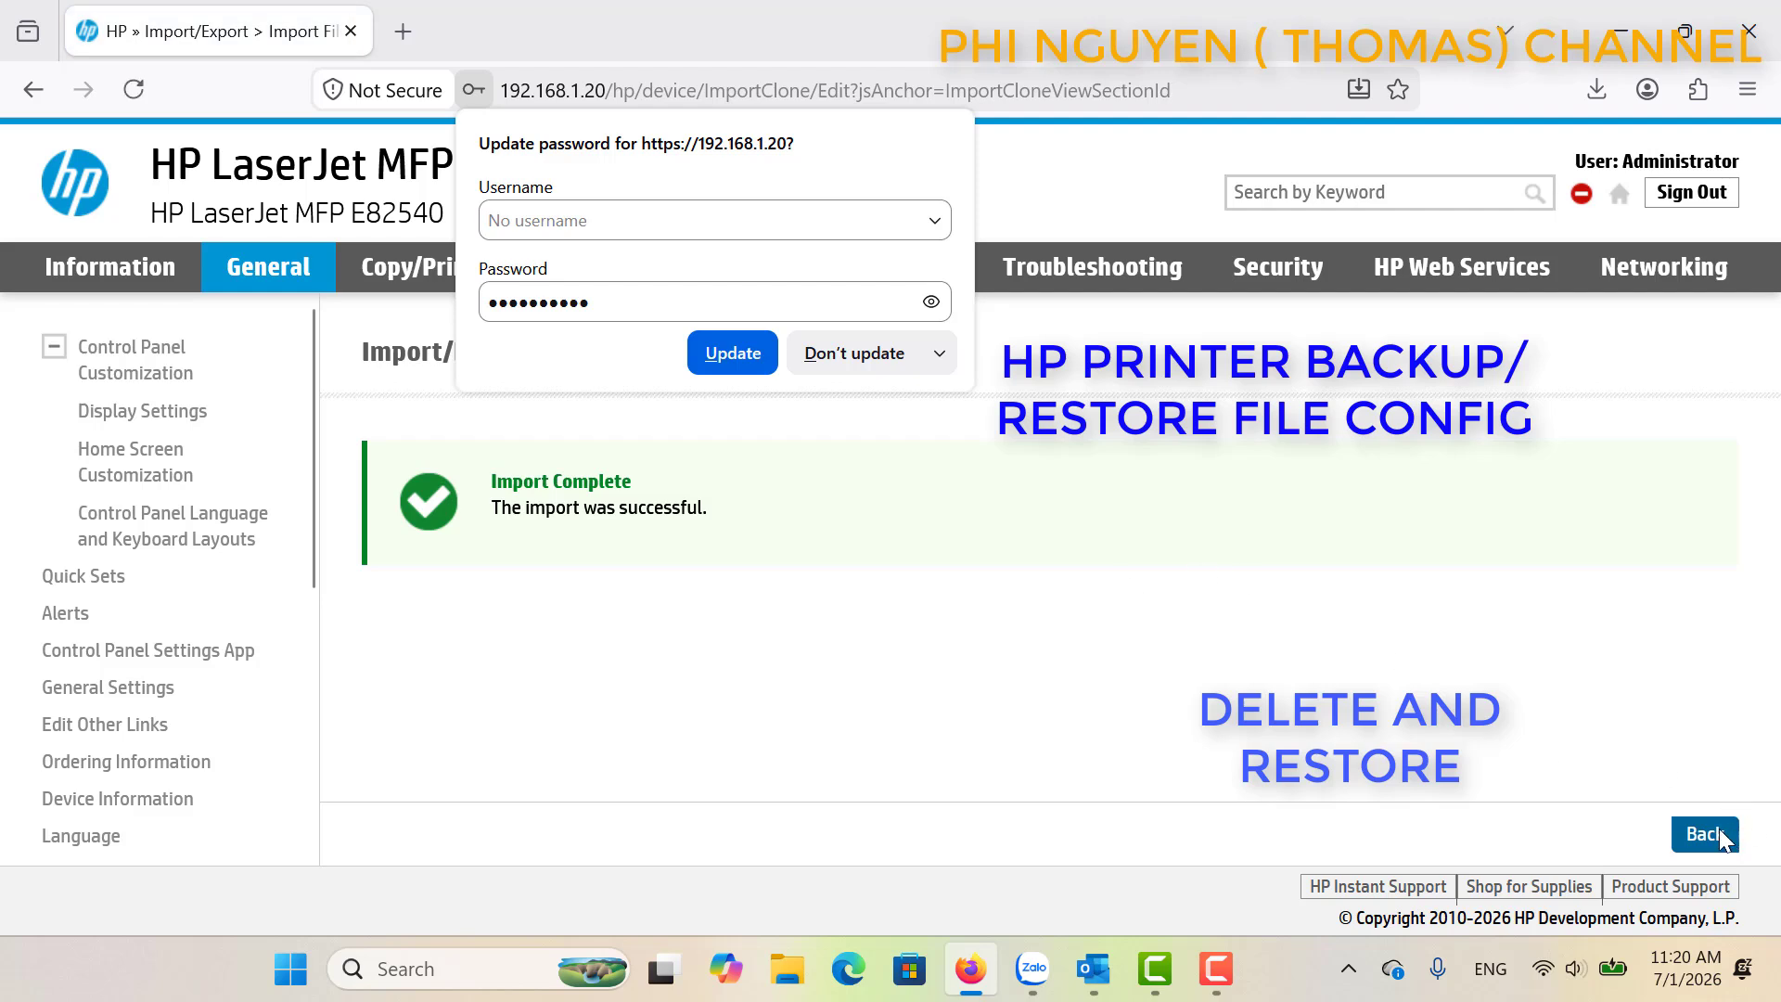
Return to Scan/Digital Send Contacts and view the restored contact in the Local list.
{"action": "left_click", "coordinate": [1702, 833]}
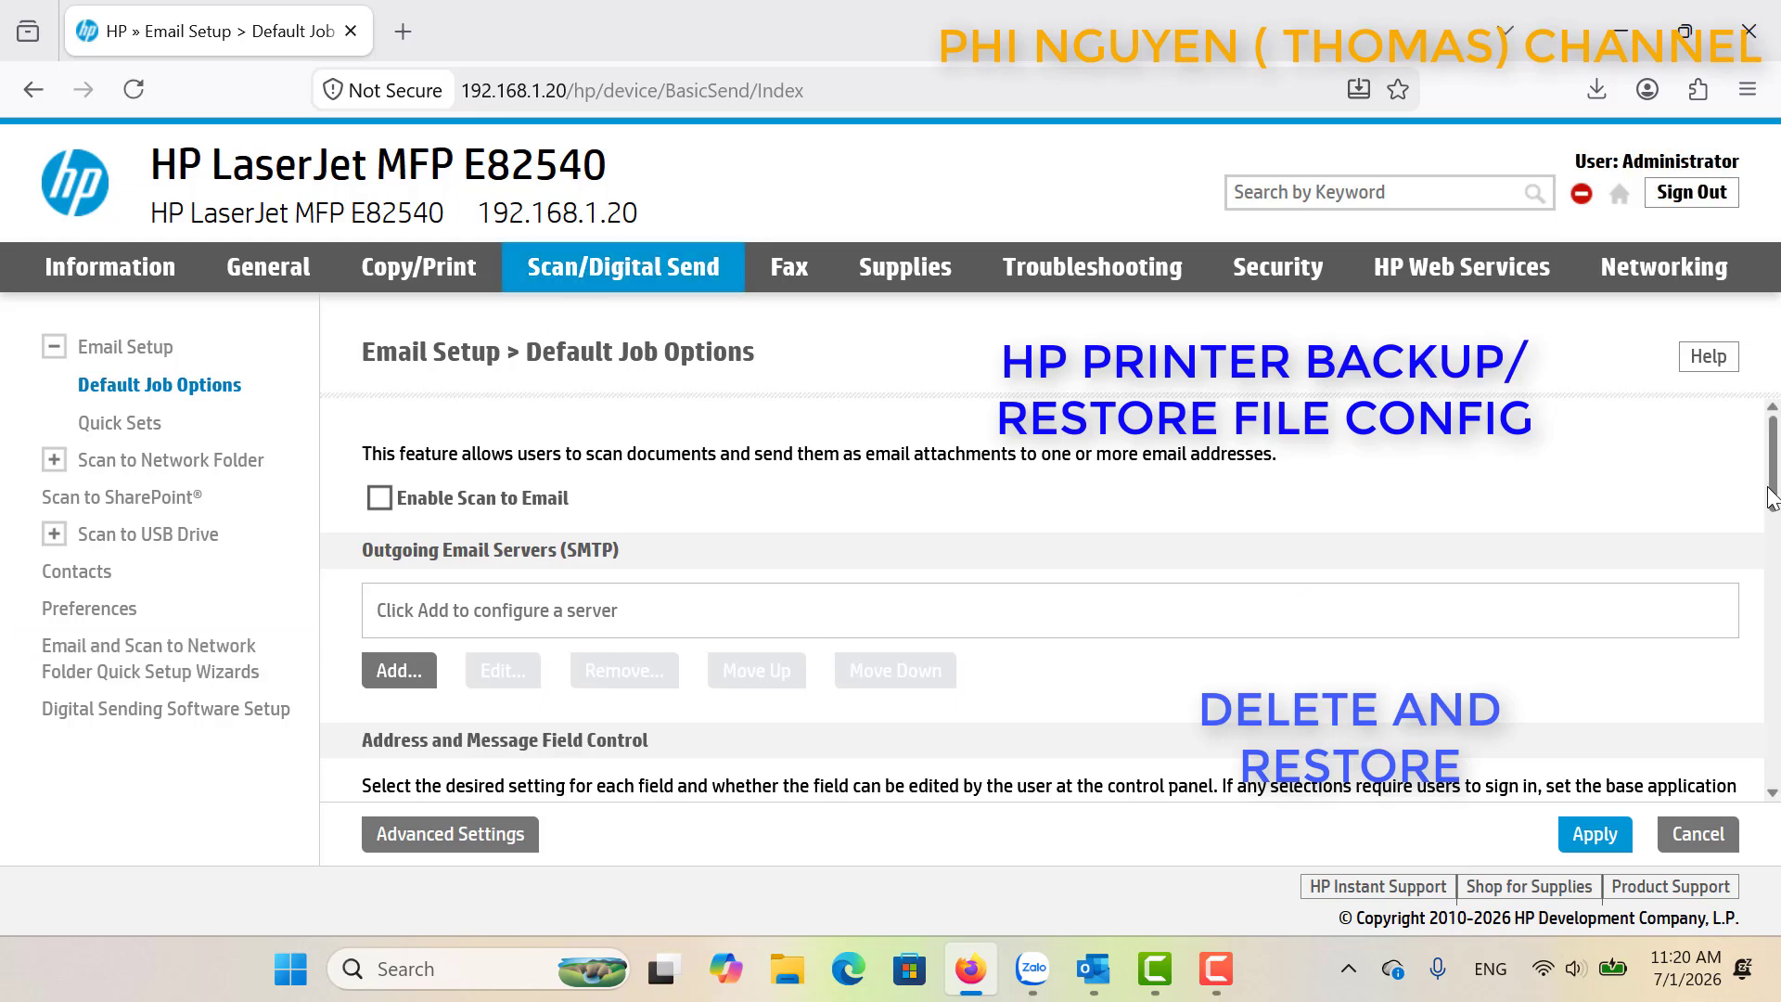
{"action": "left_click_drag", "start_coordinate": [1780, 617], "coordinate": [1780, 773]}
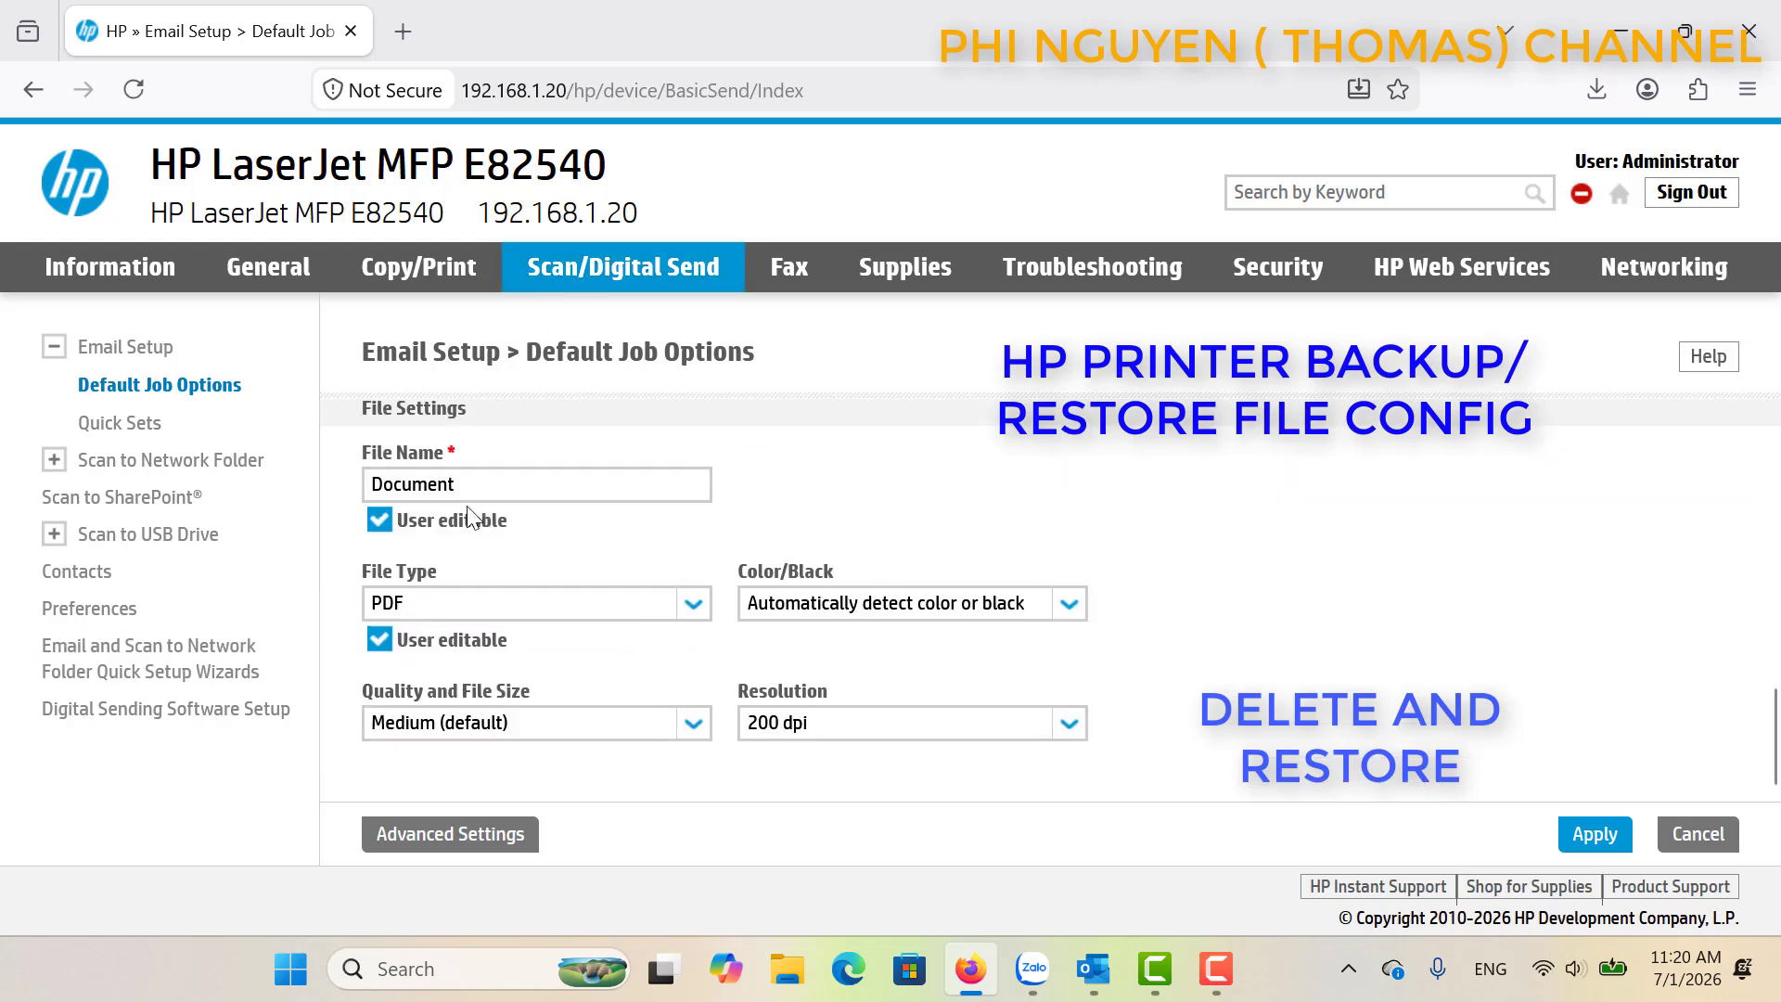
{"action": "left_click", "coordinate": [137, 575]}
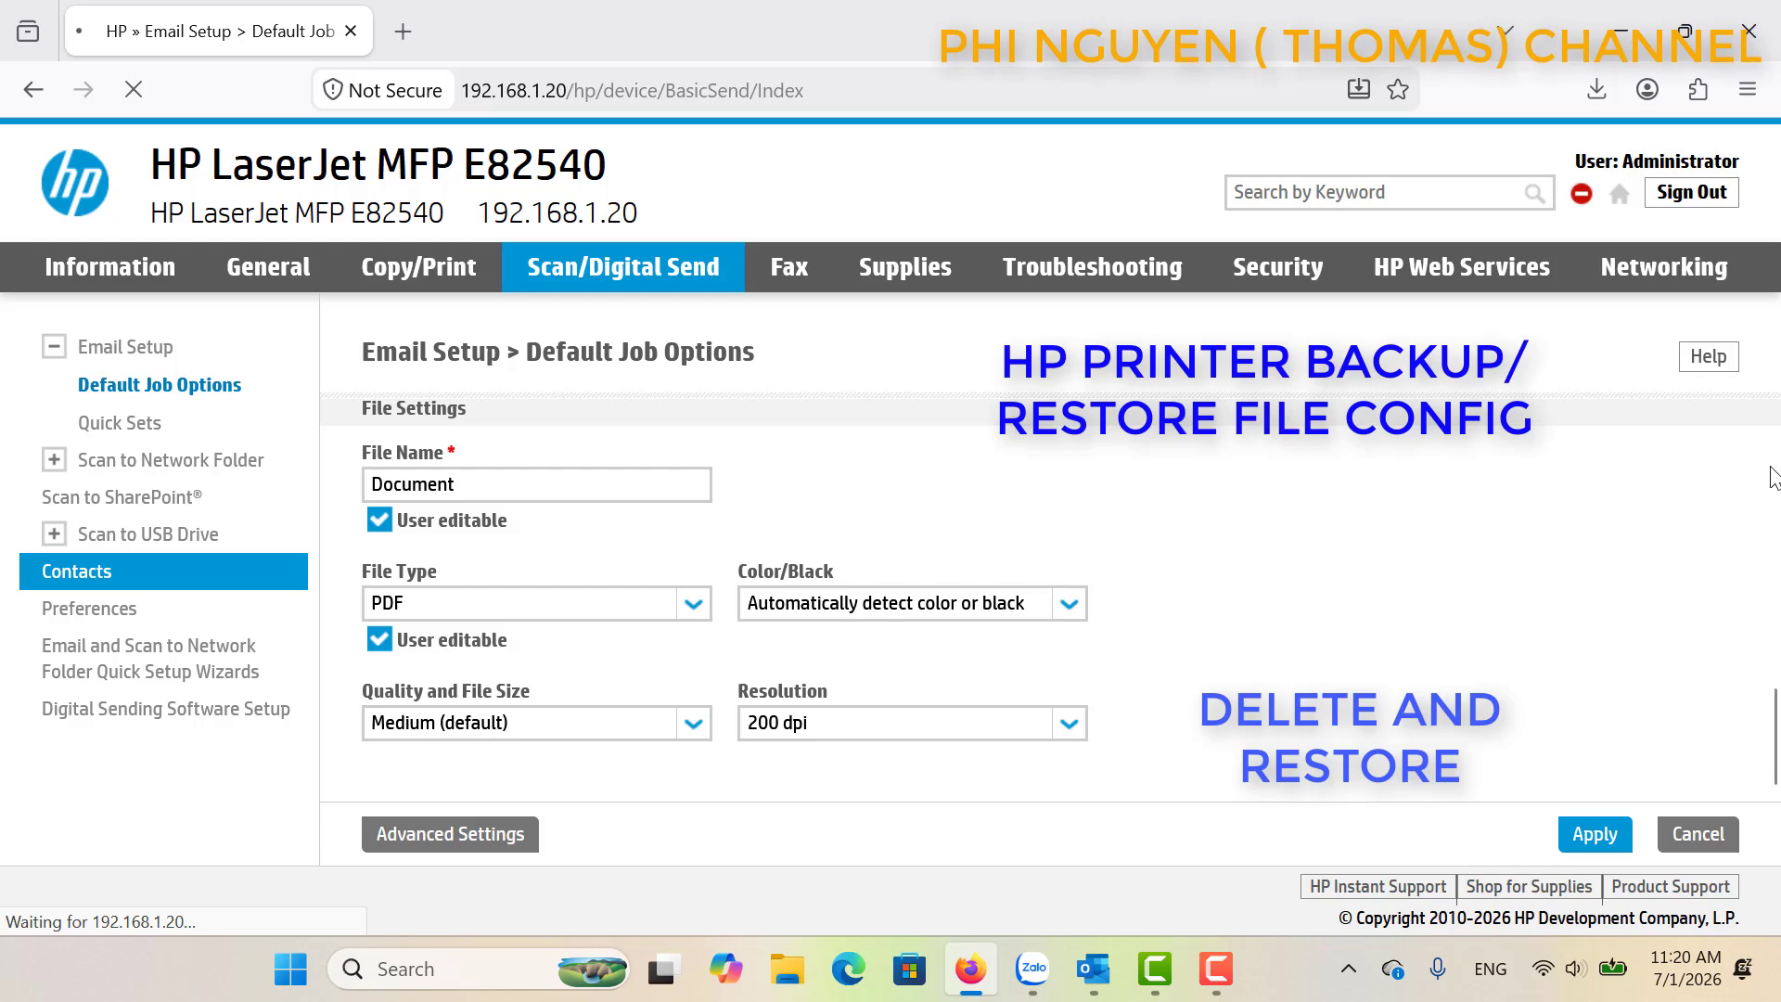
{"action": "left_click_drag", "start_coordinate": [1774, 477], "coordinate": [1776, 766]}
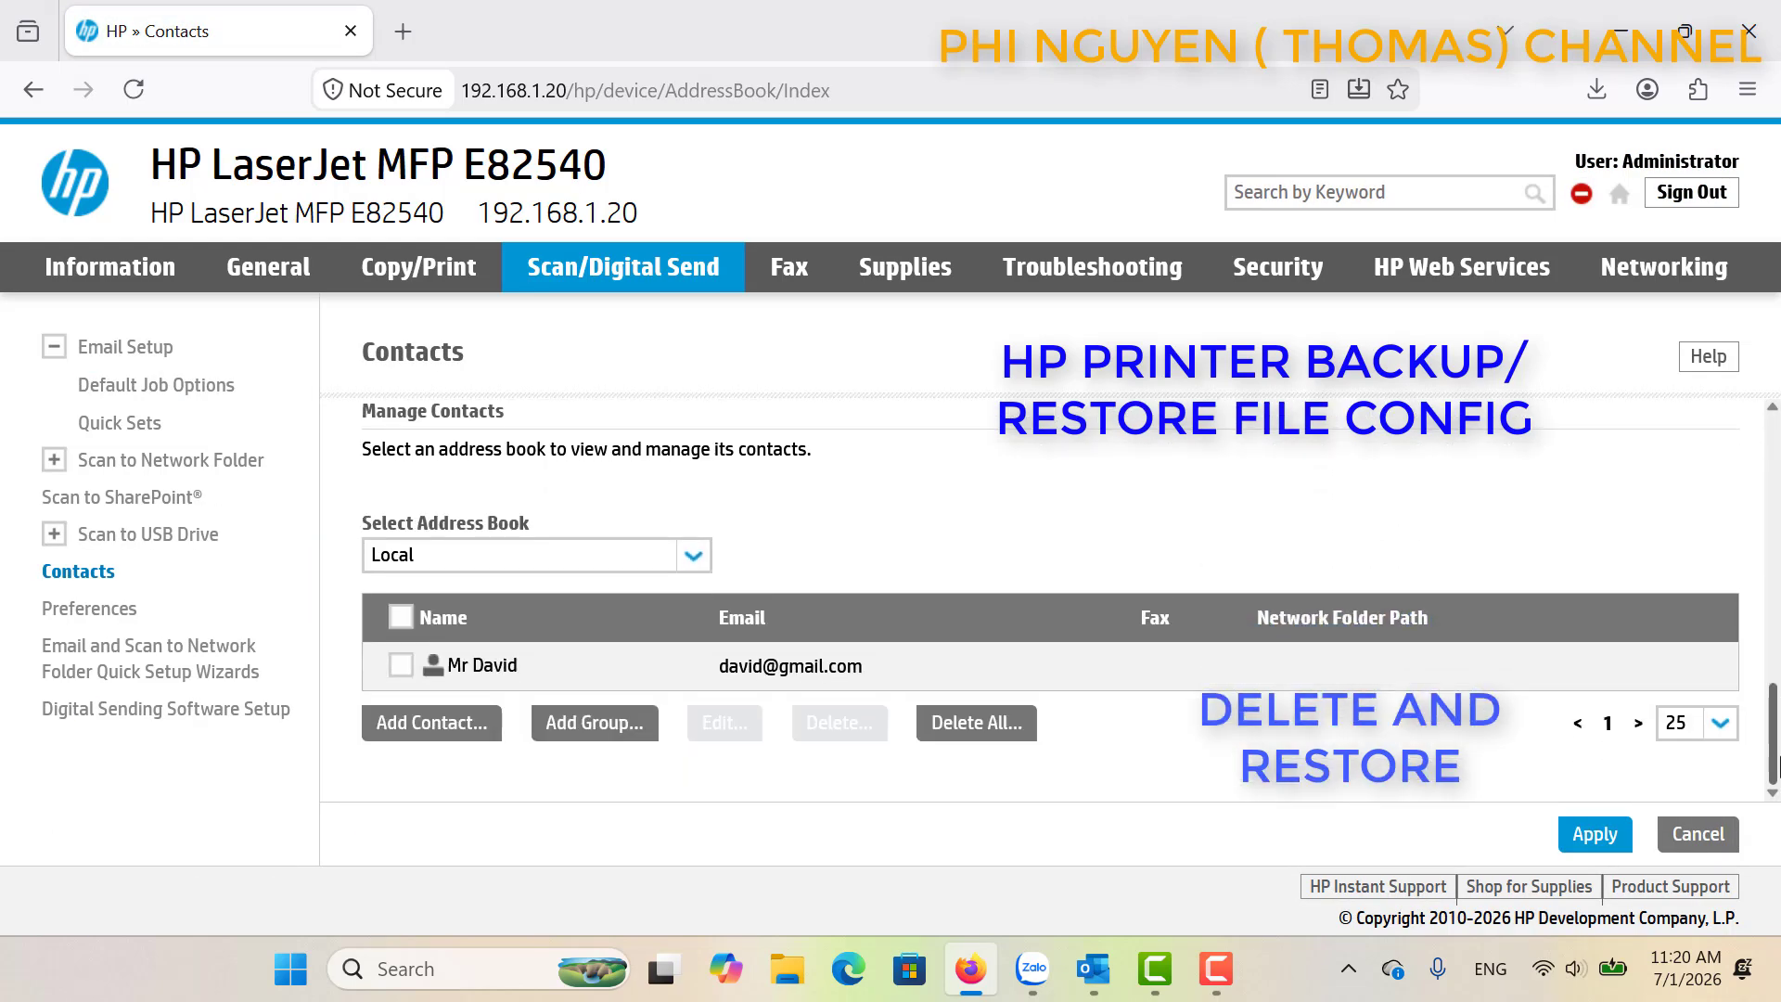